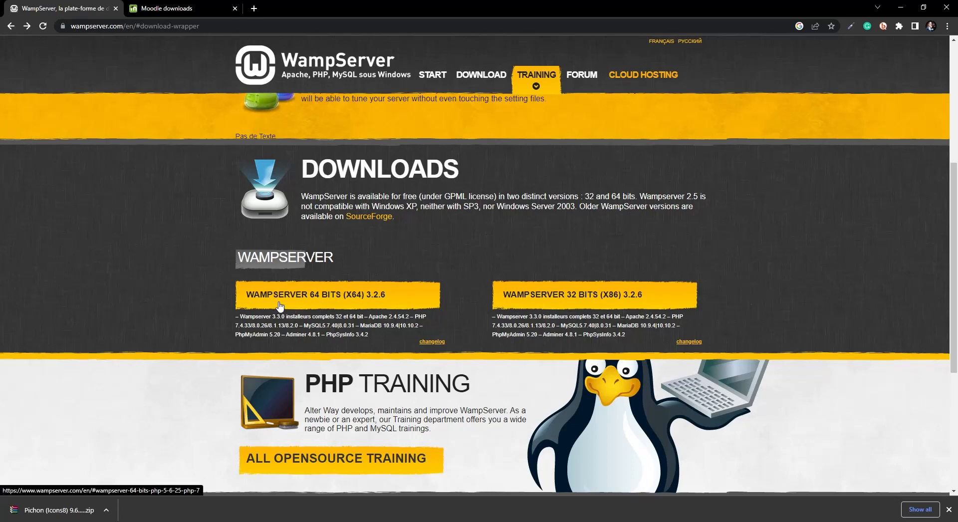
Step: Review the Moodle 4.2.1+ latest release downloads page, then minimize Chrome
left_click(163, 15)
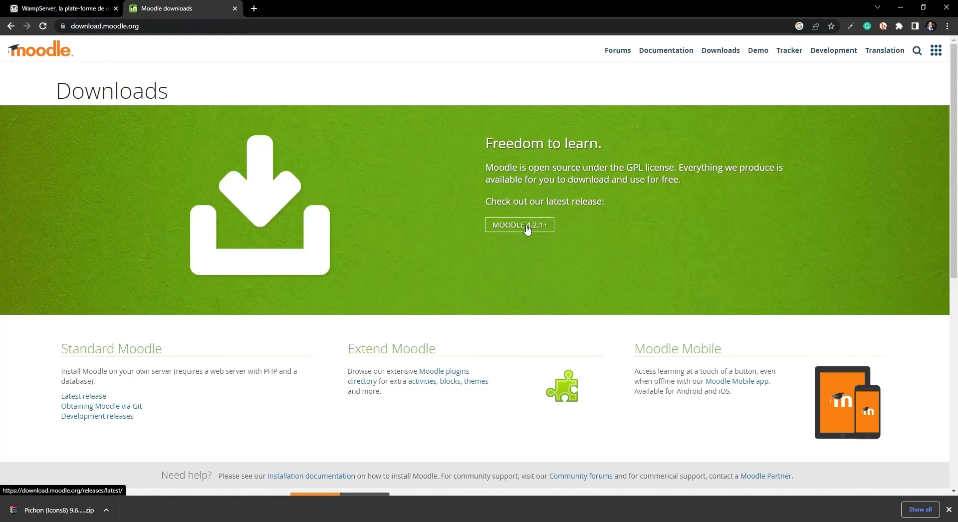
left_click(505, 227)
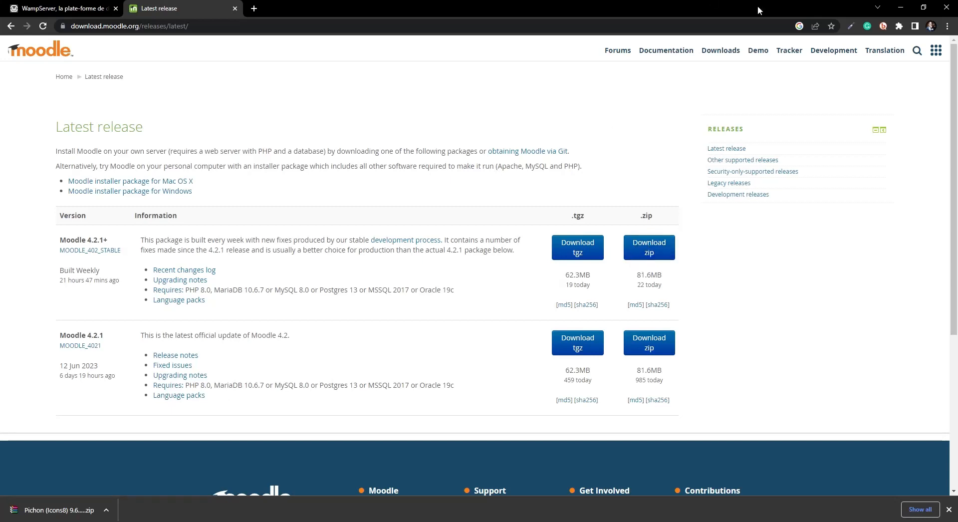
left_click(901, 8)
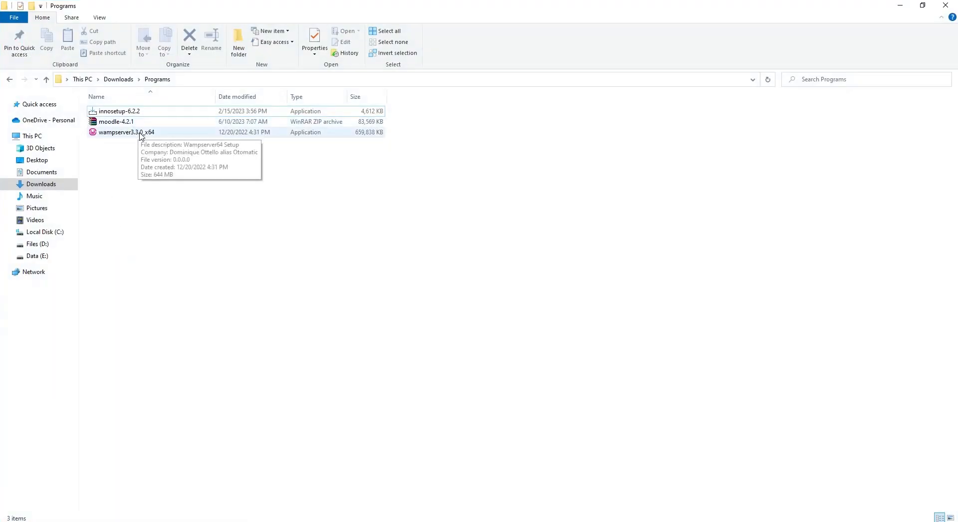
Step: Launch WampServer from the Wampserver64 desktop icon
left_click(140, 134)
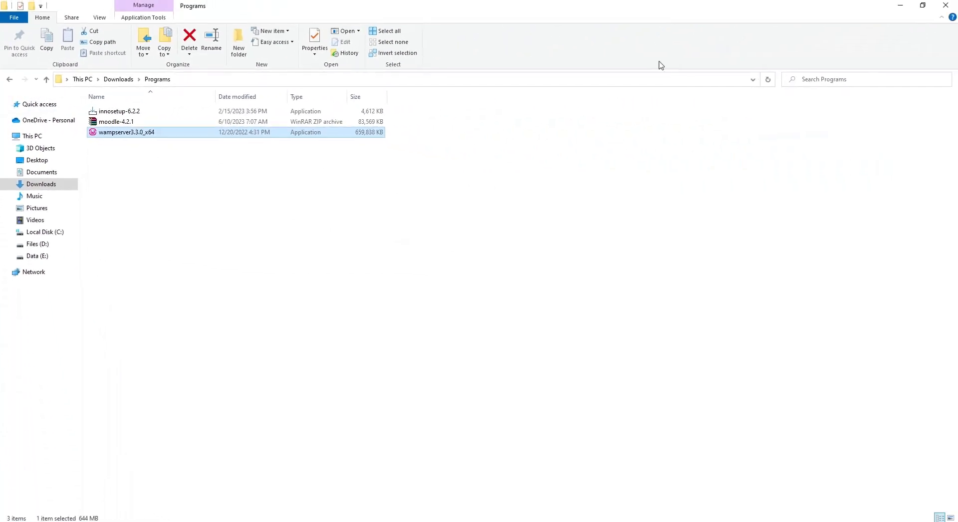
left_click(900, 5)
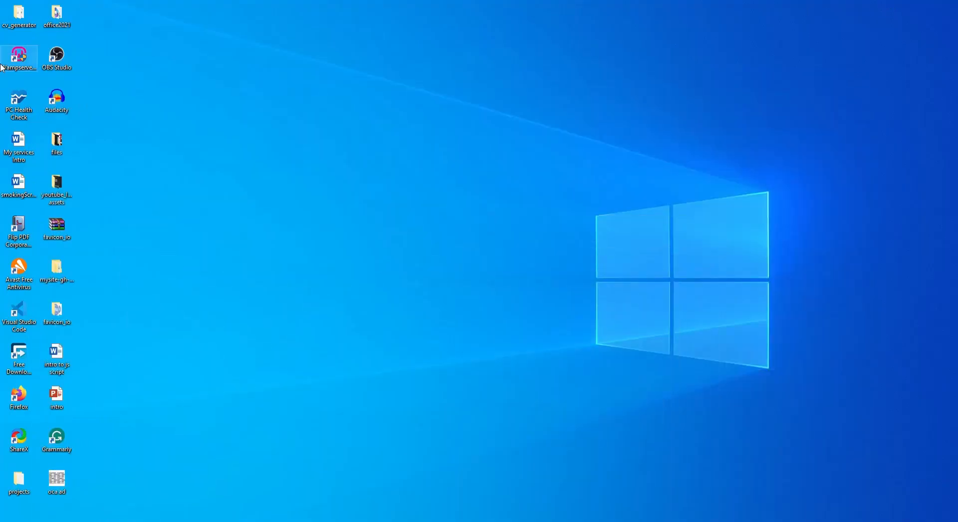
double_click(20, 60)
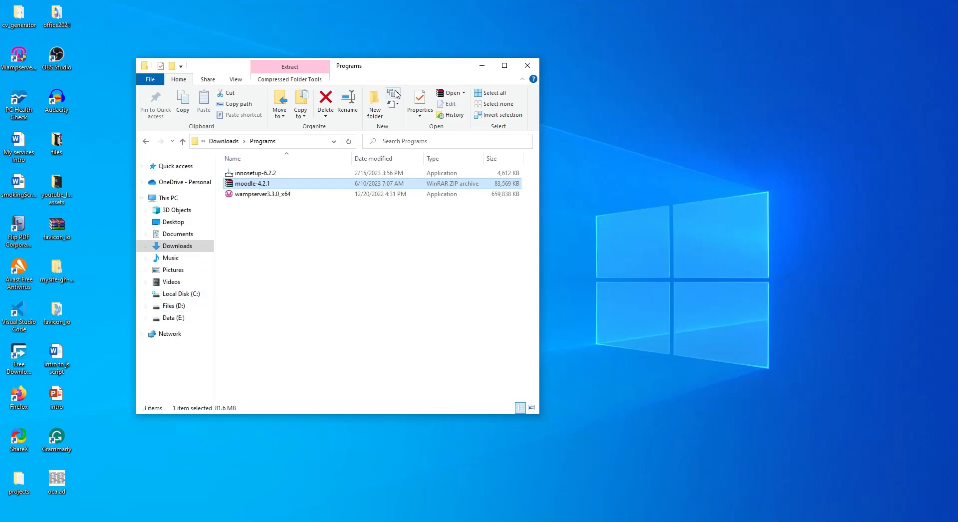
Step: Open C:\wamp64\www in a new File Explorer window
right_click(183, 299)
left_click(227, 67)
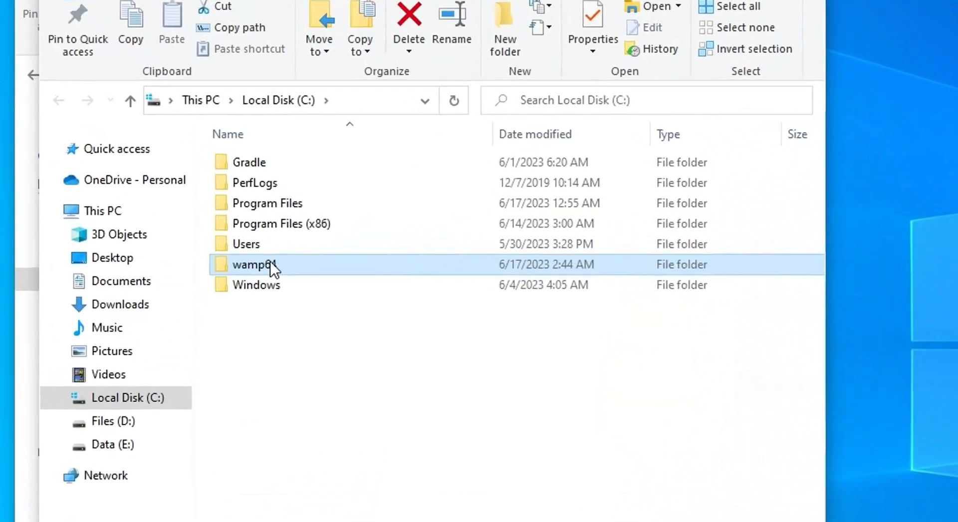
left_click(272, 237)
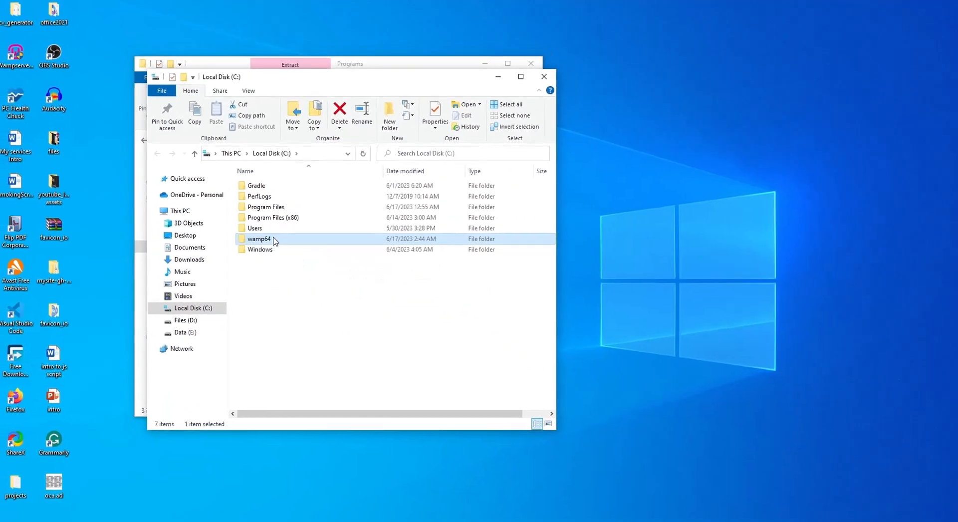
double_click(272, 249)
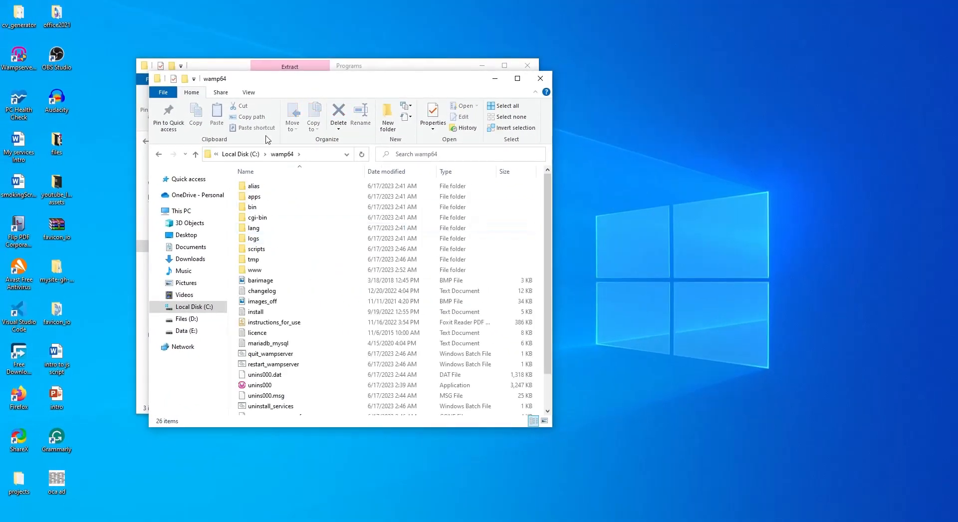
double_click(256, 270)
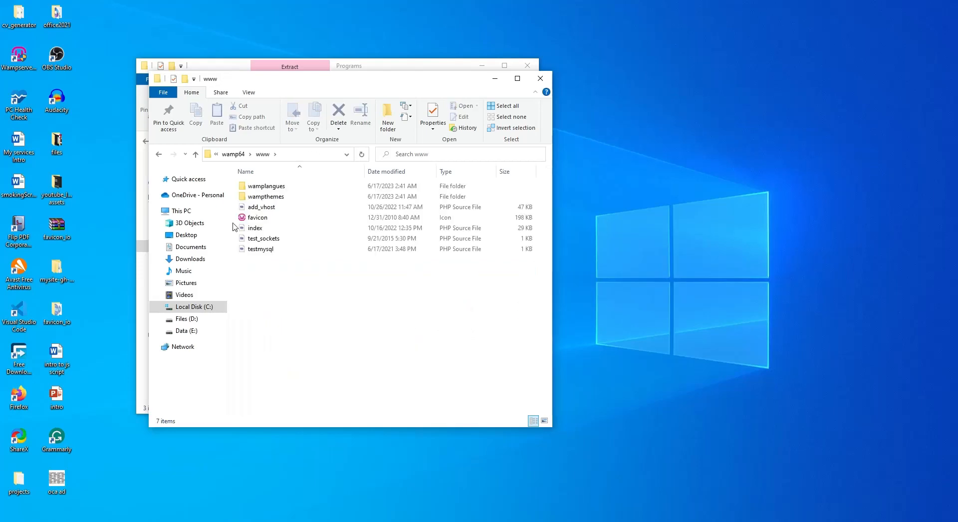
Step: Place the www window beside the Programs window and select the moodle-4.2.1 archive
left_click_drag(295, 92, 665, 153)
left_click_drag(364, 74, 281, 106)
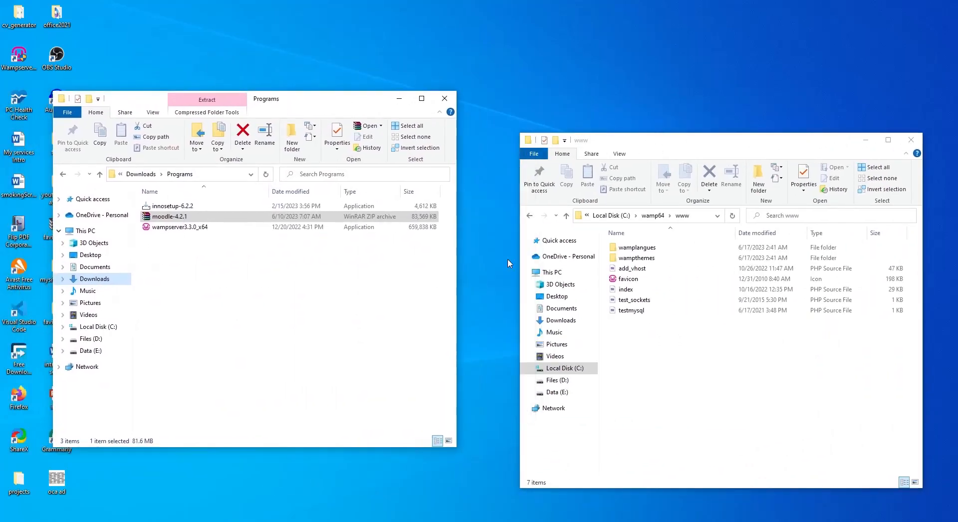
left_click(169, 215)
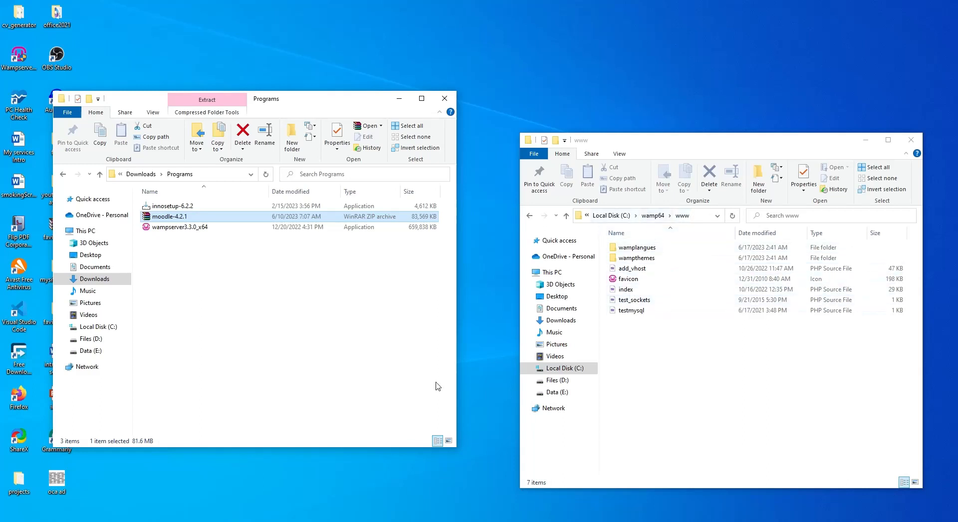
Step: Extract the moodle folder from moodle-4.2.1.zip into C:\wamp64\www, then close WinRAR and Programs
double_click(174, 220)
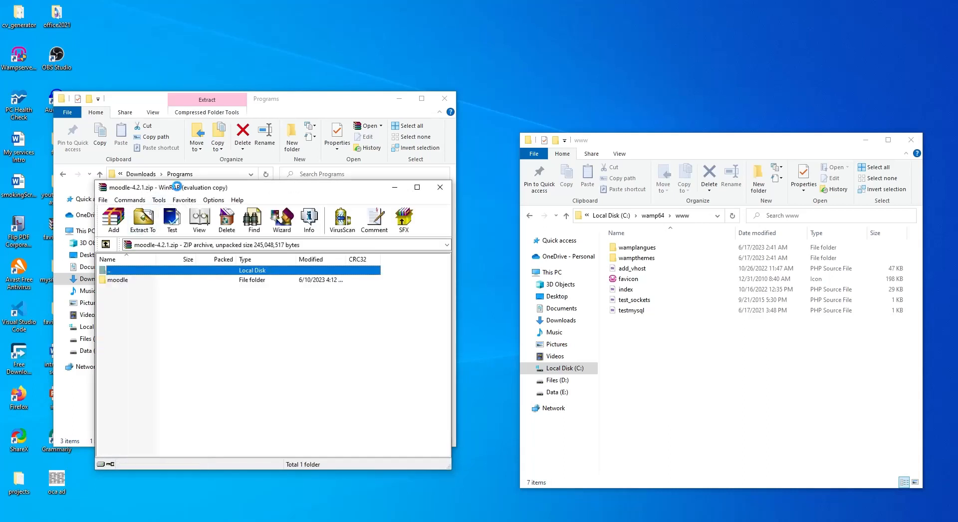
left_click_drag(179, 190, 190, 102)
left_click(200, 194)
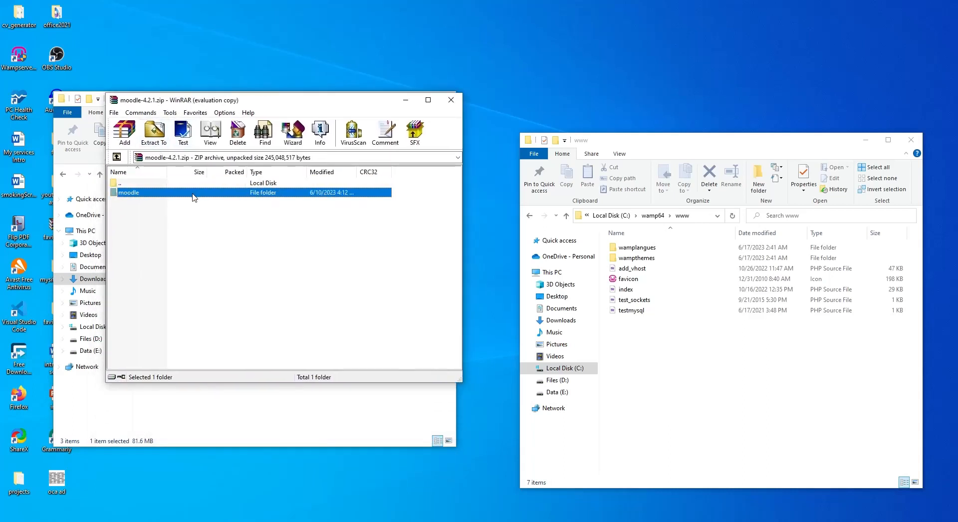
left_click_drag(246, 261, 712, 380)
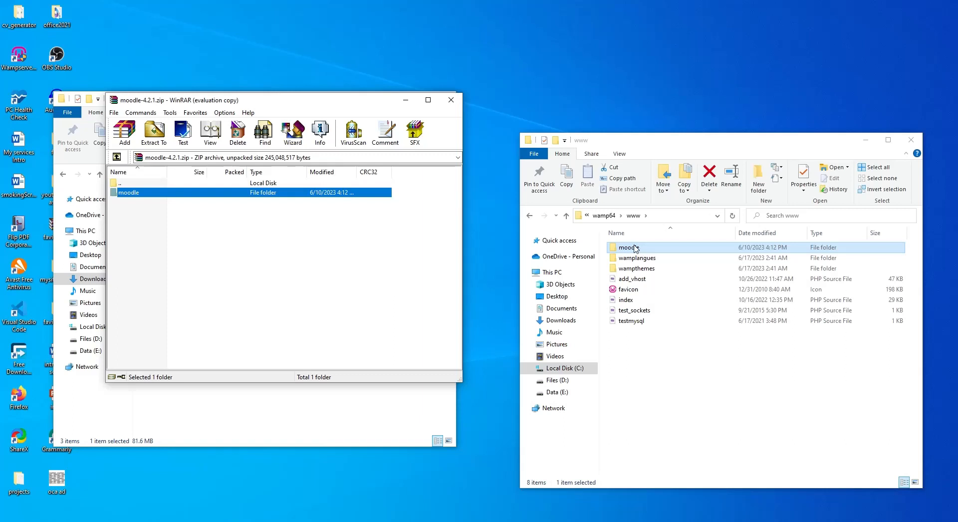
left_click(452, 103)
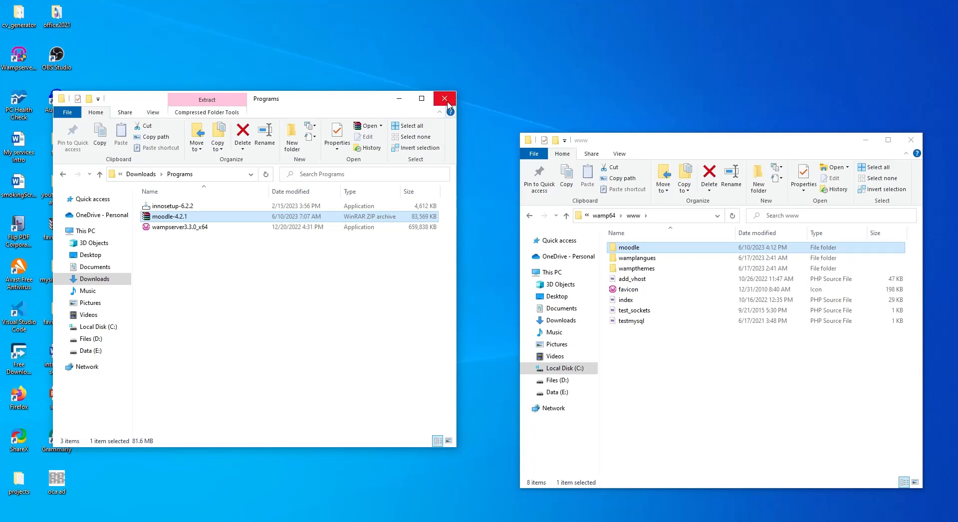
left_click(448, 104)
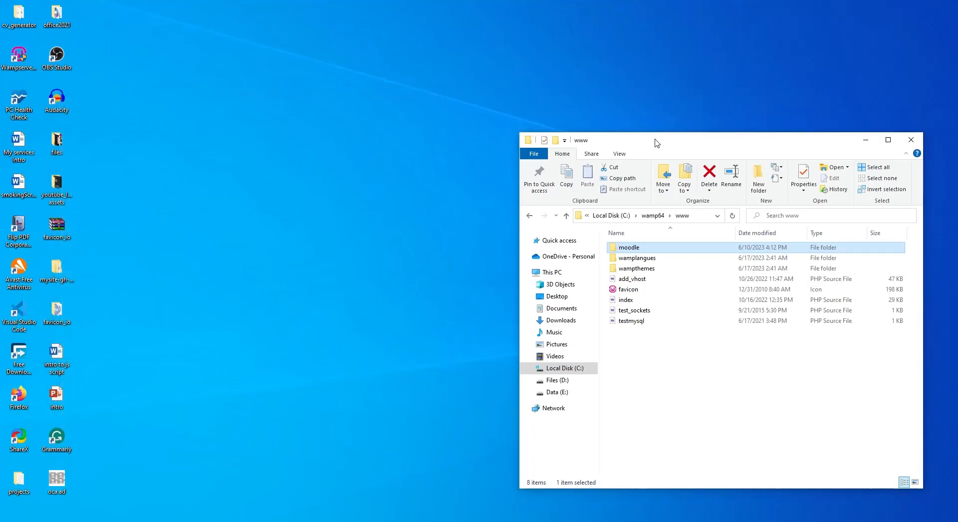
Step: Browse the files inside the extracted moodle folder
left_click_drag(657, 143, 424, 75)
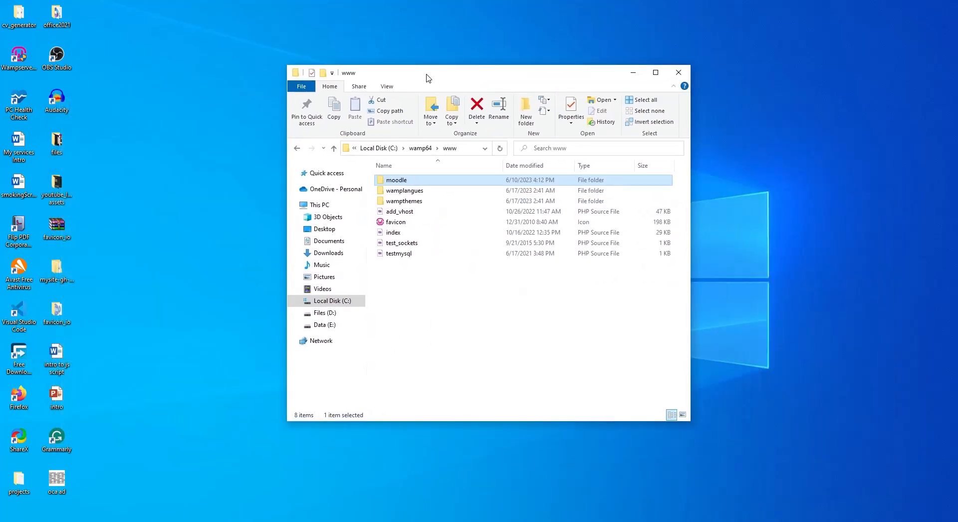
double_click(408, 182)
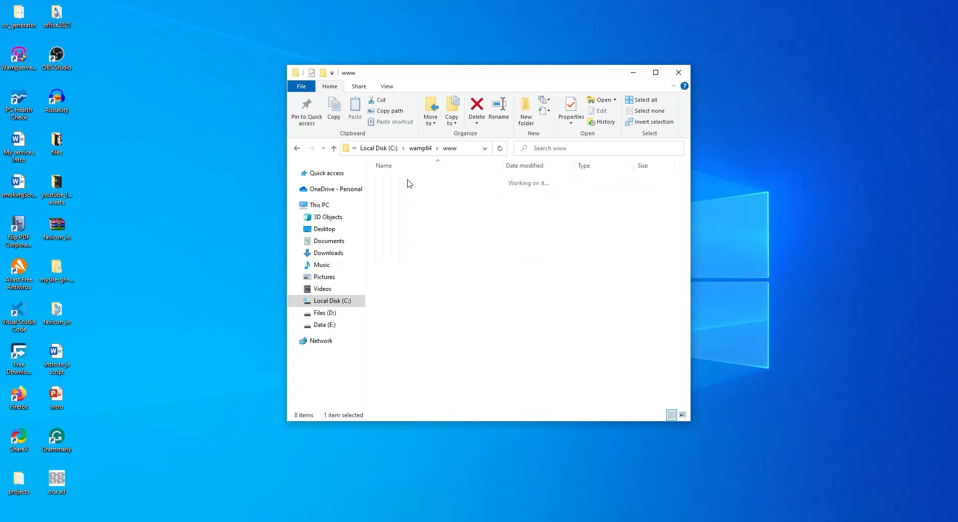
scroll(445, 267, "down", 9)
scroll(446, 271, "down", 15)
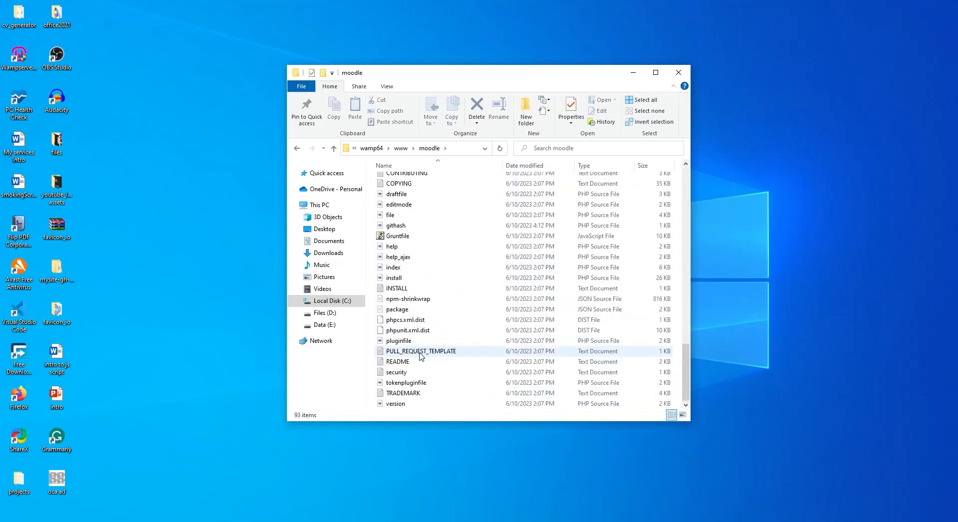
scroll(421, 356, "up", 12)
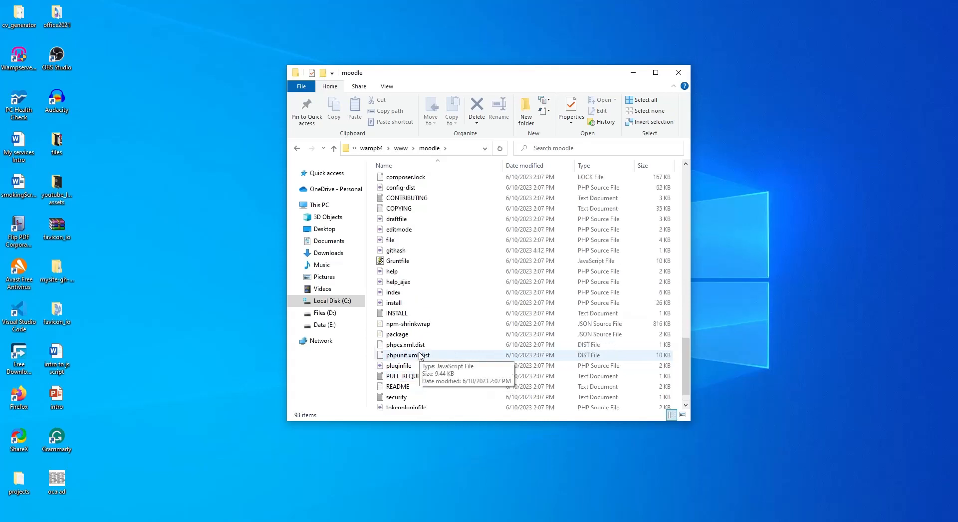
Step: Return to www, keep the folder named moodle, and close the window
left_click(413, 149)
left_click(412, 148)
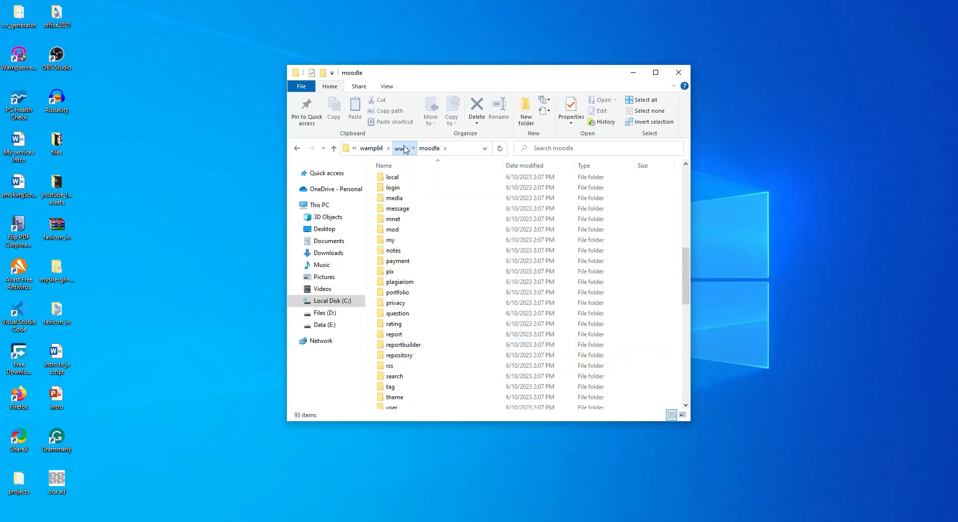
left_click(401, 148)
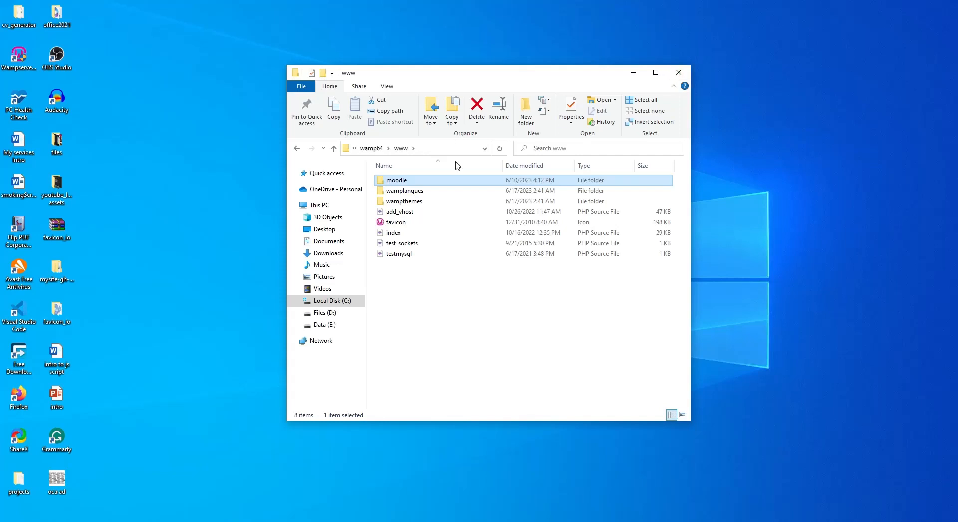
left_click(396, 179)
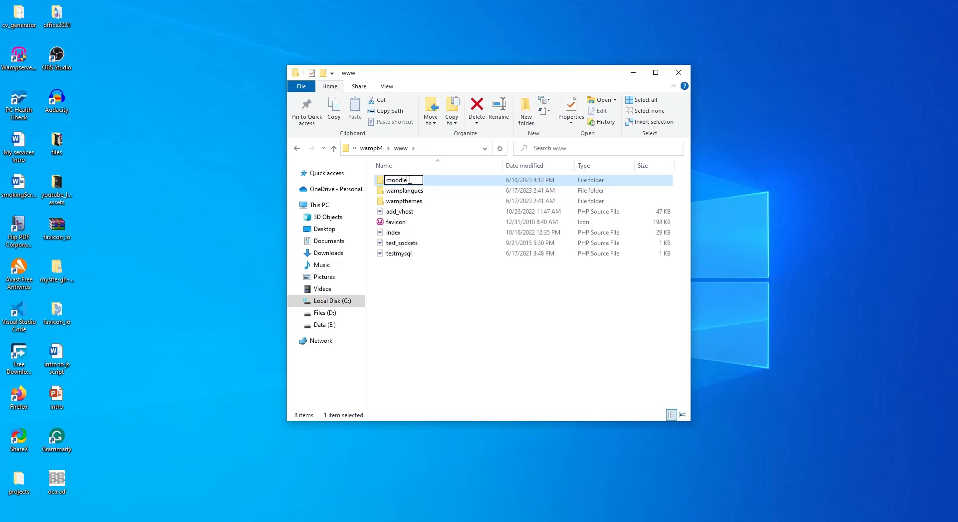
left_click(442, 178)
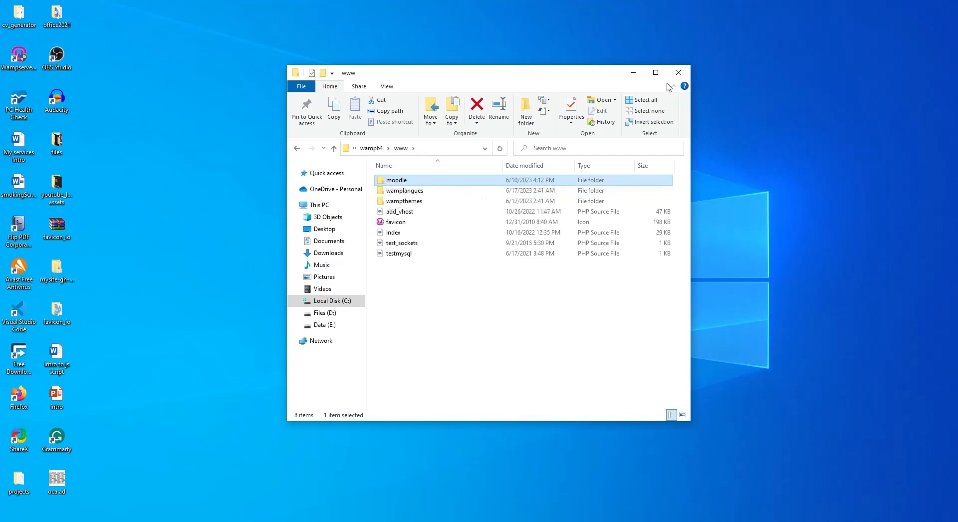
left_click(679, 73)
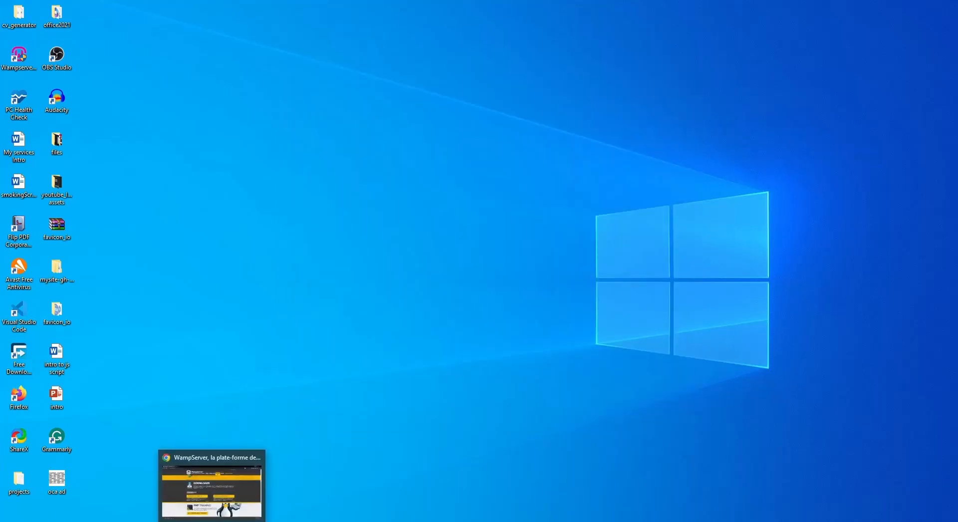
Step: Load localhost in Chrome to show the WampServer homepage
left_click(228, 508)
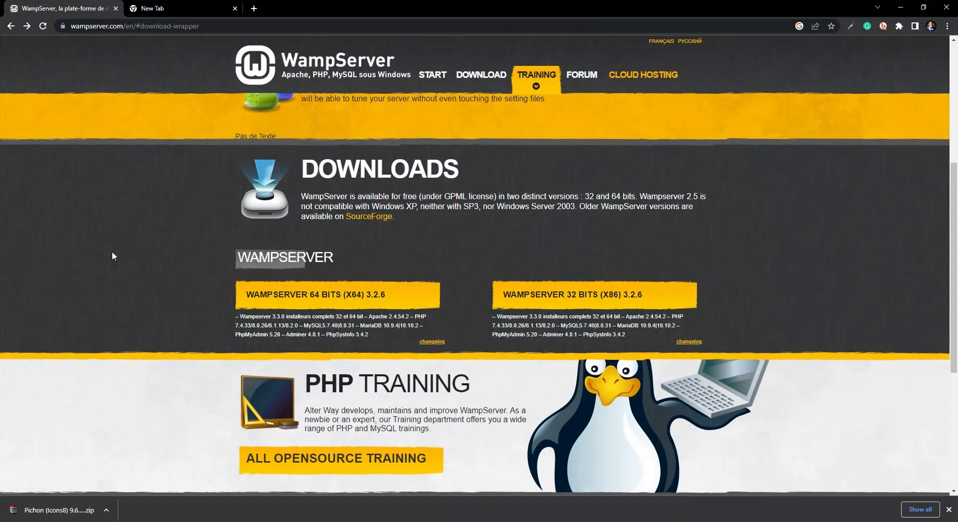
left_click(152, 28)
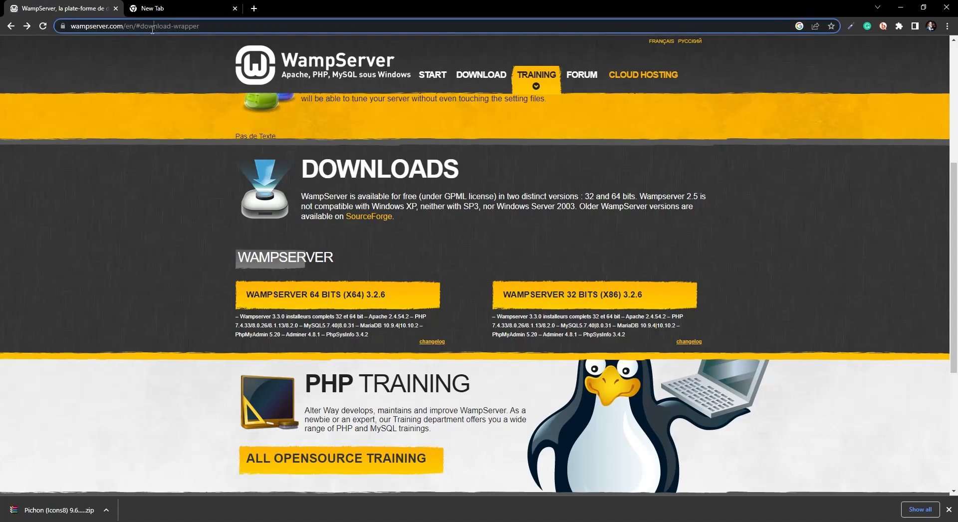
left_click(153, 26)
type("loca")
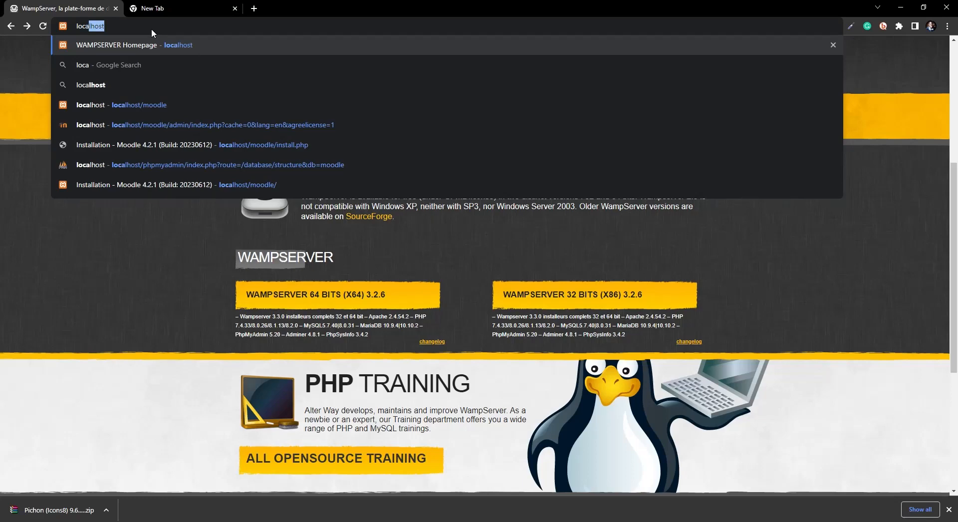
type("lhost")
key("Return")
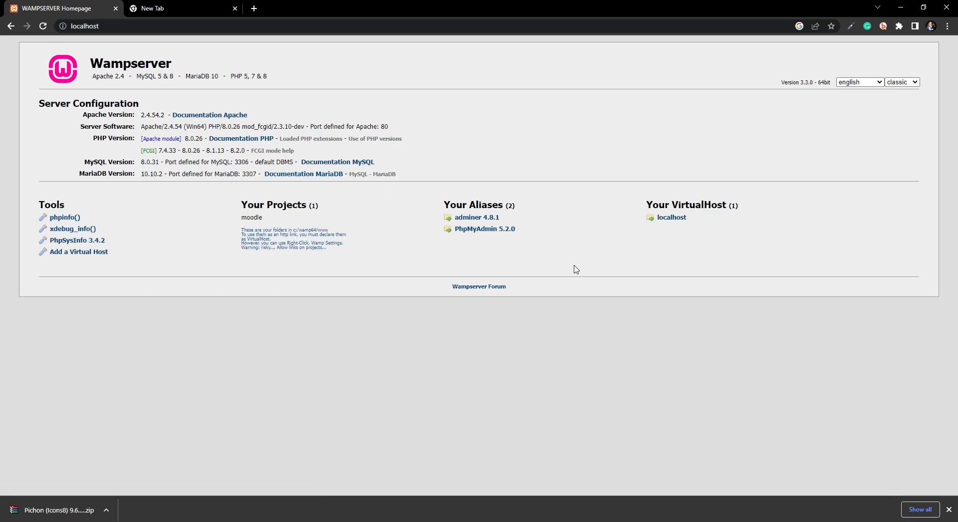
Step: Log in to phpMyAdmin 5.2.0 as root with an empty password
left_click(482, 231)
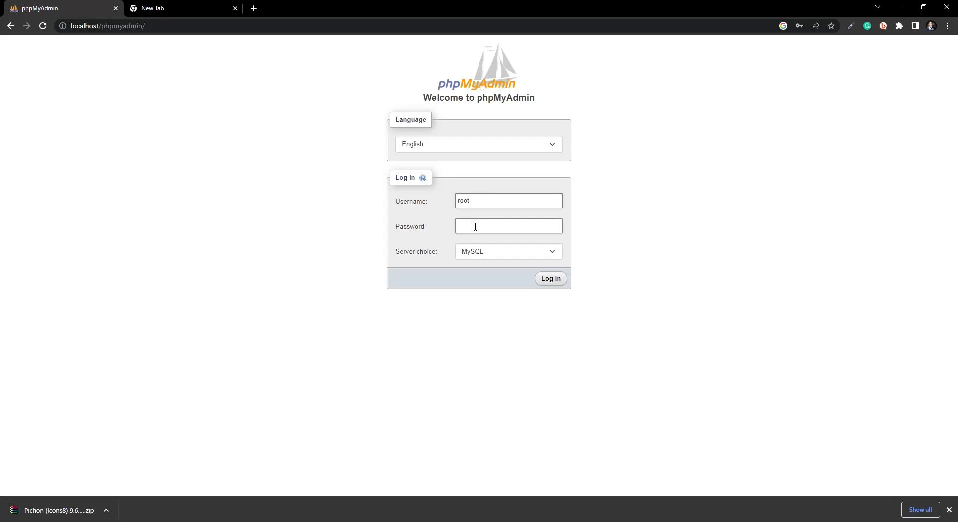
left_click(551, 279)
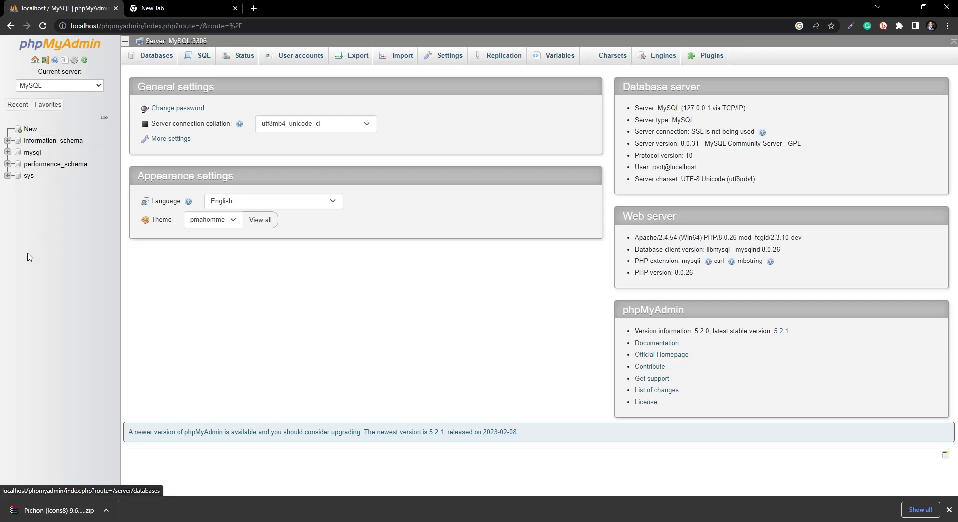
Step: Create an empty database named moodle and view its Privileges page
left_click(153, 60)
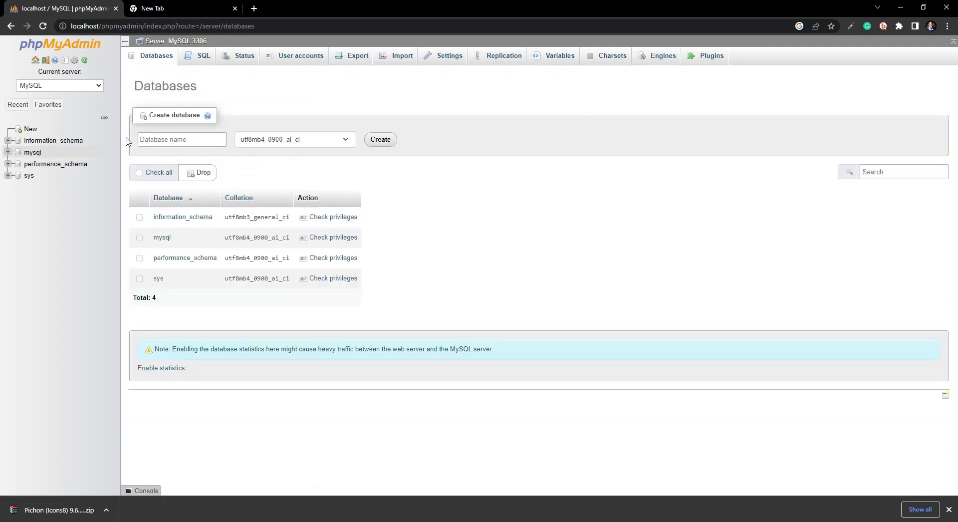
left_click(150, 135)
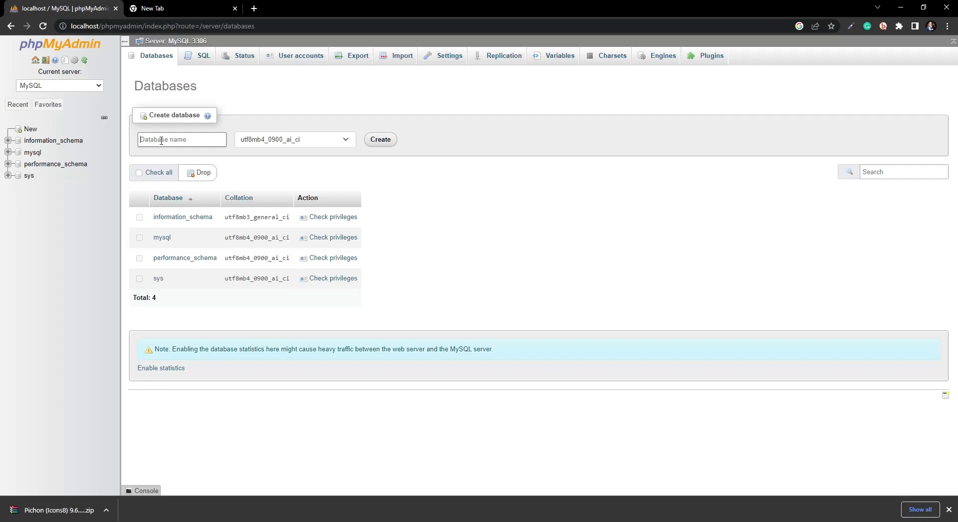
type("moo")
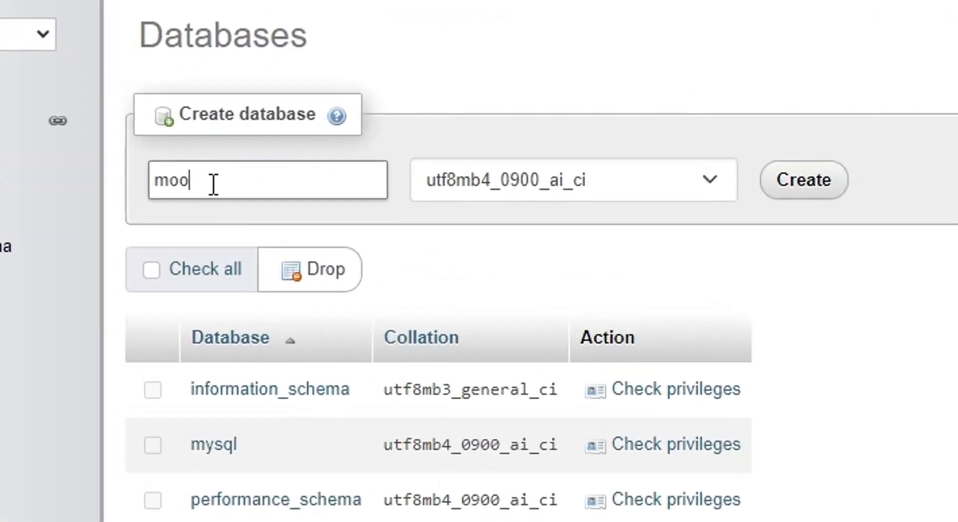
type("dle")
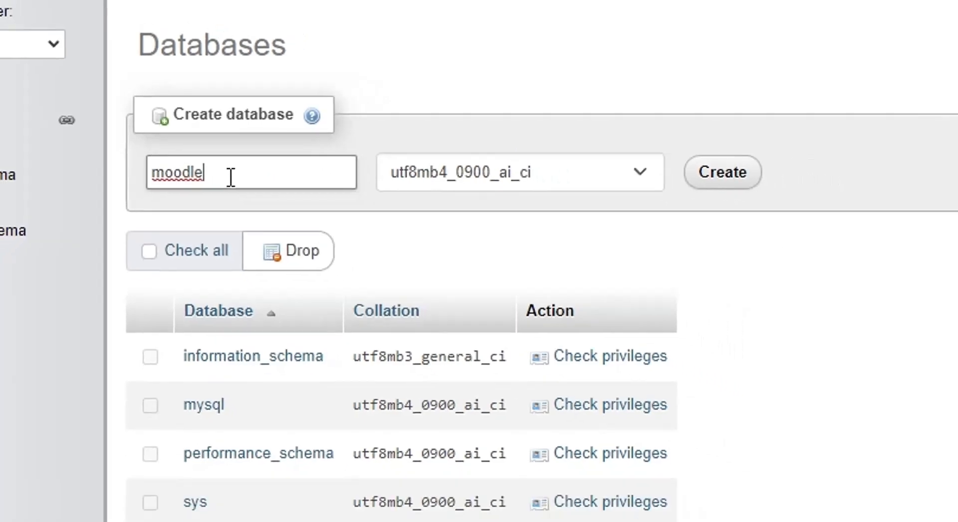
key("ctrl+a")
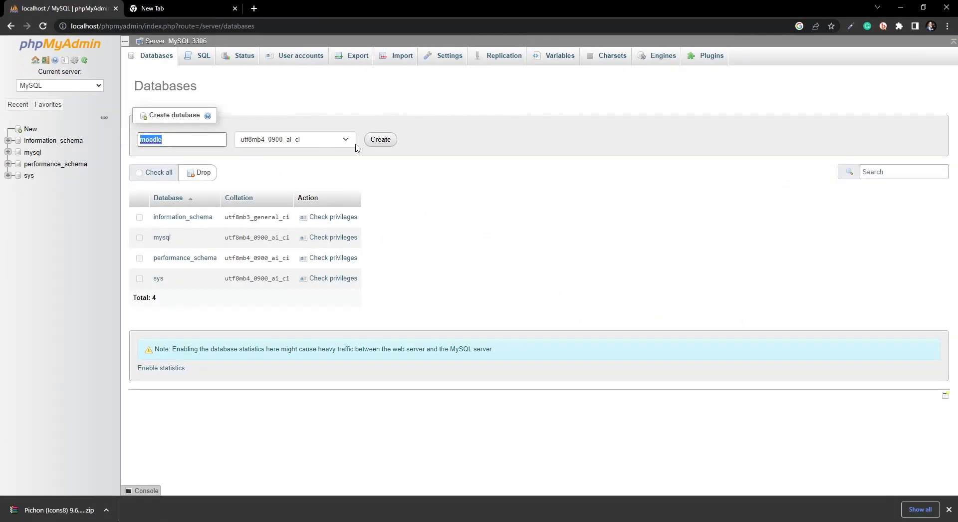
left_click(381, 140)
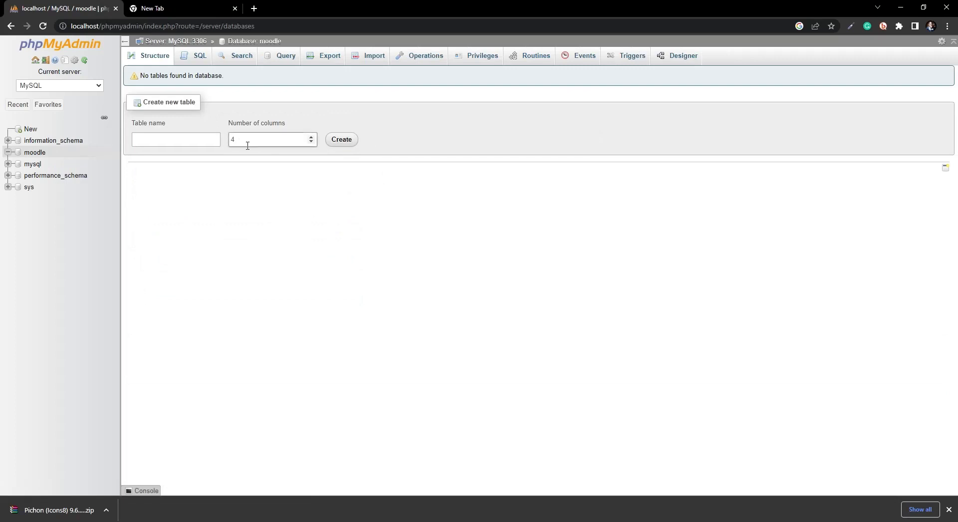
left_click(35, 153)
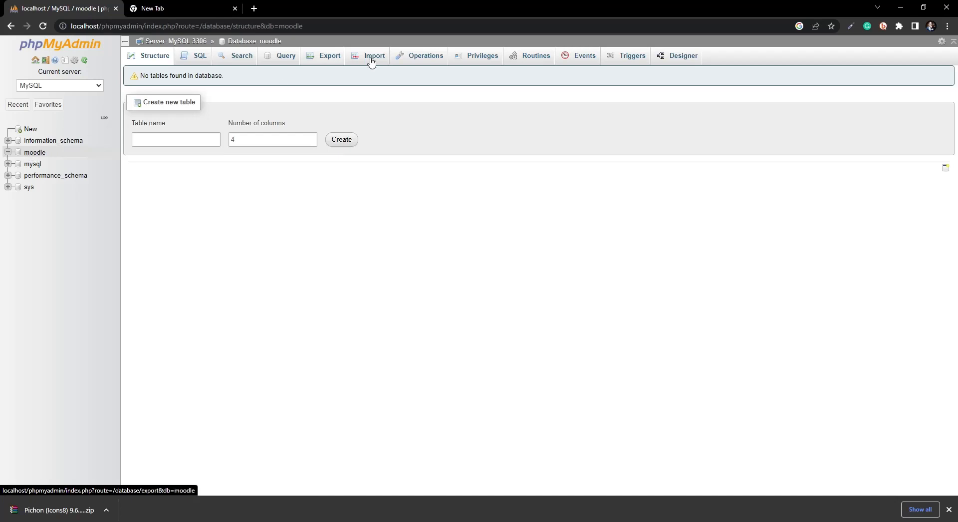
left_click(478, 60)
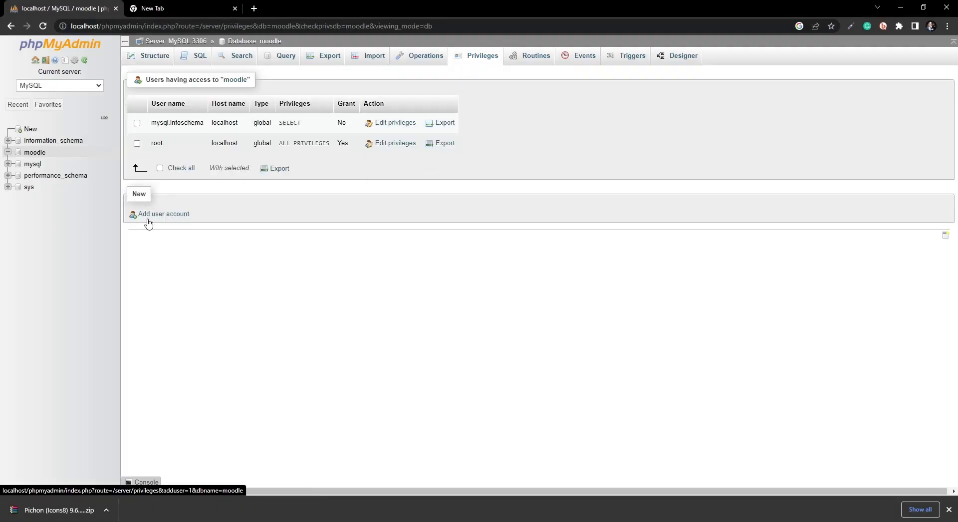
Step: Start a new user account named moodle with host name Local
left_click(155, 217)
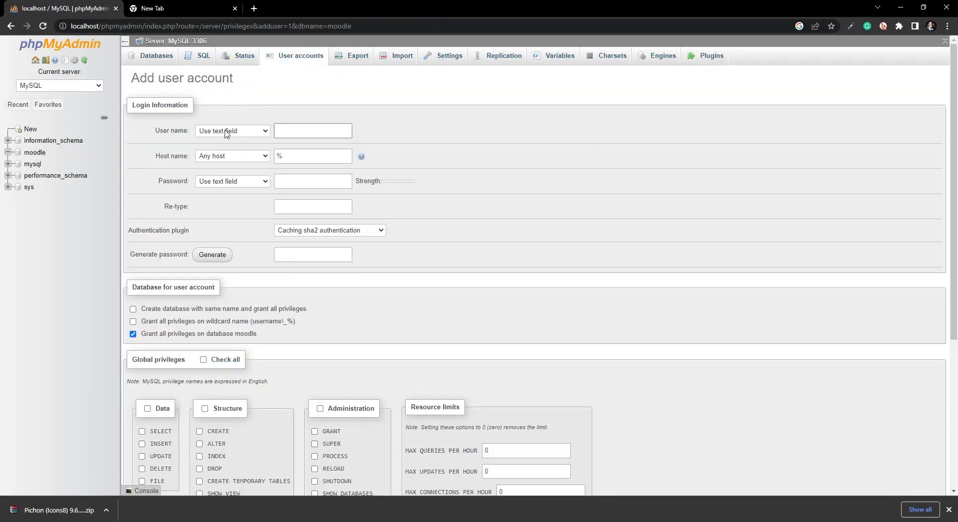
left_click(290, 138)
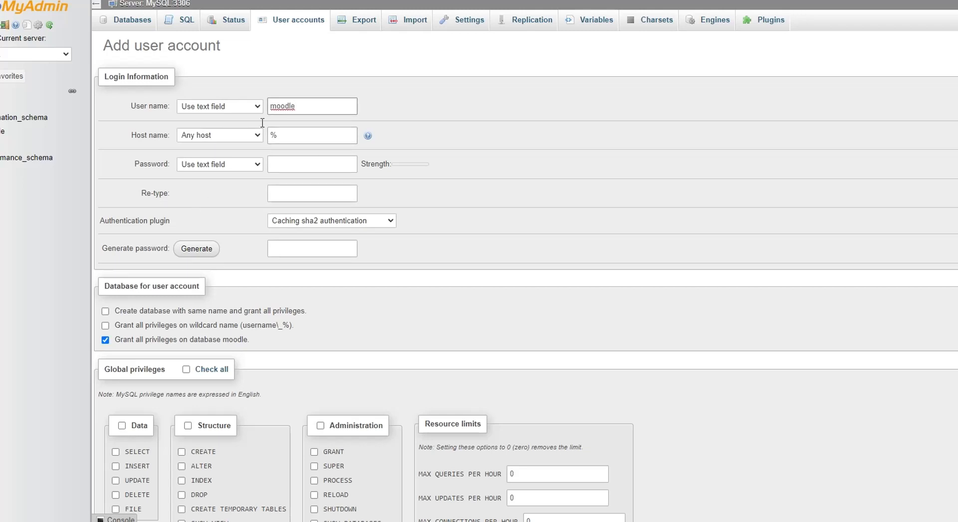
left_click_drag(300, 106, 269, 112)
left_click(283, 135)
left_click_drag(283, 134, 265, 135)
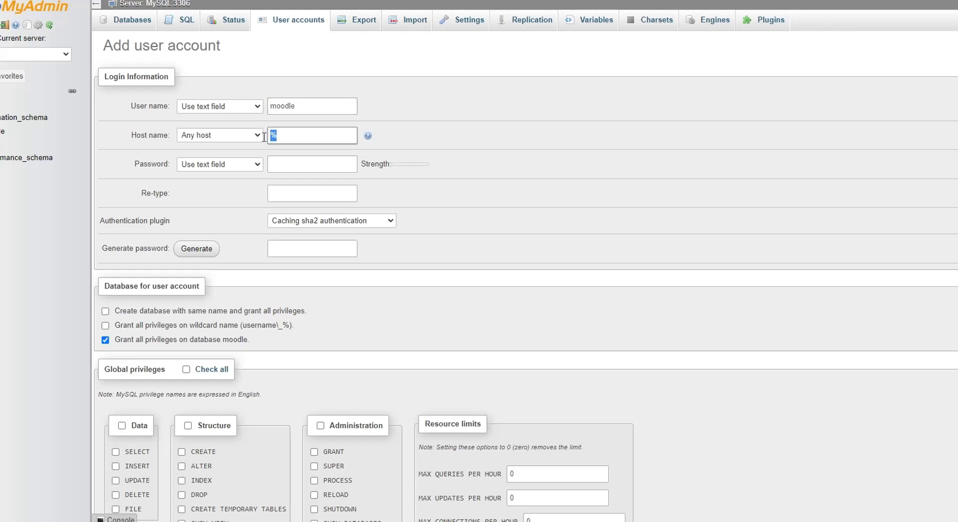
left_click(233, 135)
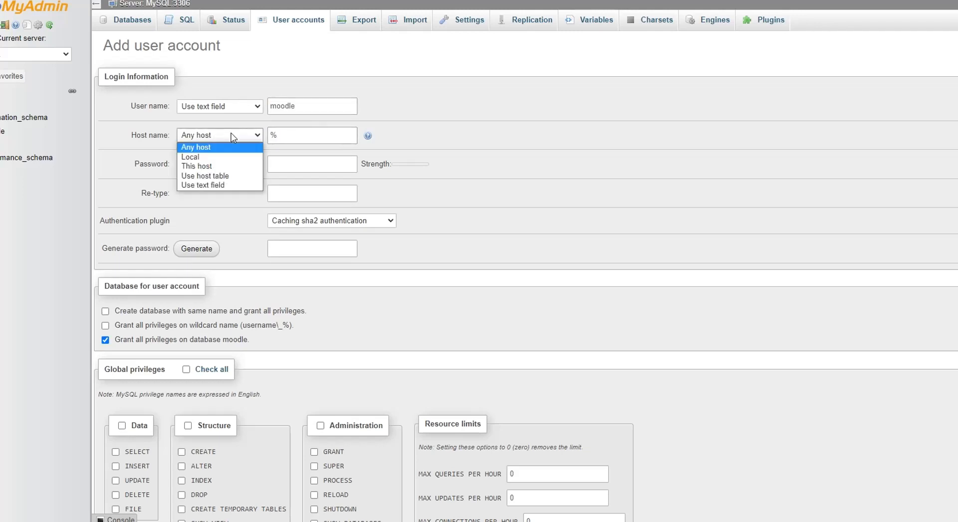
left_click(192, 156)
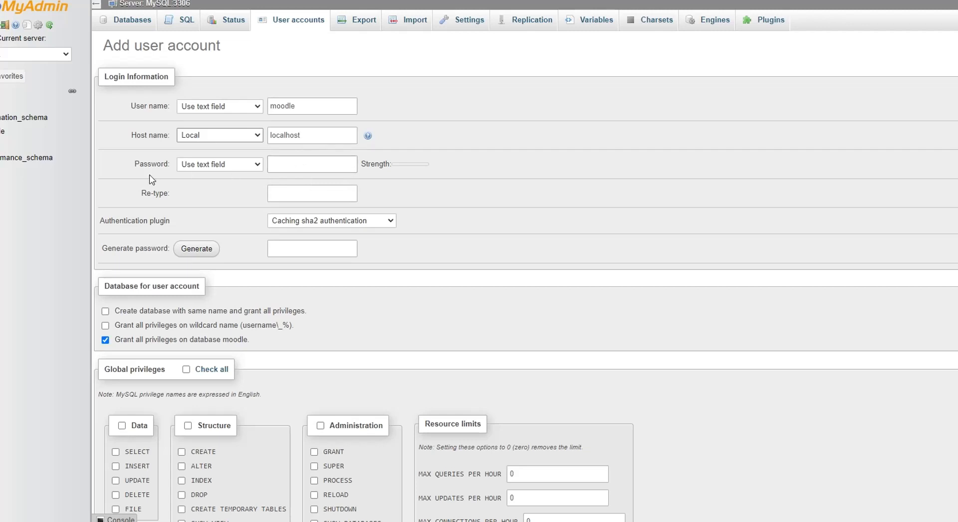
Step: Enter and retype the account's password
left_click(287, 161)
left_click(291, 164)
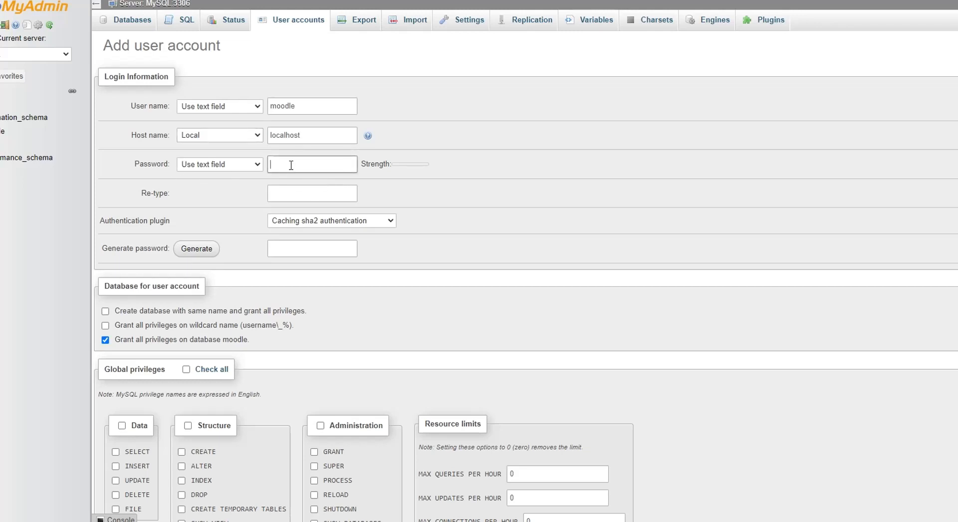
type("••••••")
left_click(300, 197)
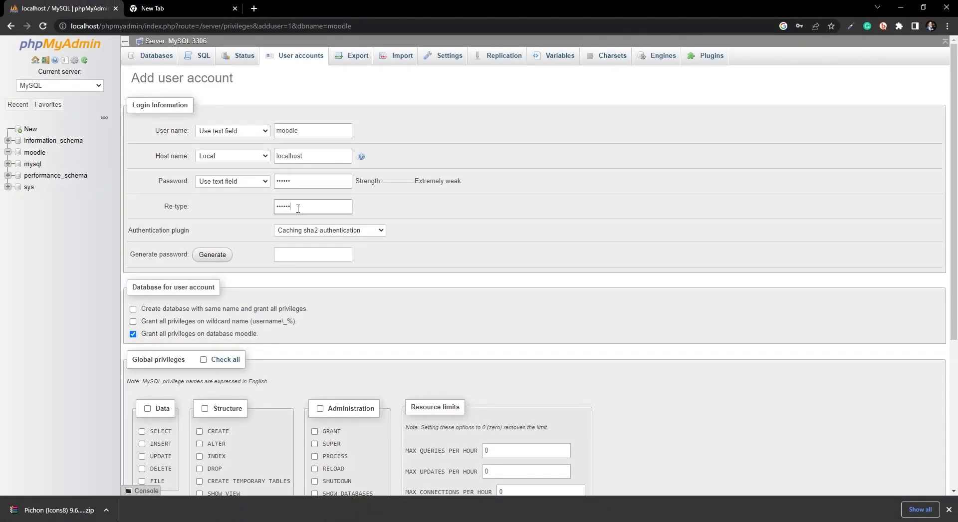
scroll(300, 282, "down", 3)
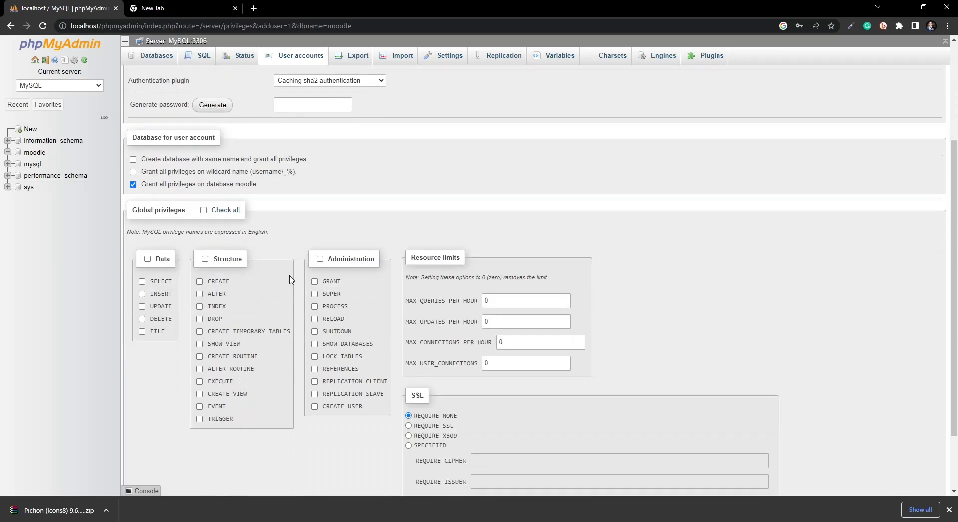
scroll(319, 191, "up", 3)
scroll(295, 253, "down", 4)
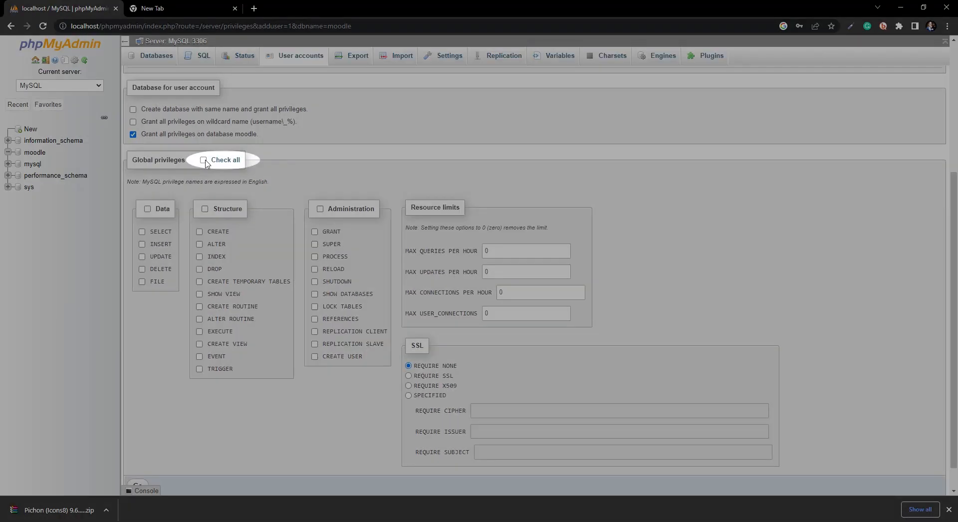
Step: Grant all global privileges and create moodle@localhost, dismissing Chrome's breach warning
left_click(204, 161)
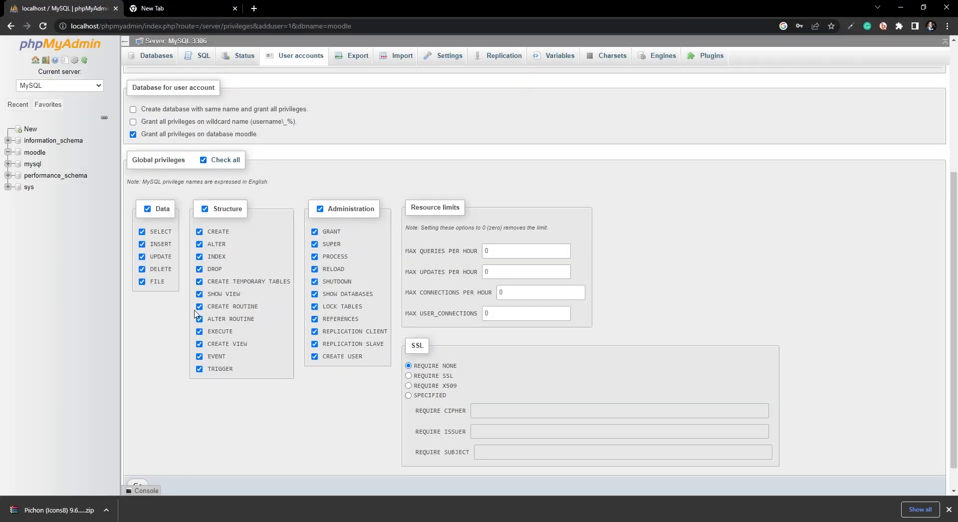
scroll(229, 449, "down", 1)
left_click(135, 456)
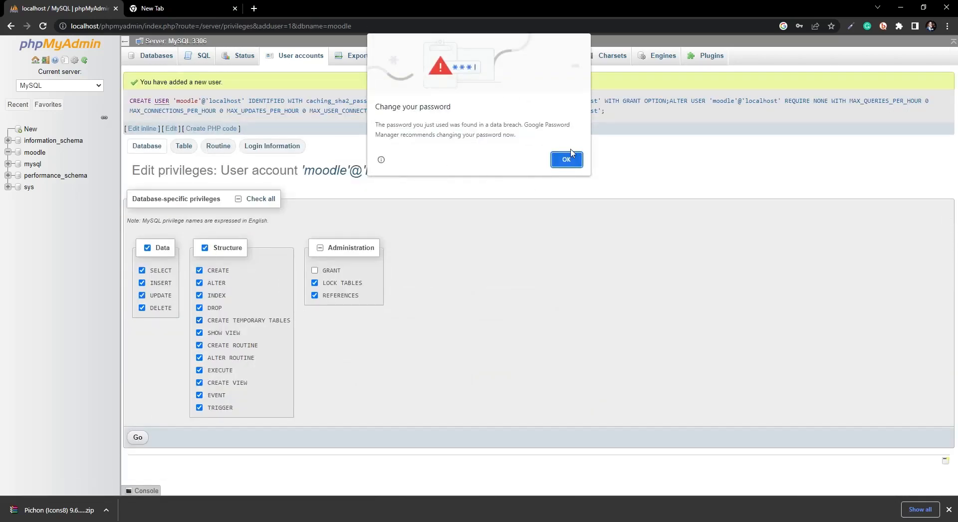
left_click(572, 157)
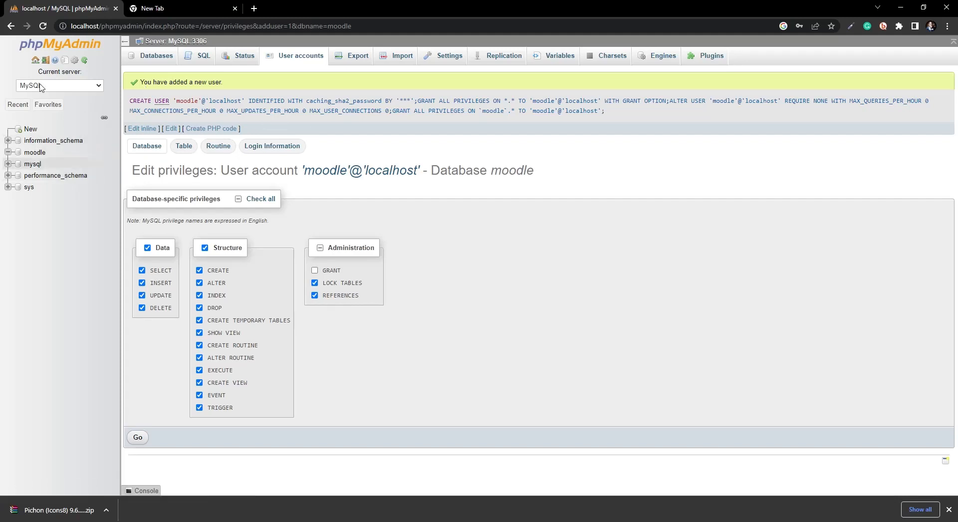
left_click(186, 7)
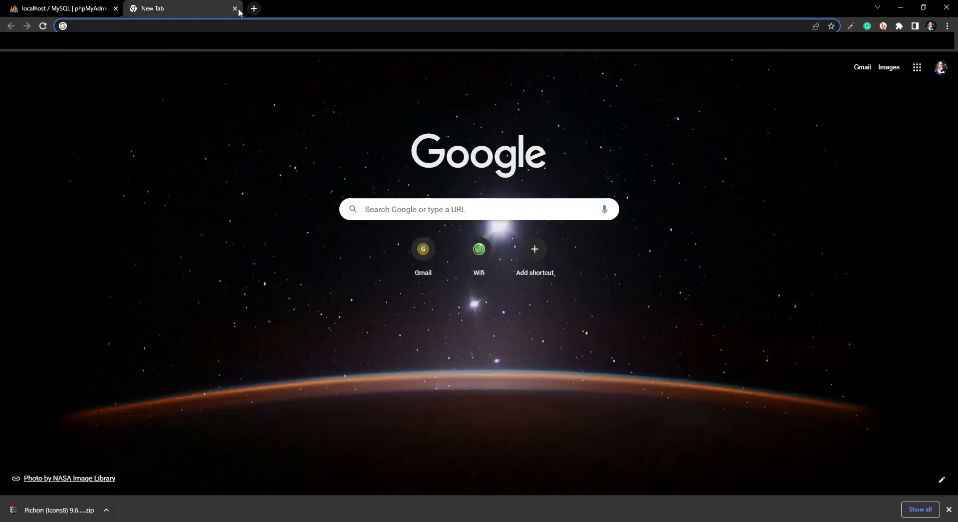
Step: Enter localhost/moodle in the new tab's address bar, then bring up File Explorer
left_click(107, 27)
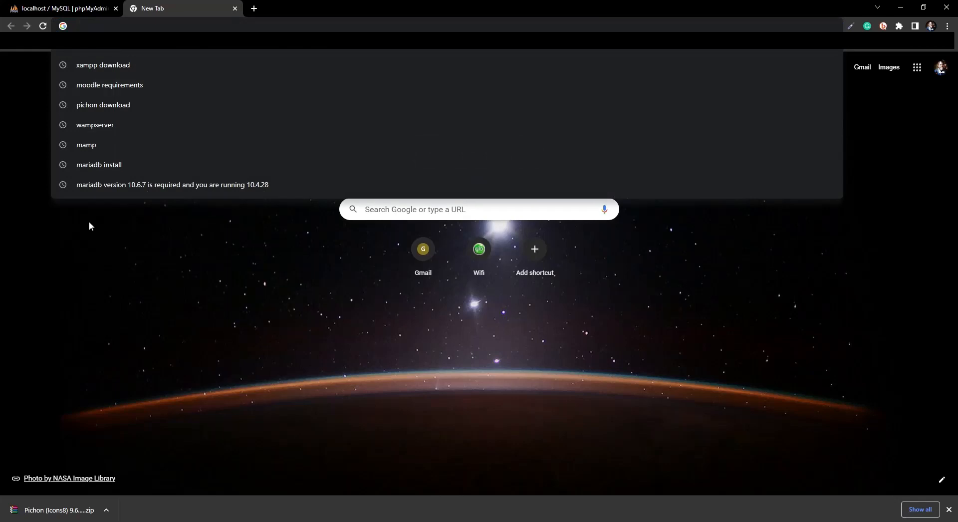
left_click(89, 226)
left_click(94, 26)
type("loc")
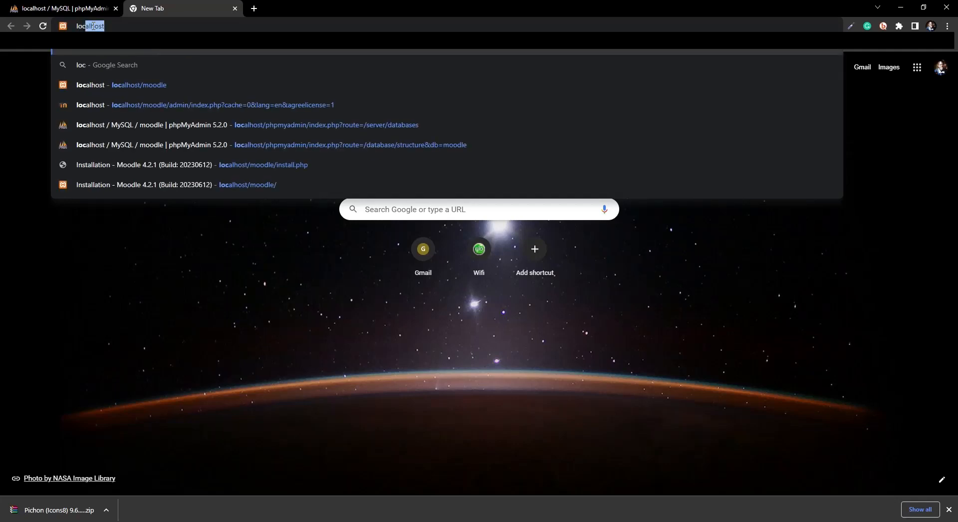
left_click(107, 28)
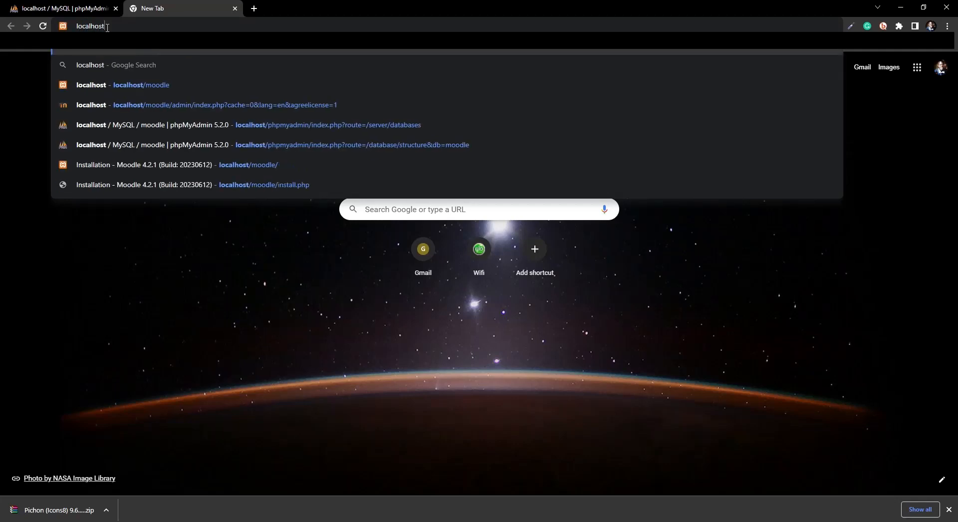
type("/")
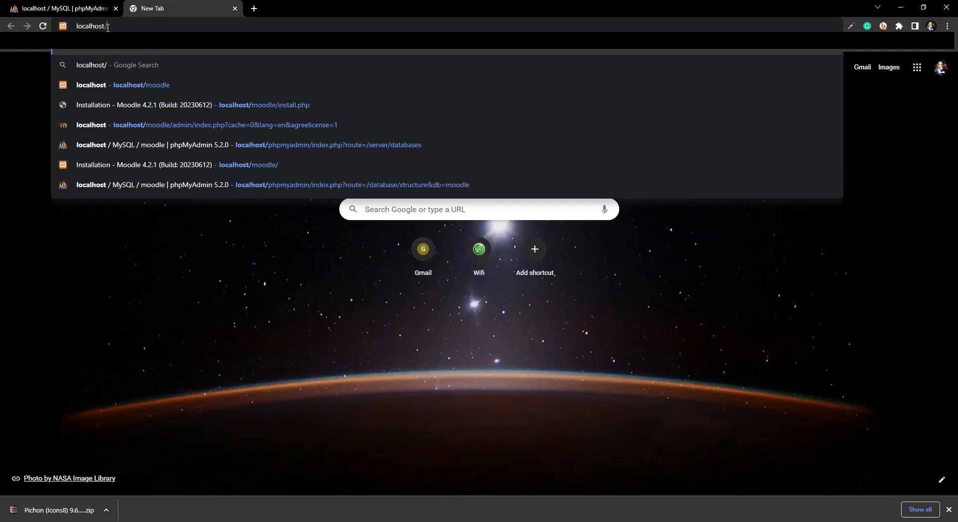
type("moodle")
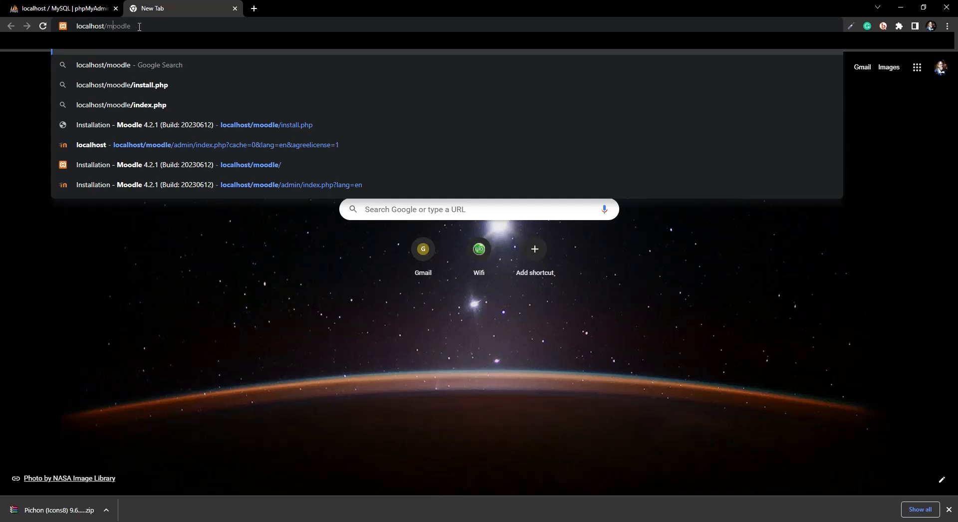
left_click_drag(139, 27, 89, 27)
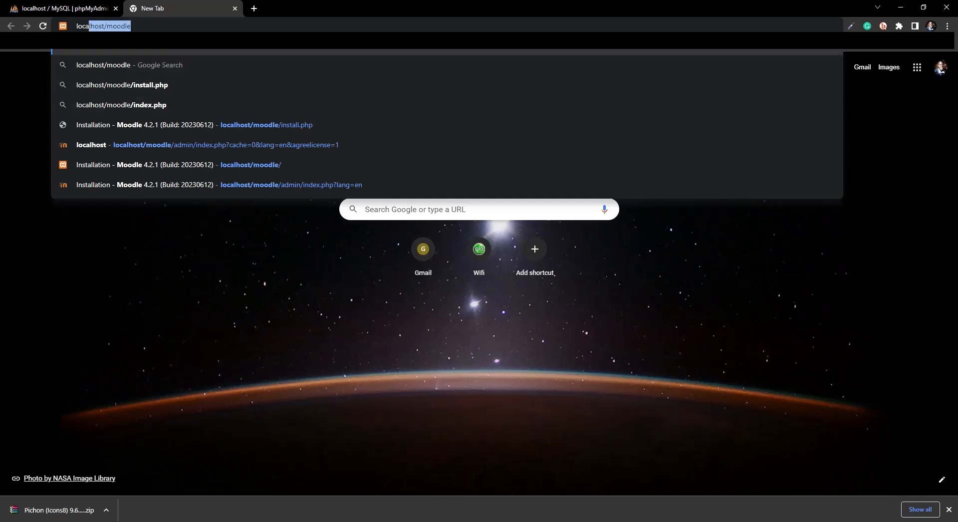
left_click(146, 22)
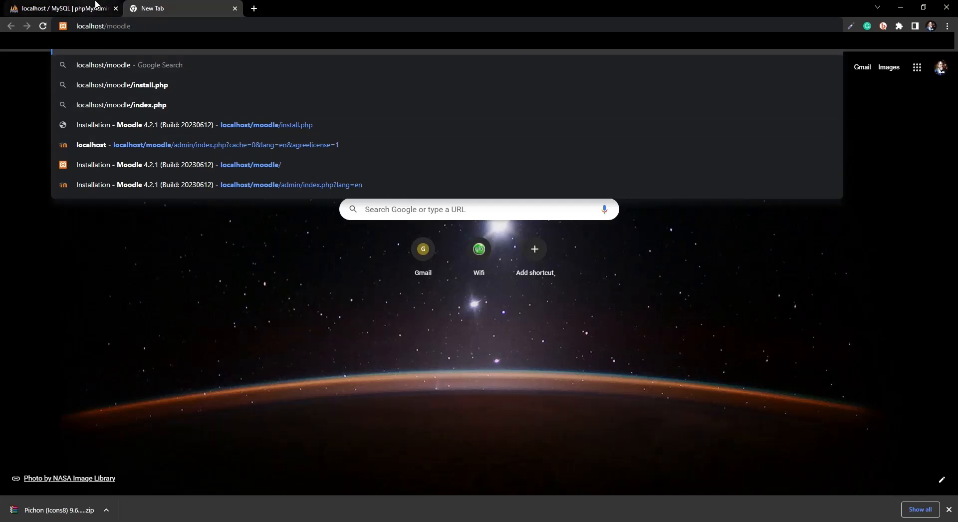
left_click(155, 521)
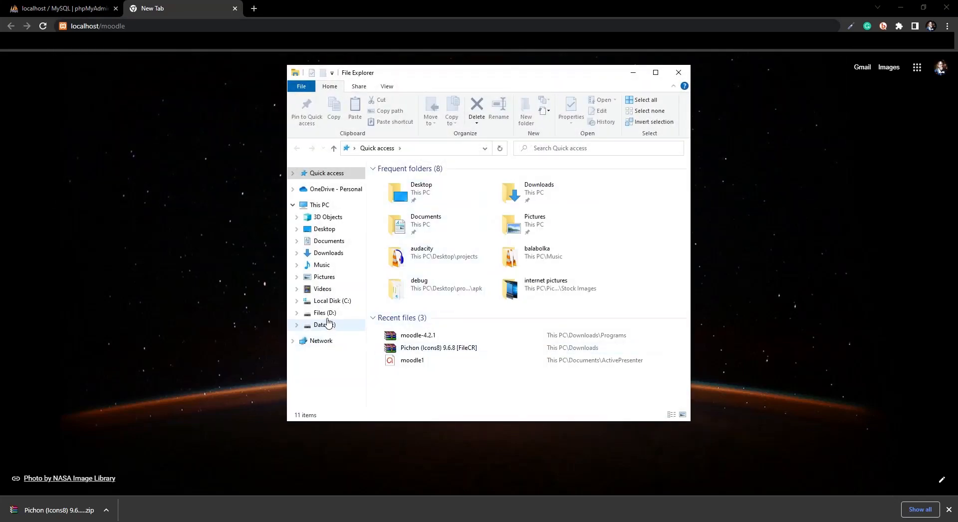
Step: Confirm the moodle folder is in C:\wamp64\www, then load localhost/moodle in Chrome
left_click(327, 314)
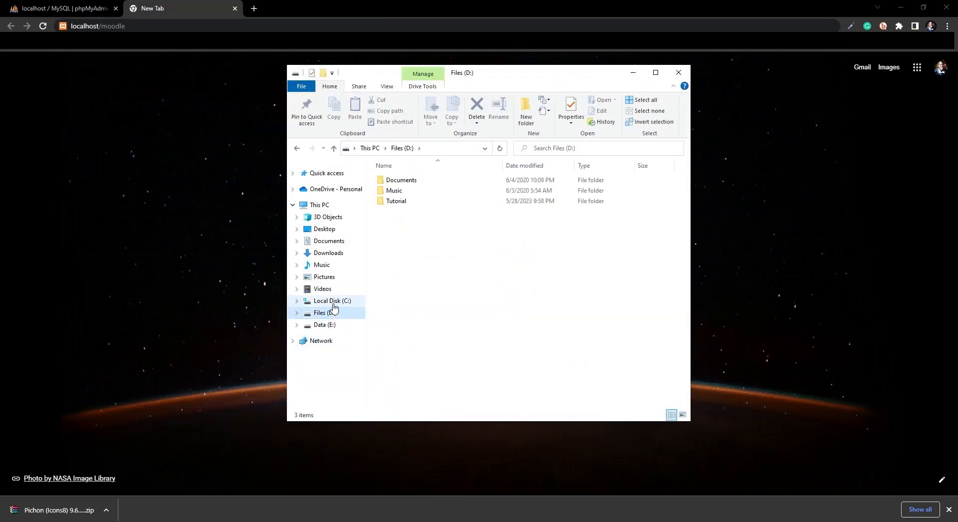
left_click(332, 302)
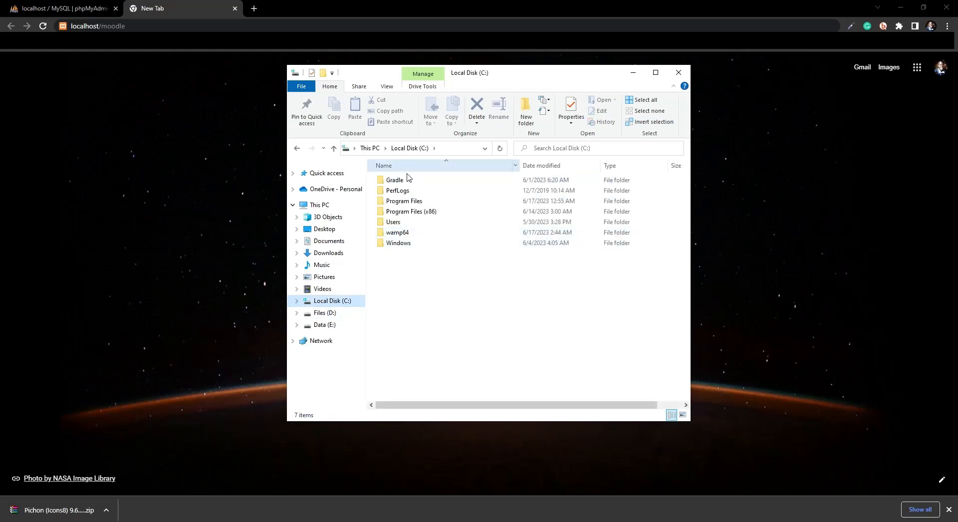
double_click(400, 232)
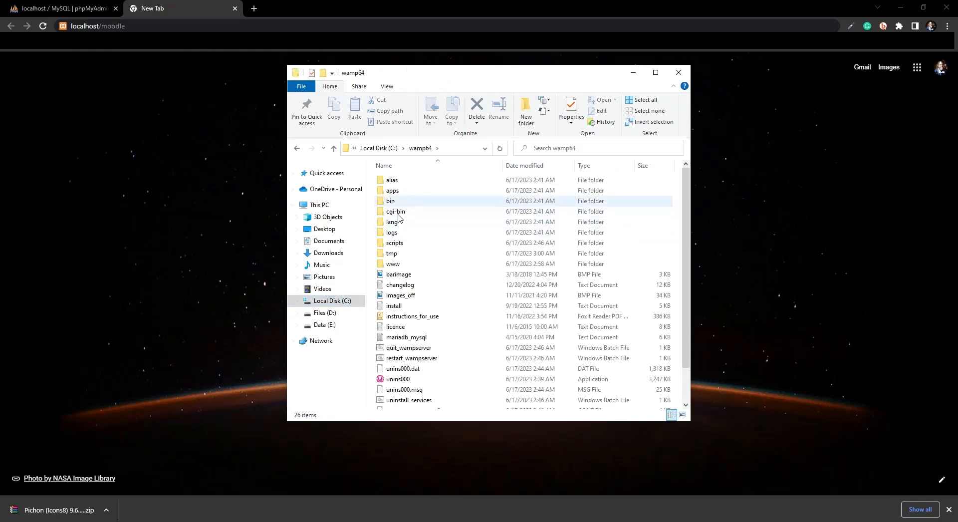
double_click(393, 266)
left_click(398, 181)
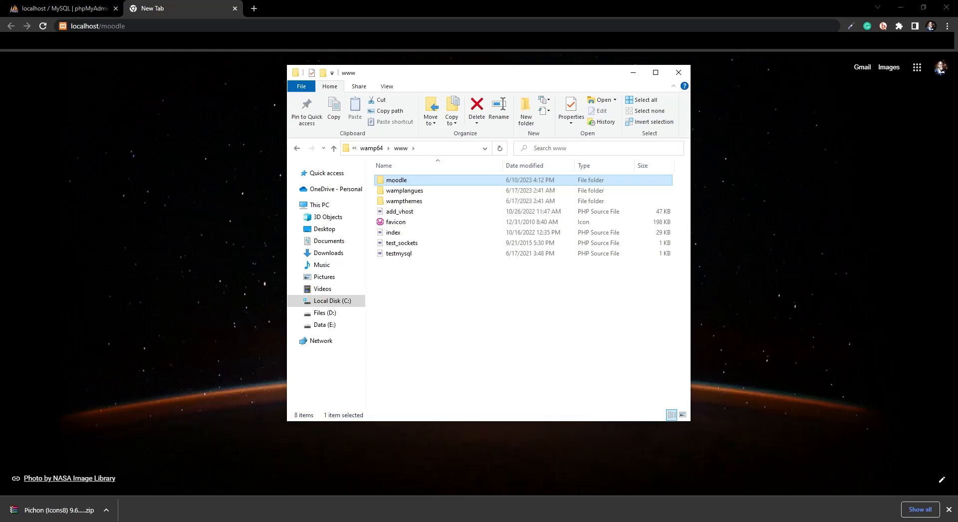
left_click(118, 27)
key("Return")
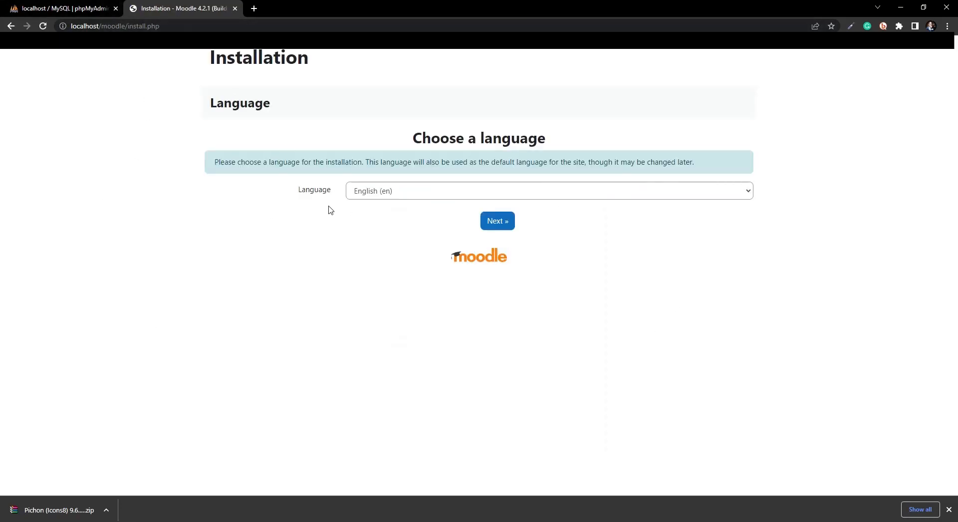
Step: Accept English as the installation language and keep the default paths
left_click(499, 223)
scroll(278, 304, "down", 3)
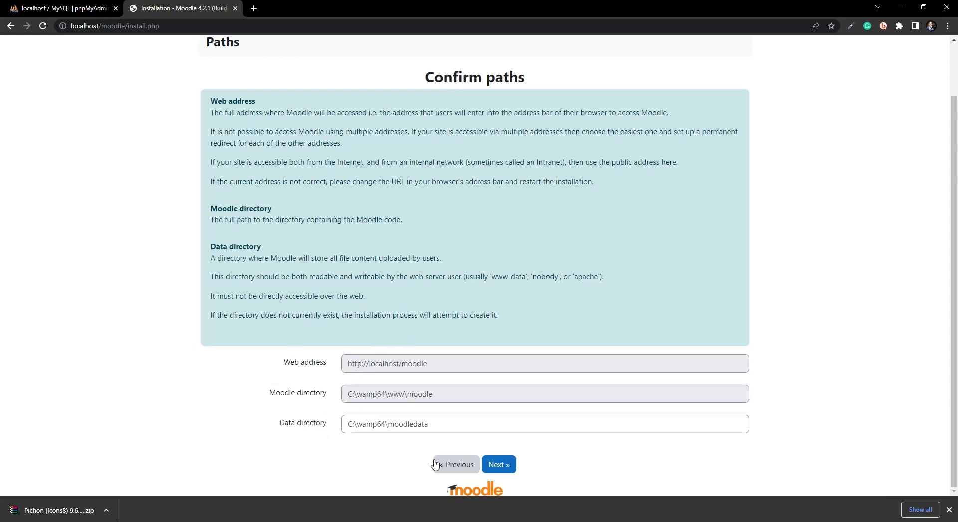
left_click(502, 465)
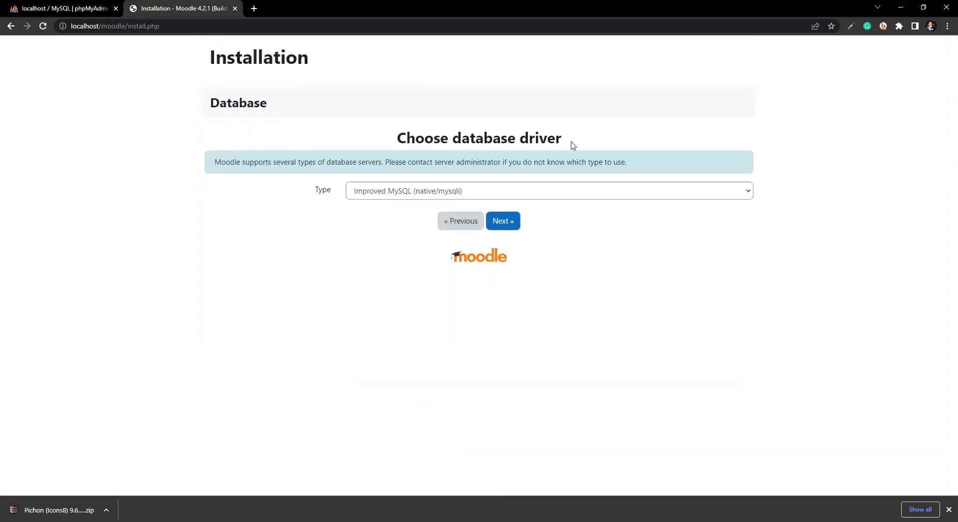
Step: Keep Improved MySQL (native/mysqli) as the database driver and continue
left_click(385, 195)
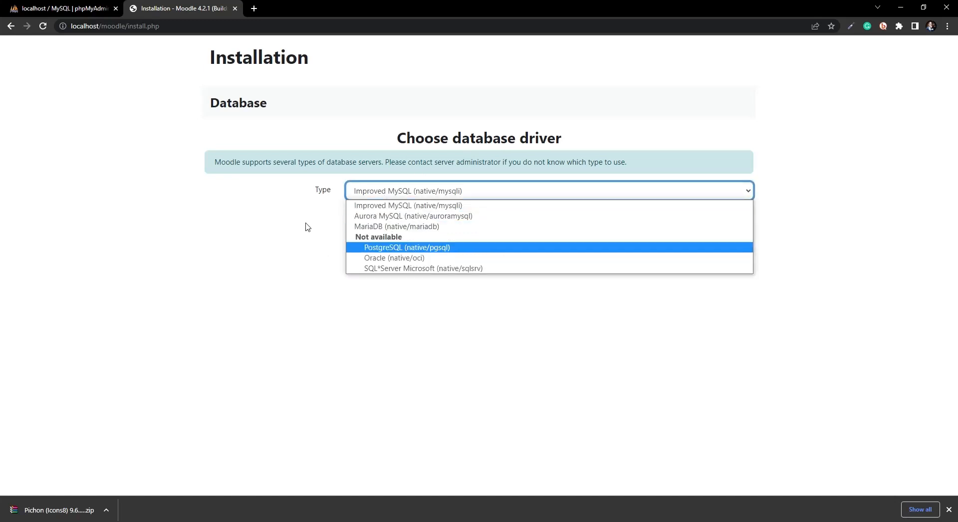
left_click(385, 206)
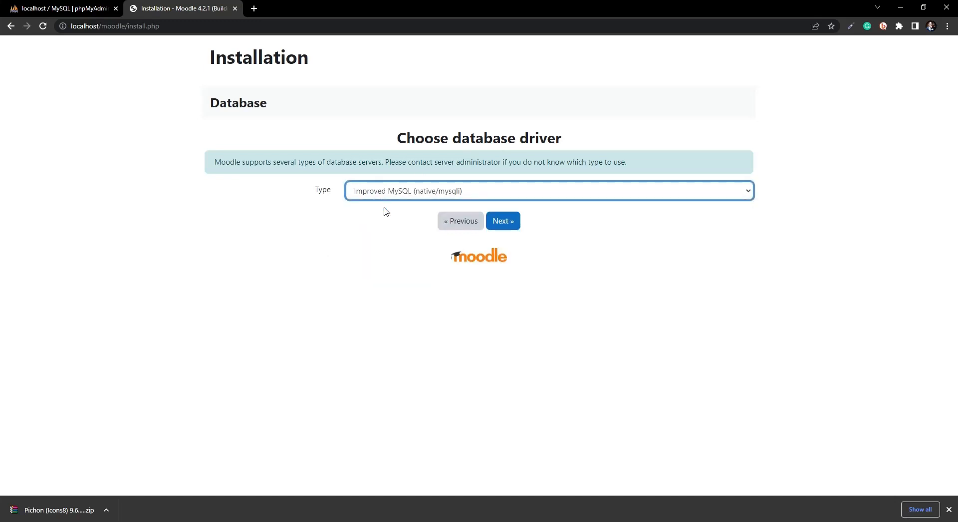
left_click(501, 221)
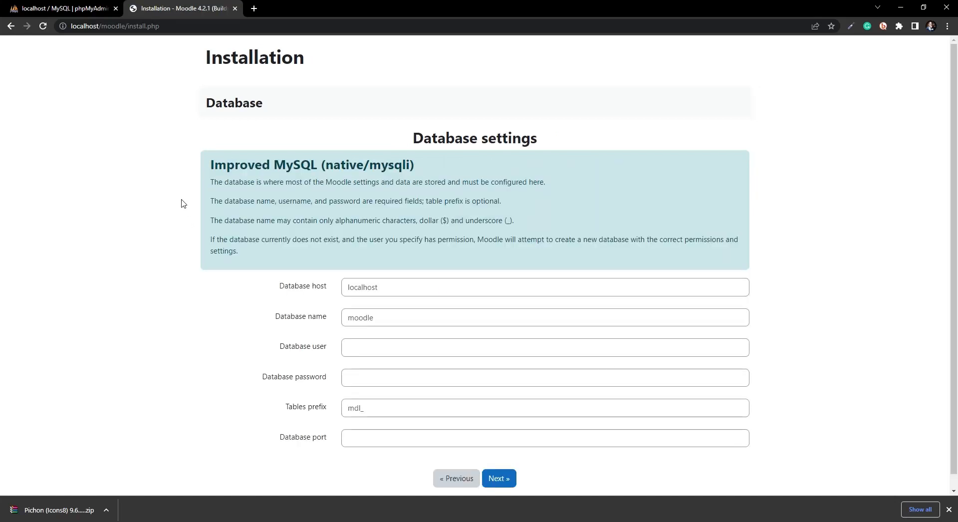
Step: Leave the database name as moodle, and enter database user moodle and its password
scroll(258, 283, "down", 1)
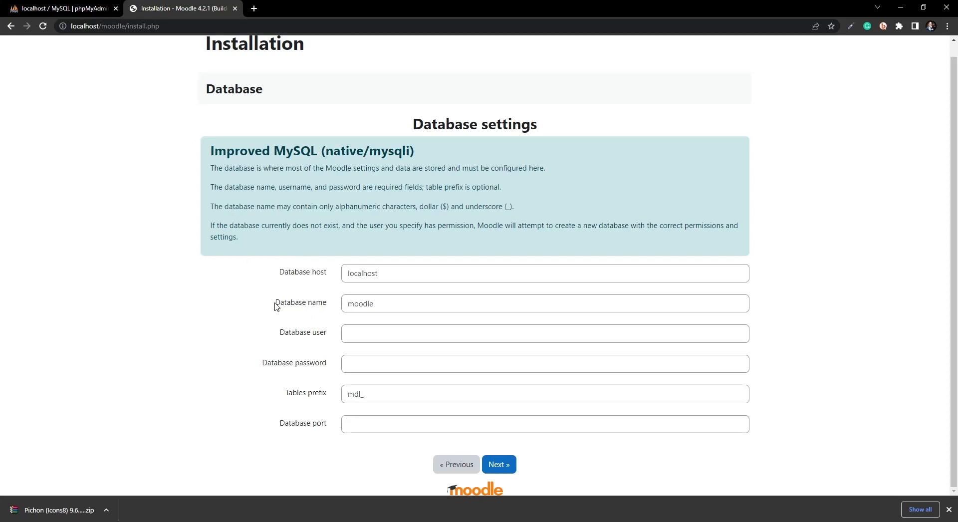
left_click_drag(275, 306, 300, 312)
left_click_drag(381, 302, 351, 302)
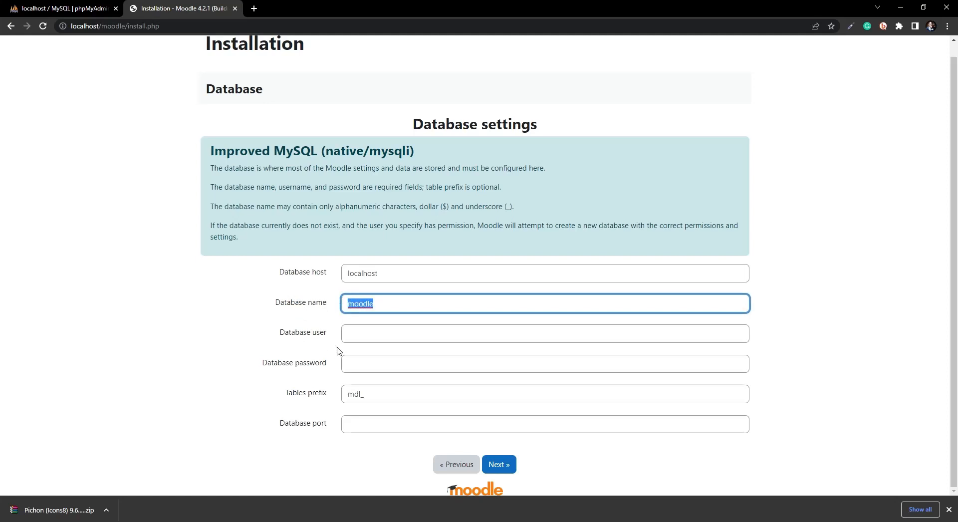
left_click(392, 308)
left_click(311, 344)
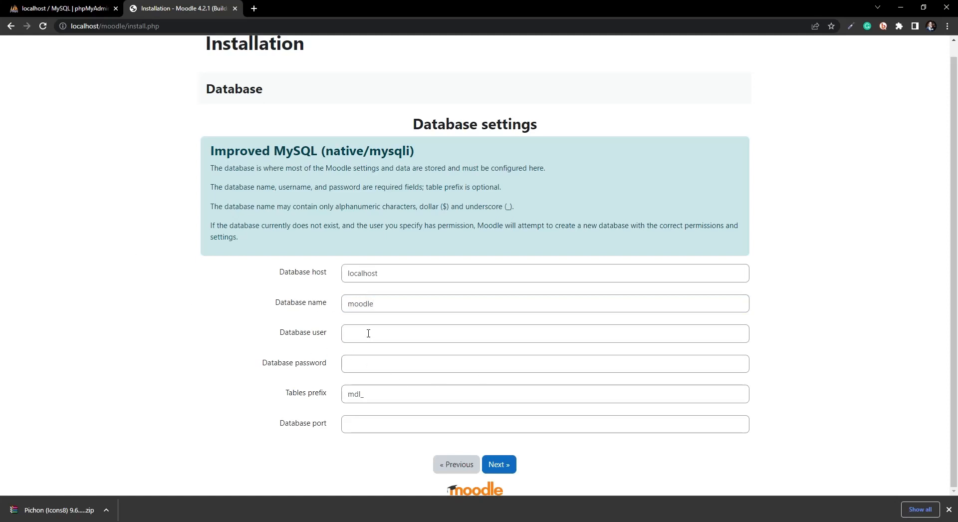
left_click(368, 333)
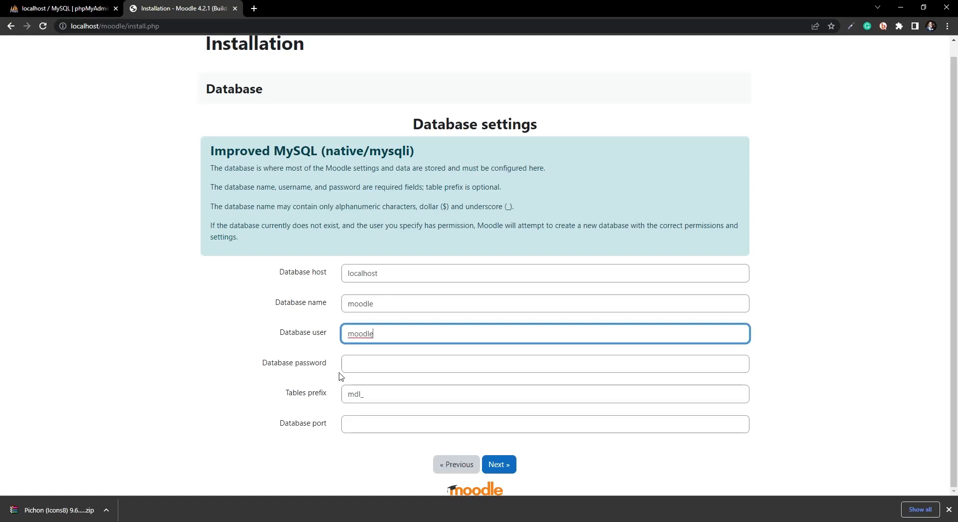
left_click(353, 367)
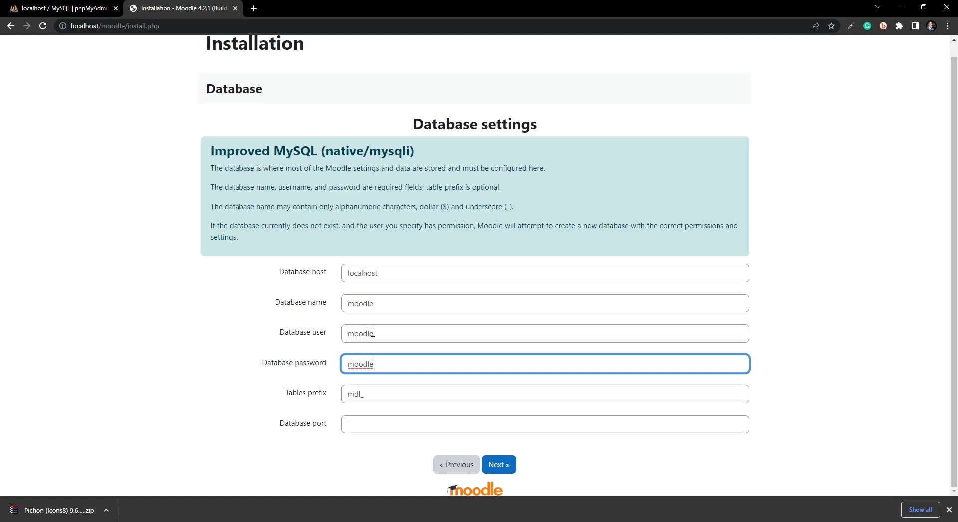
left_click_drag(385, 339, 307, 338)
left_click_drag(394, 370, 330, 366)
left_click_drag(380, 332, 366, 355)
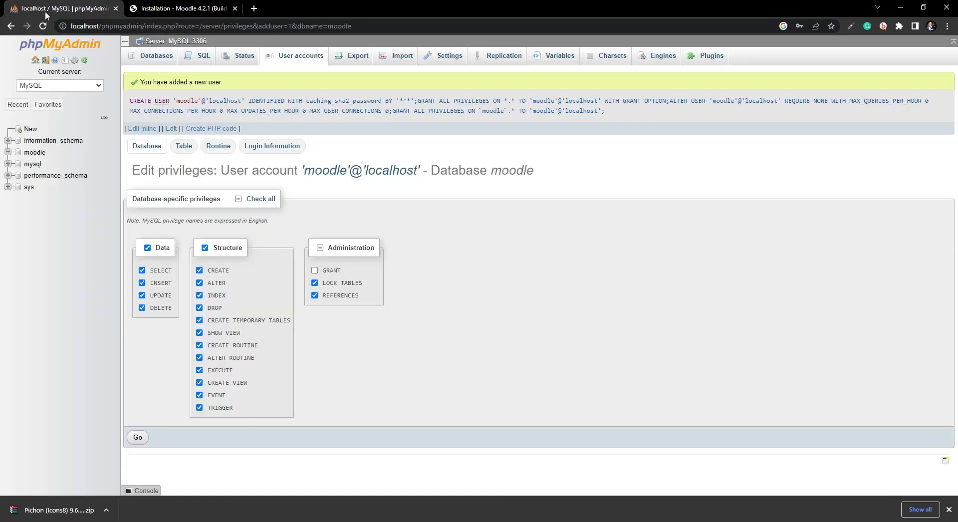
Step: Verify in phpMyAdmin that user moodle has all privileges on the moodle database
left_click(39, 9)
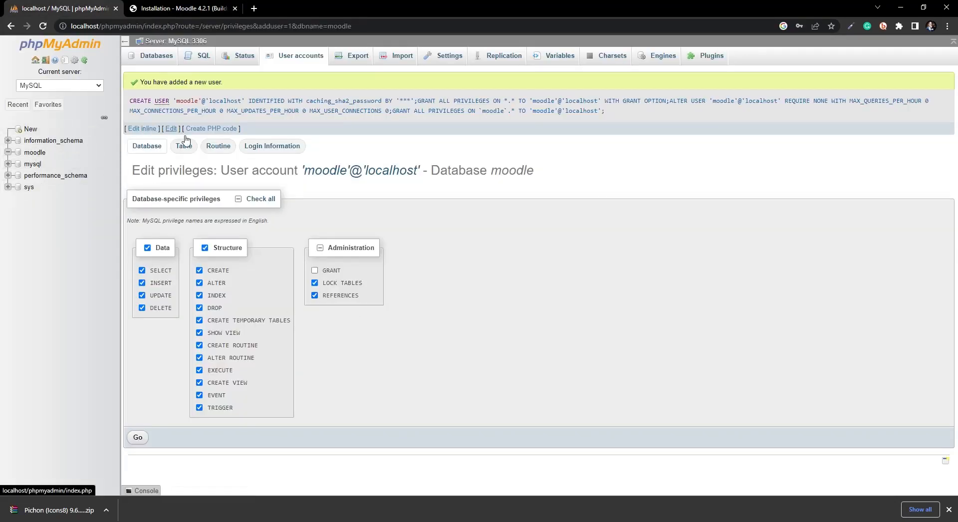
left_click(34, 152)
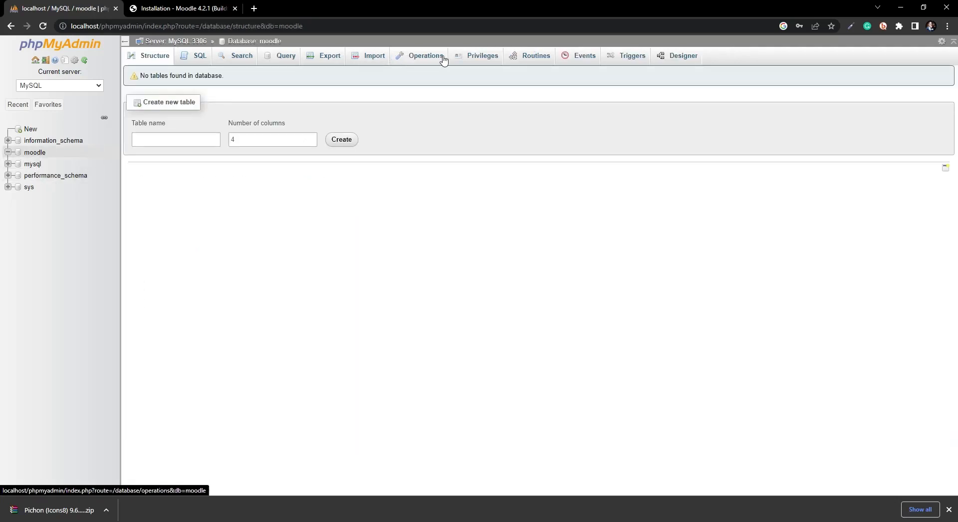
left_click(477, 63)
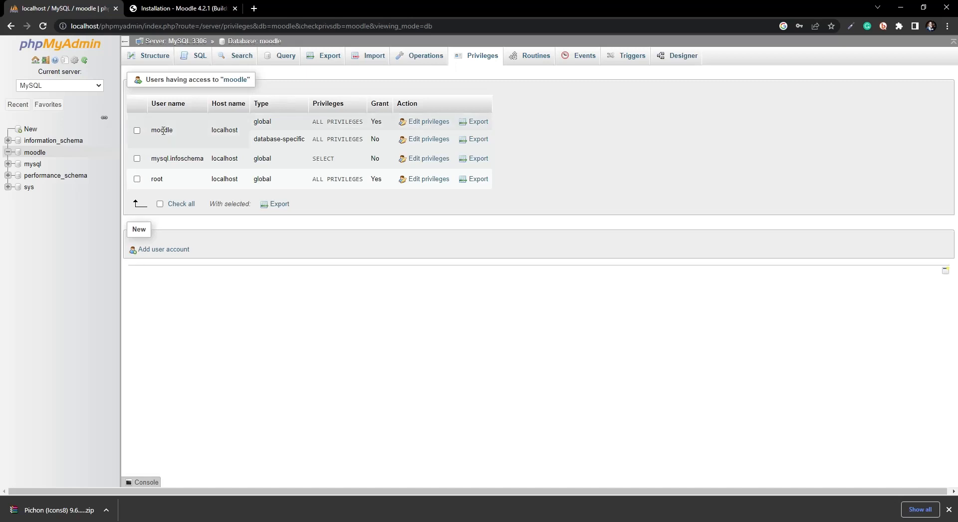
left_click(186, 8)
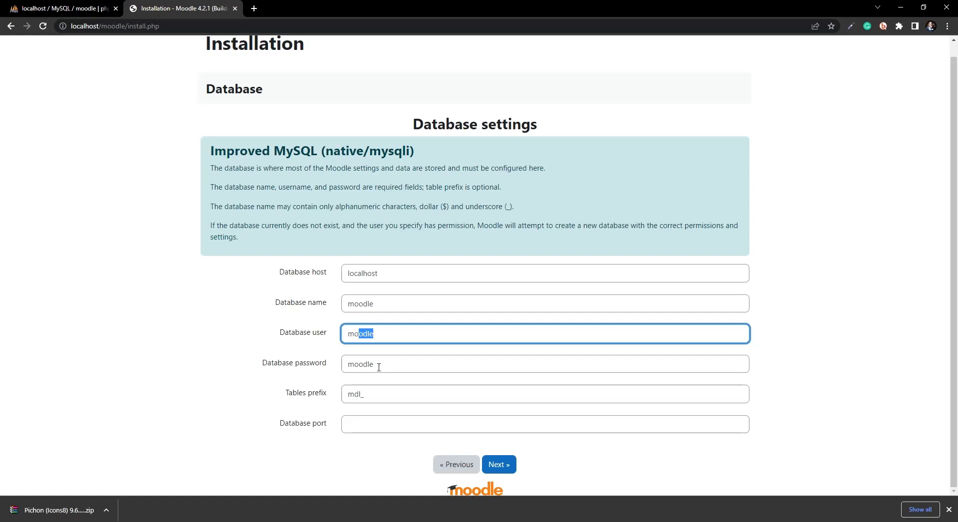
Step: Submit the Database settings form and accept the Moodle copyright notice
left_click_drag(379, 368, 327, 358)
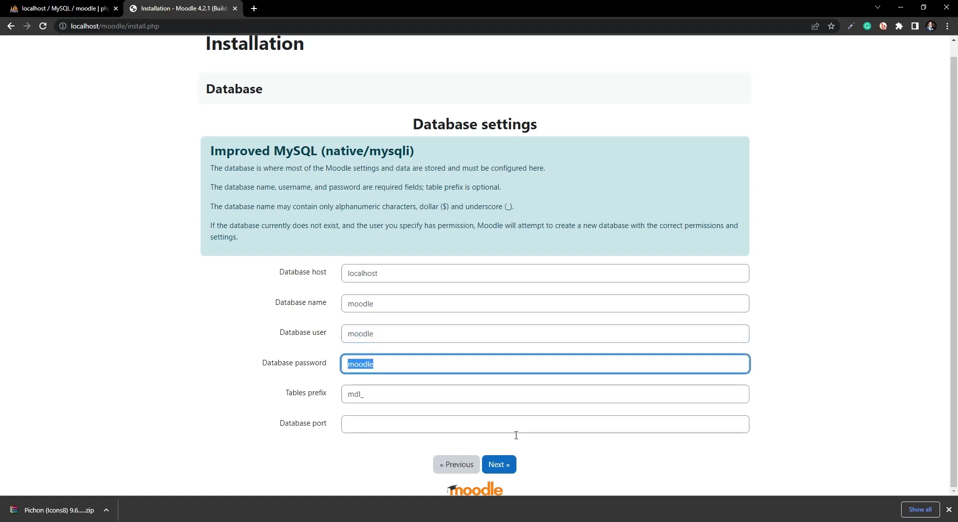
left_click(594, 481)
left_click(508, 466)
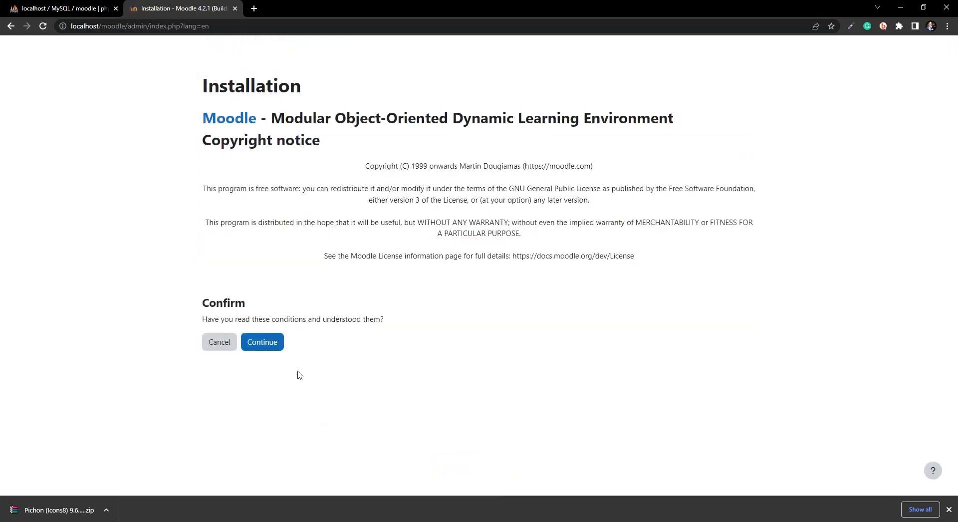
left_click(264, 343)
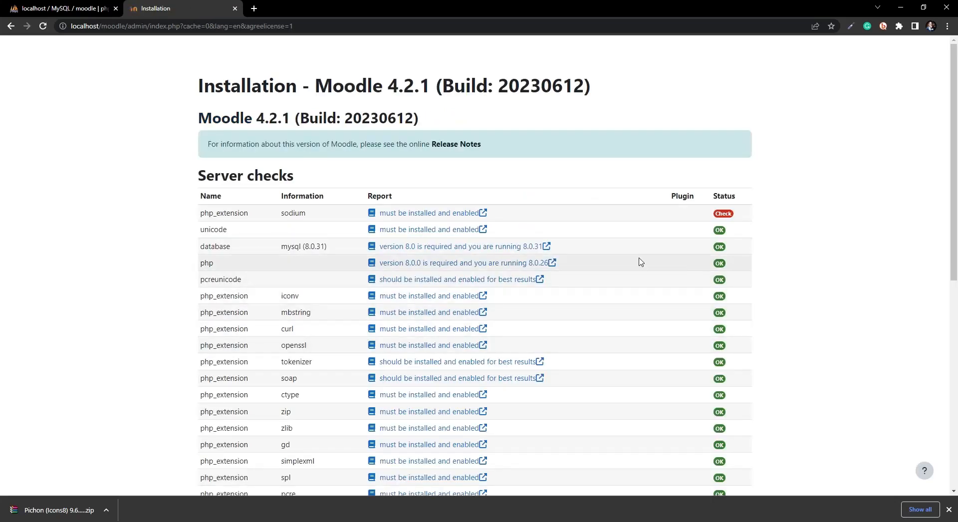
Step: Review the Server checks table, noting the failed max_input_vars requirement
scroll(433, 334, "down", 3)
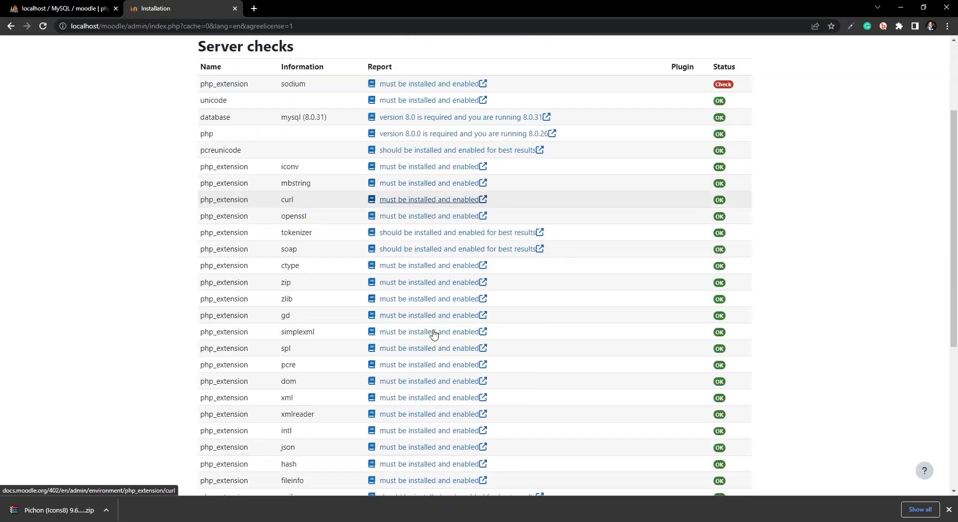
scroll(434, 334, "down", 5)
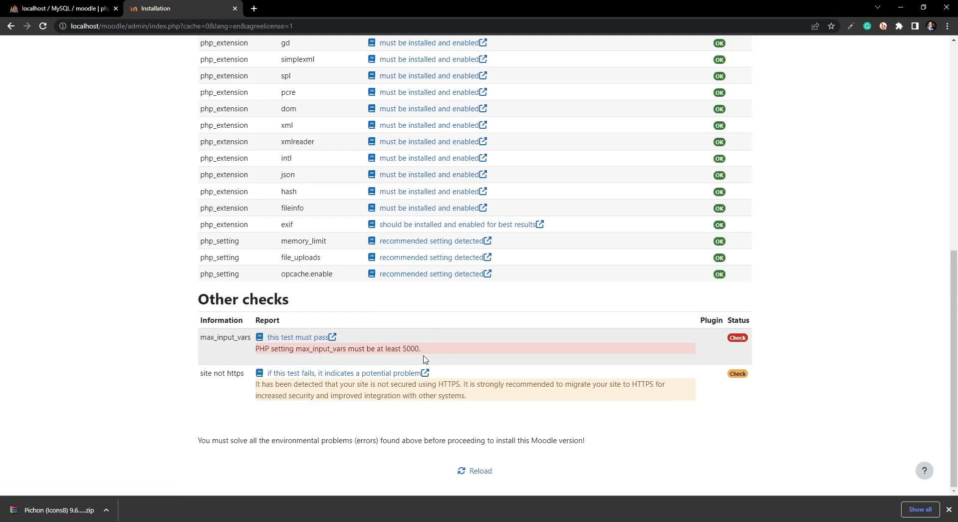
scroll(426, 360, "up", 6)
scroll(487, 338, "down", 5)
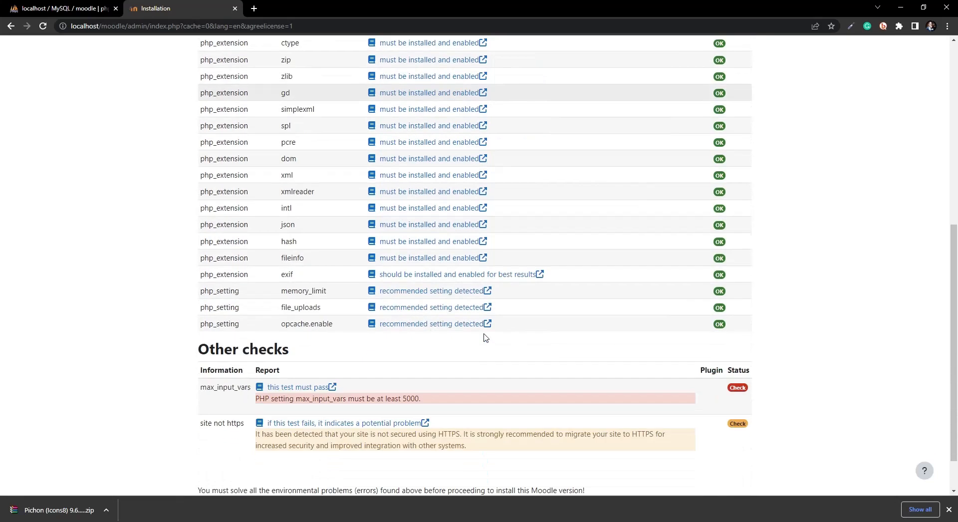
scroll(486, 338, "down", 1)
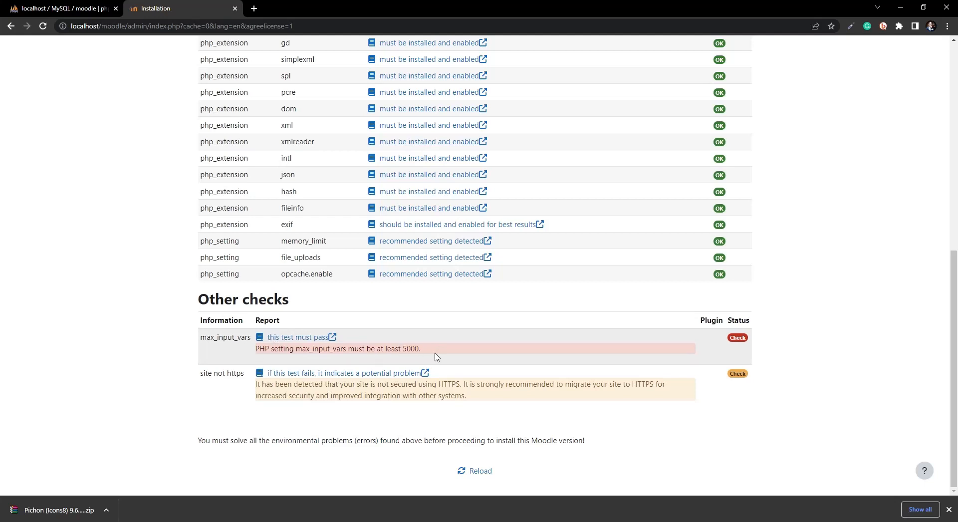
left_click_drag(433, 356, 324, 351)
left_click(245, 350)
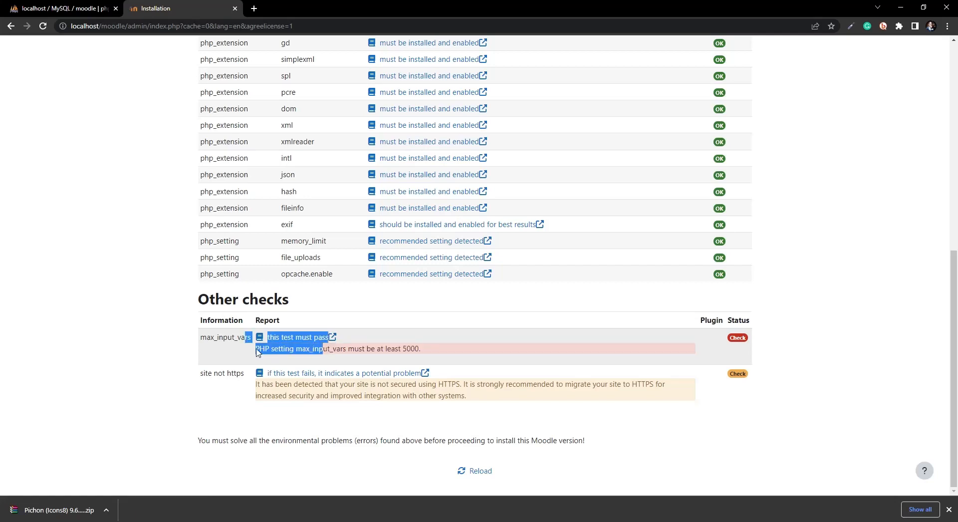
left_click(229, 352)
scroll(188, 300, "up", 8)
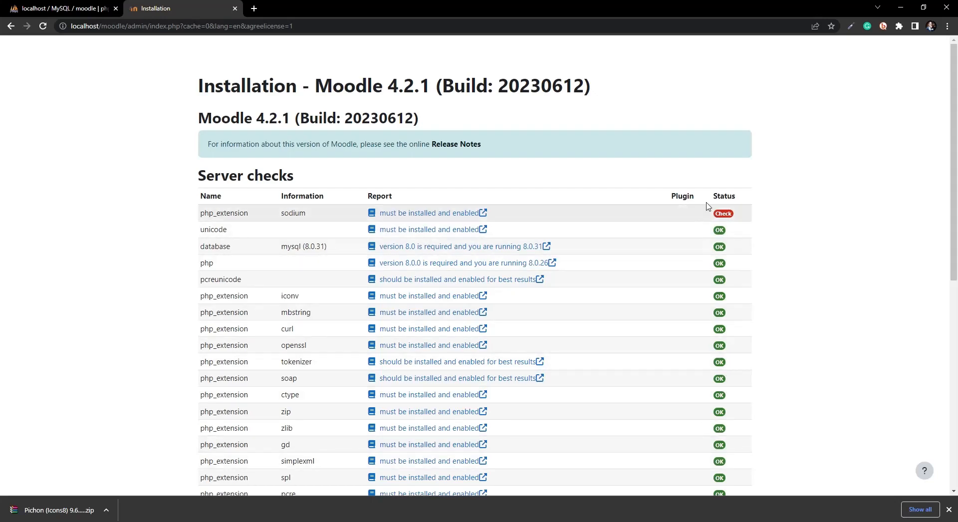
scroll(556, 315, "down", 7)
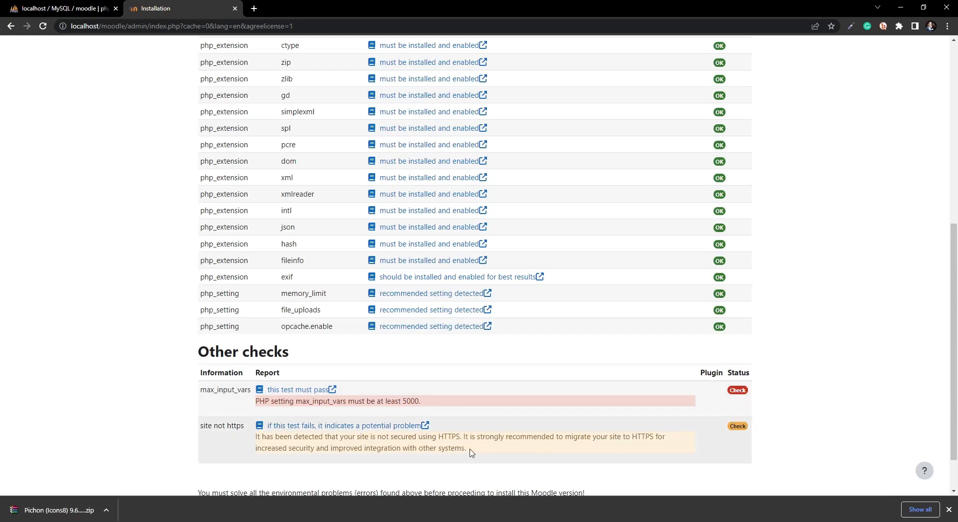
Step: Read the HTTPS and environment-problem warnings, then close Chrome's download bar
left_click_drag(467, 448, 272, 456)
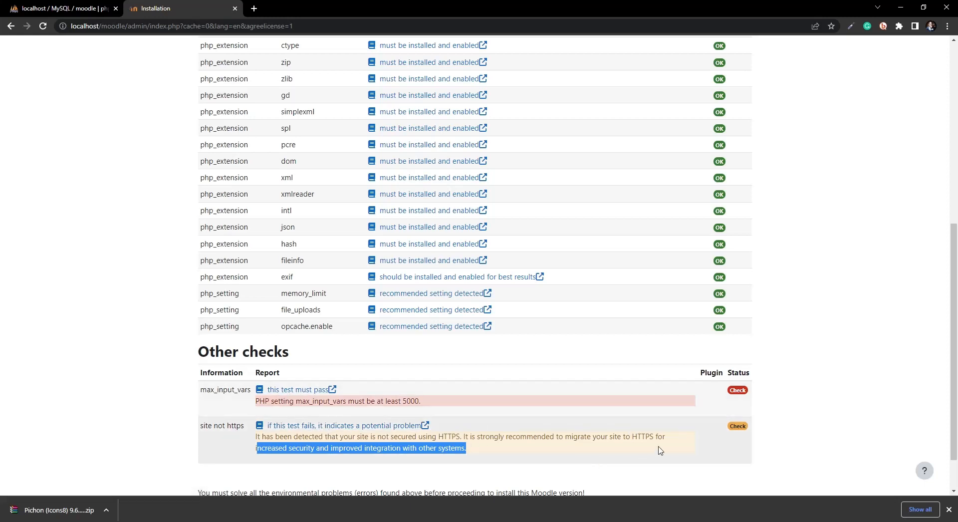
scroll(557, 482, "down", 1)
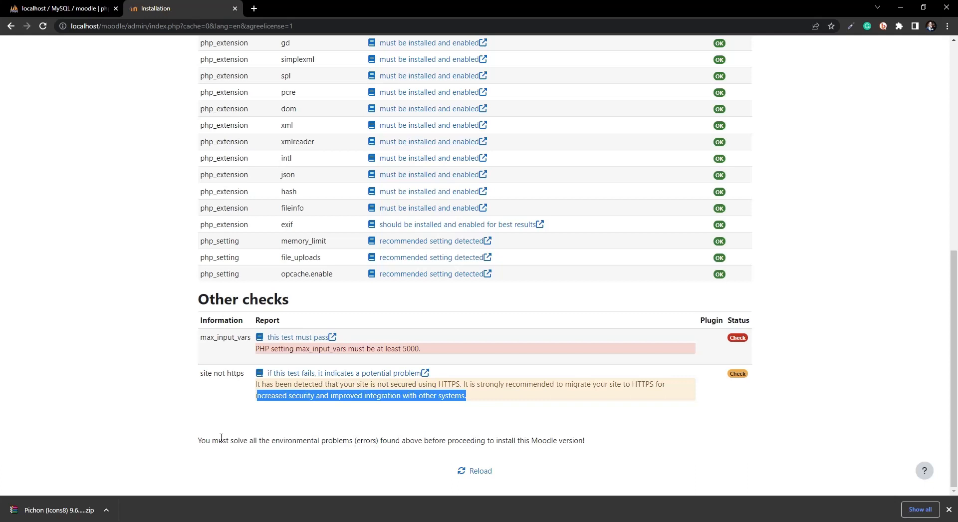
left_click_drag(198, 440, 604, 433)
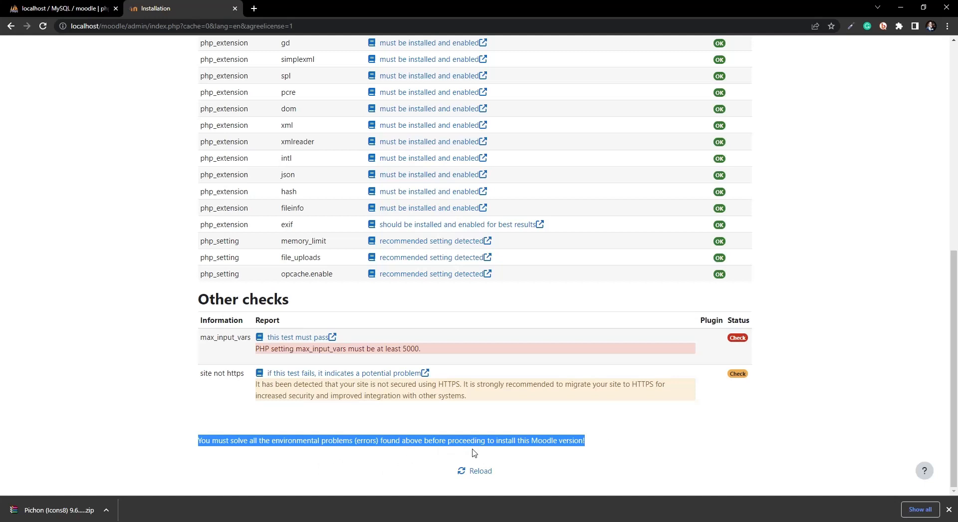
left_click(618, 443)
scroll(140, 368, "up", 7)
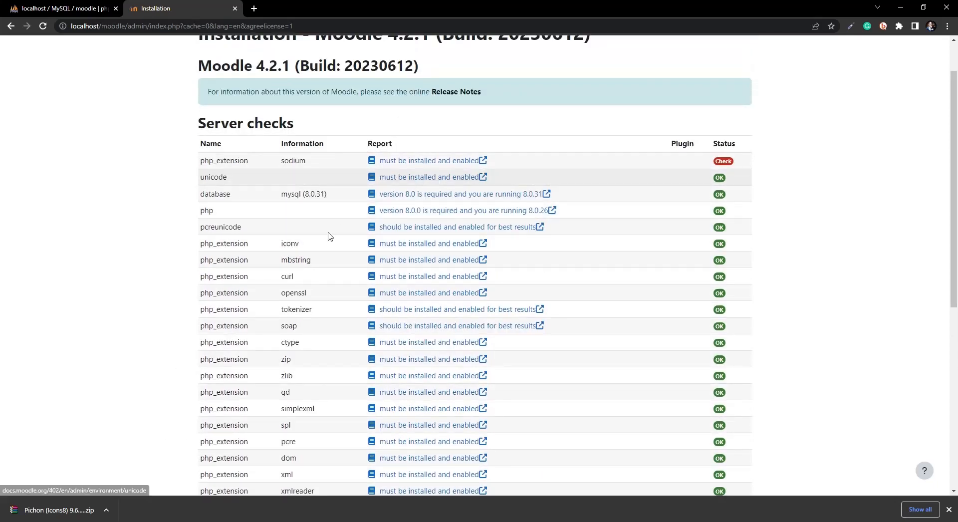
scroll(281, 186, "up", 1)
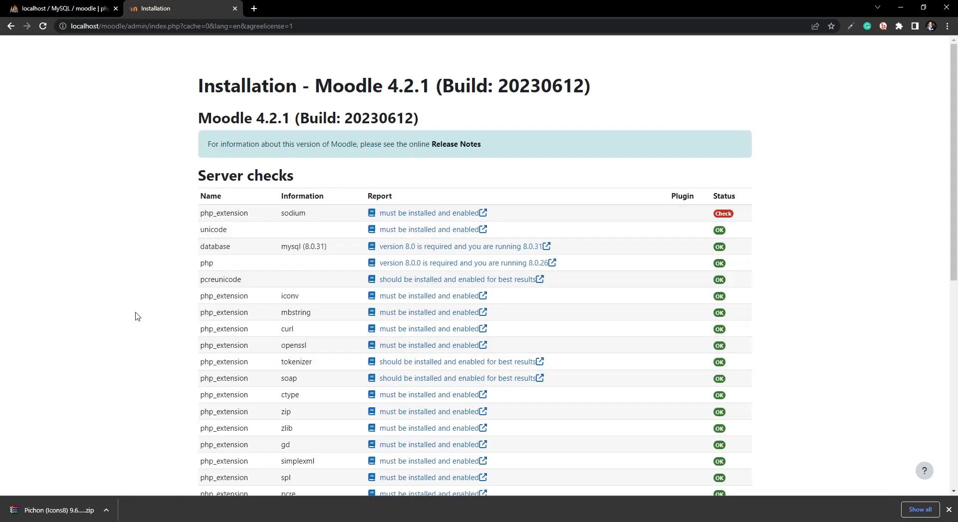
scroll(439, 478, "down", 8)
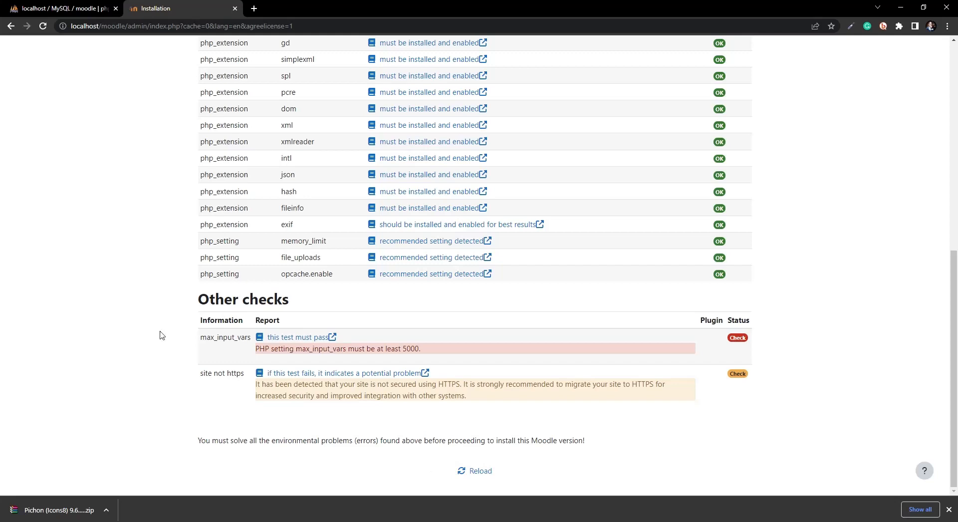
scroll(178, 252, "up", 7)
scroll(331, 202, "down", 7)
scroll(531, 467, "up", 2)
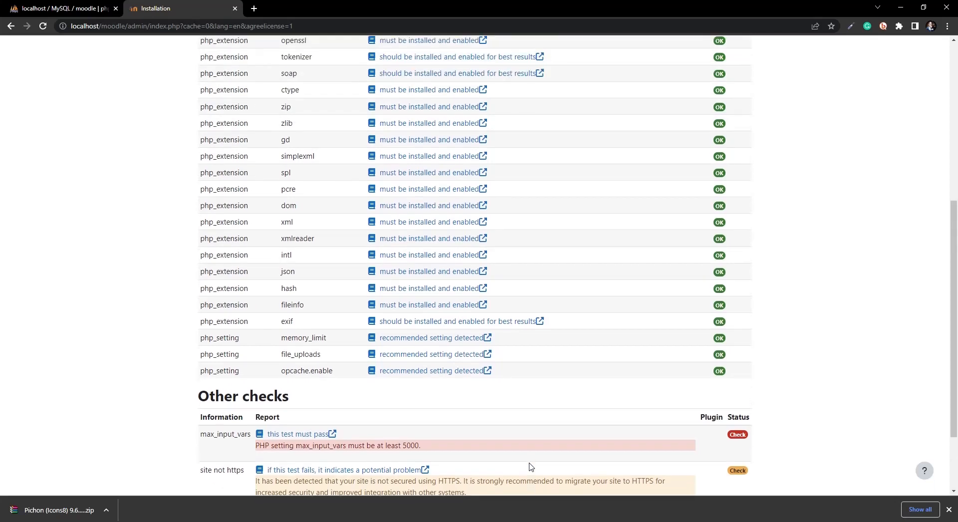
scroll(532, 467, "down", 2)
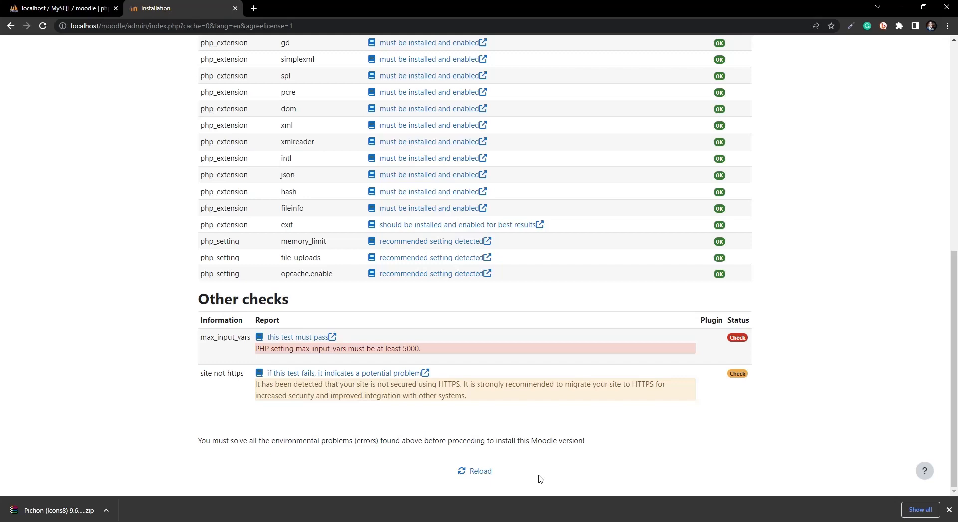
scroll(200, 210, "up", 6)
scroll(182, 279, "down", 4)
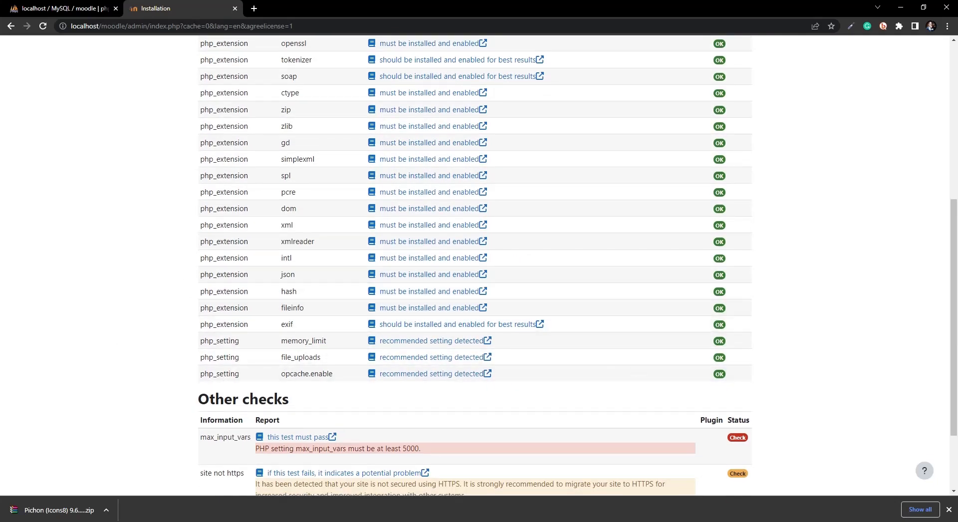
left_click(950, 510)
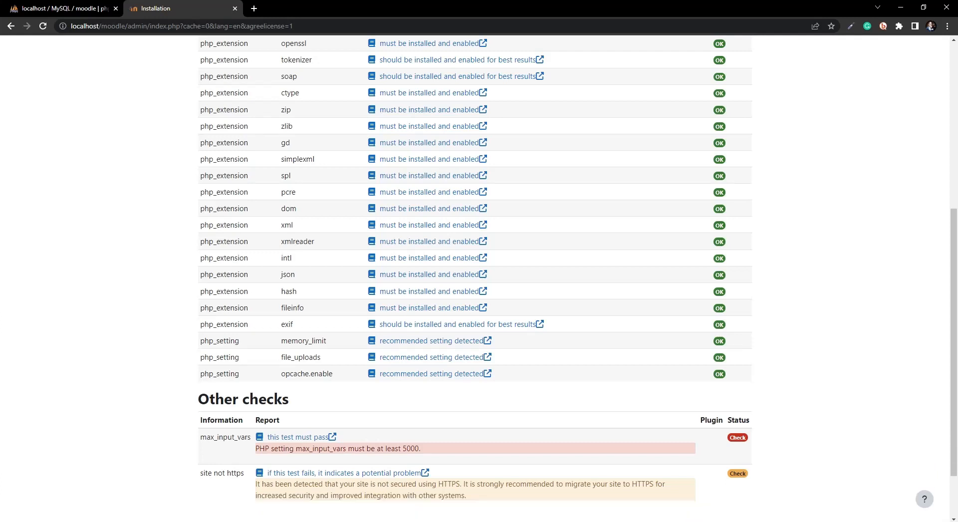
Step: Open php.ini [apache module] from the WampServer tray menu's PHP submenu
left_click(849, 521)
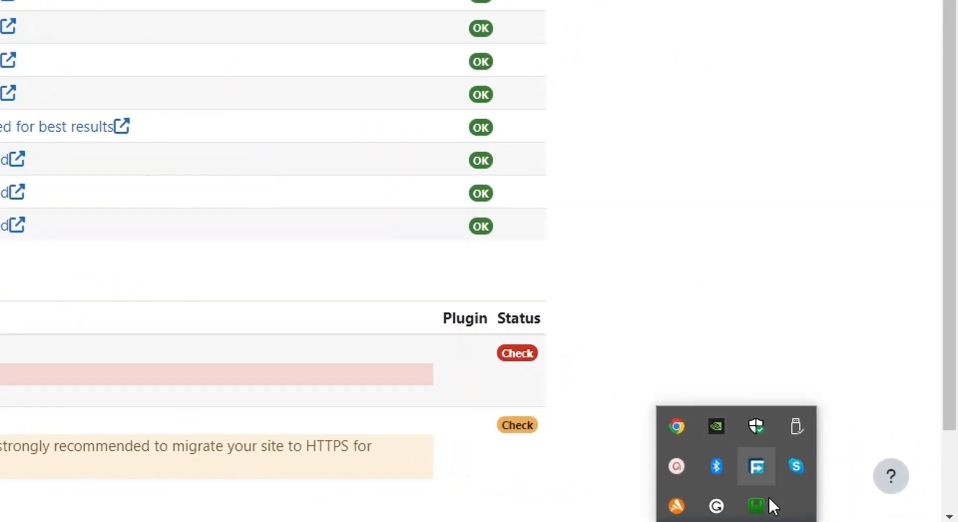
left_click(759, 505)
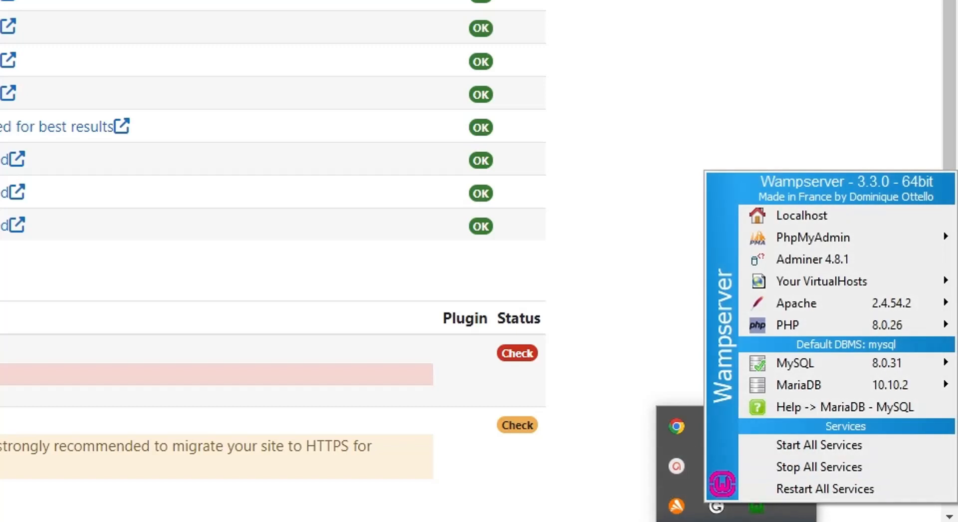
mouse_move(788, 329)
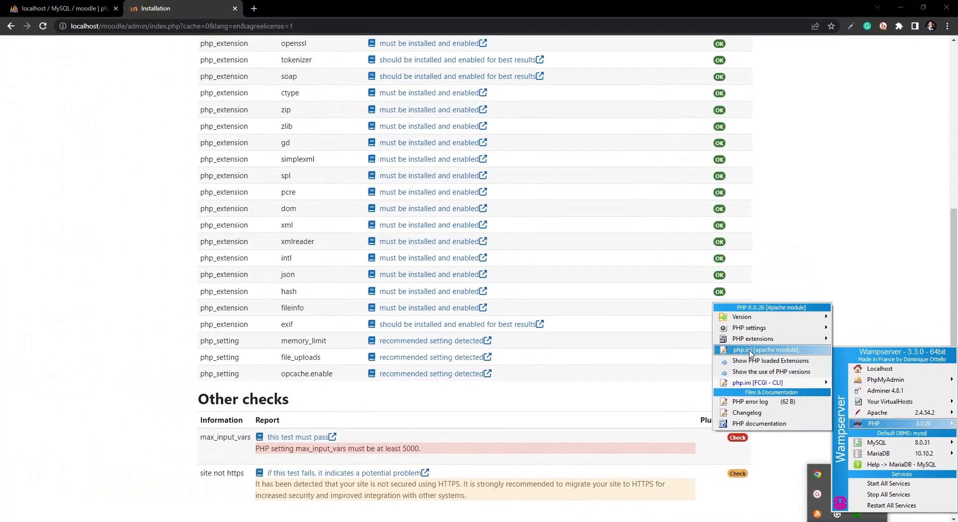
left_click(542, 179)
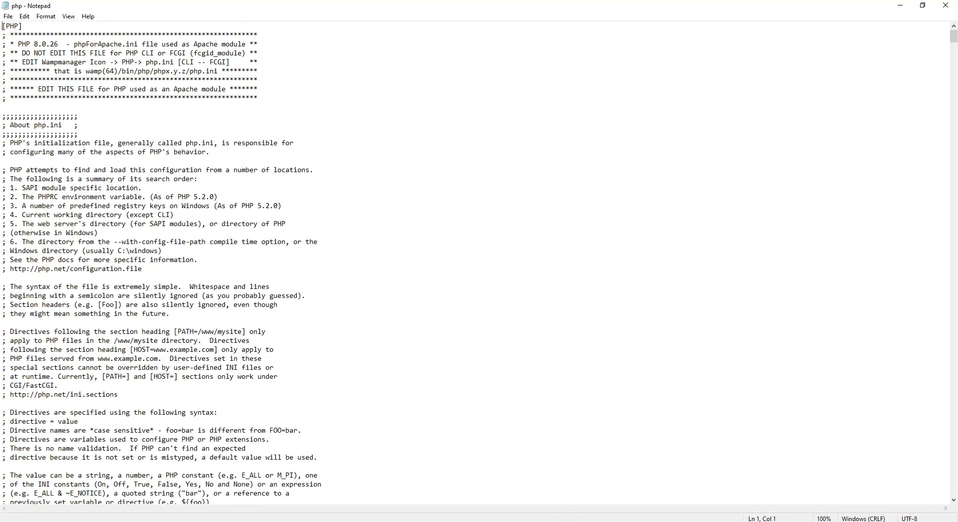
Step: Copy 'sodium' from the failed Moodle check and search for it in php.ini
key("alt+Tab")
scroll(304, 336, "up", 6)
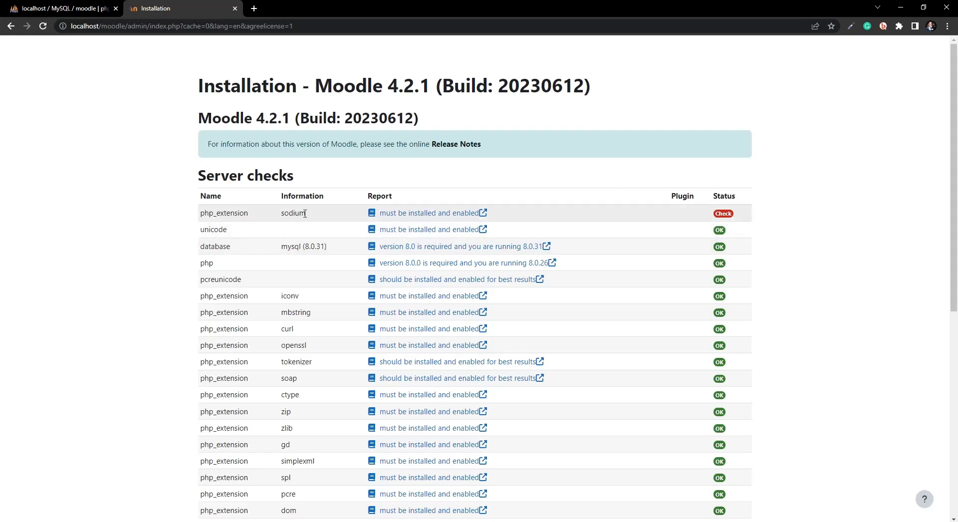
left_click_drag(307, 214, 279, 220)
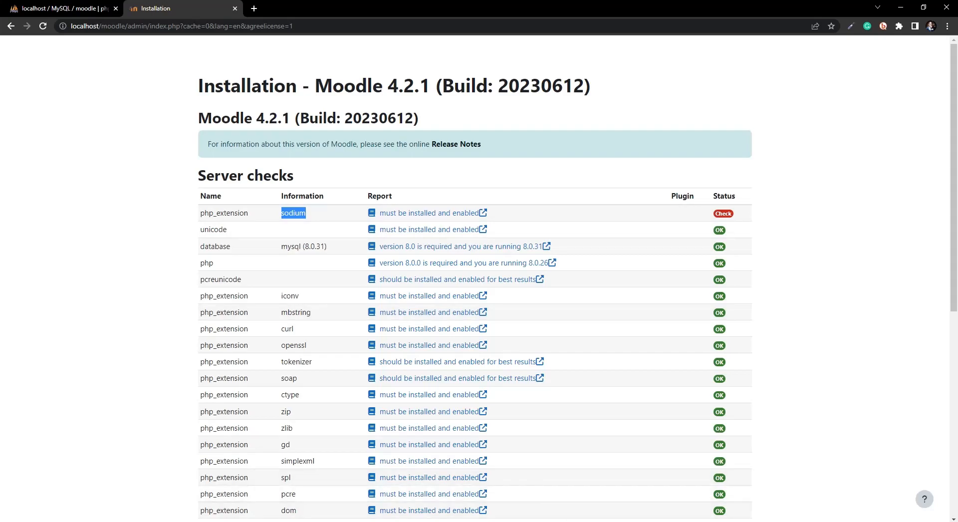
left_click(509, 521)
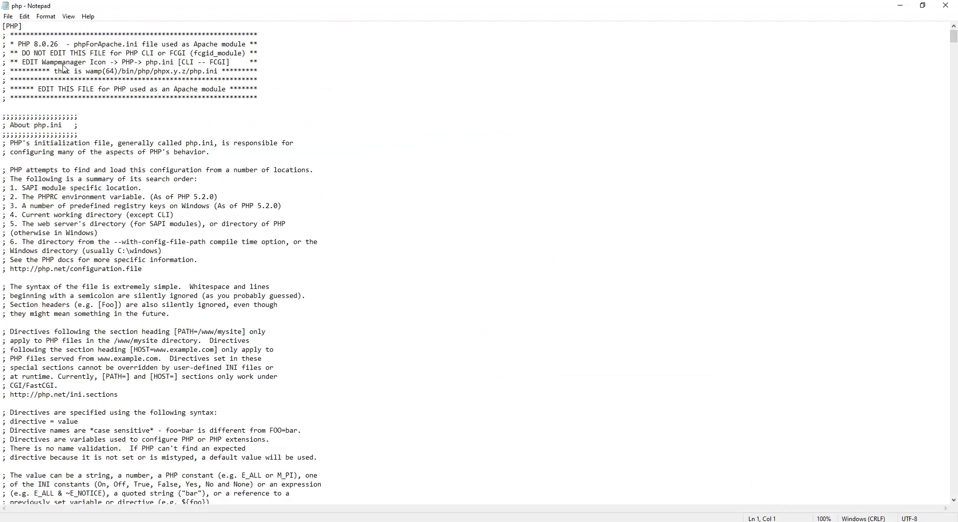
left_click(124, 201)
key("ctrl+f")
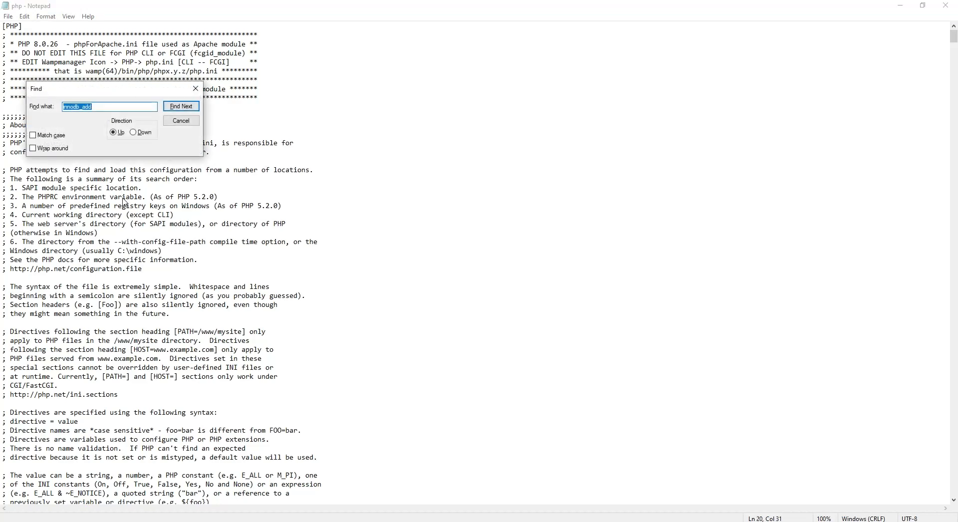
left_click(120, 107)
left_click_drag(93, 107, 62, 107)
type("sodium")
left_click(133, 135)
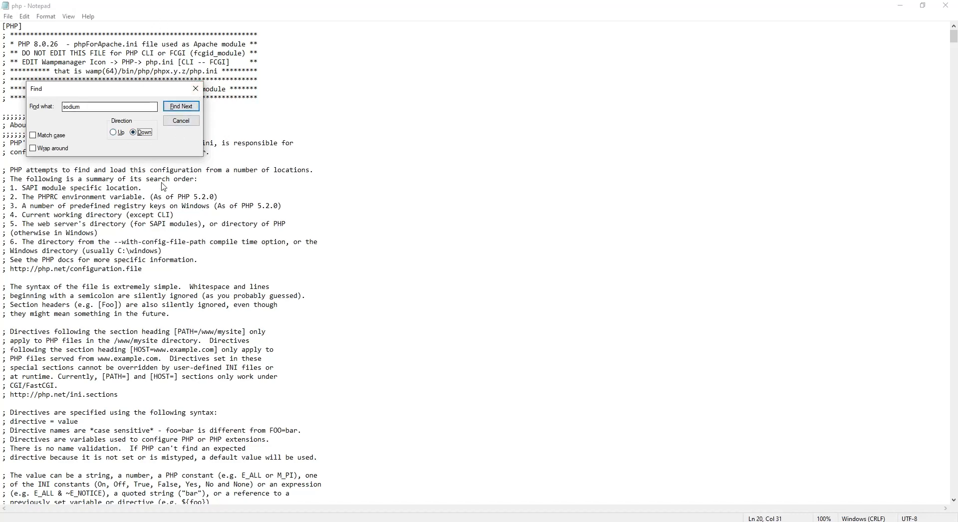
Step: Remove the ';' so the line reads extension=sodium, then go back to Moodle
left_click(181, 109)
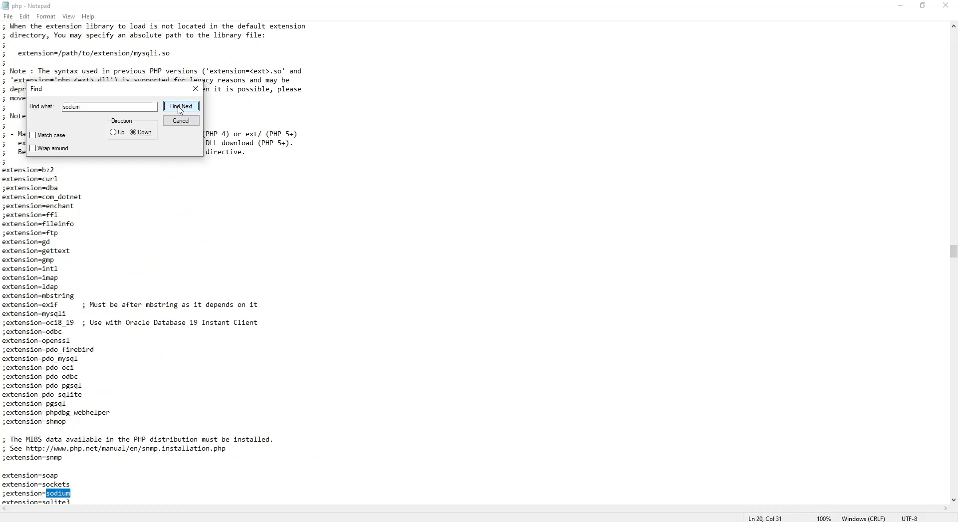
scroll(142, 362, "down", 2)
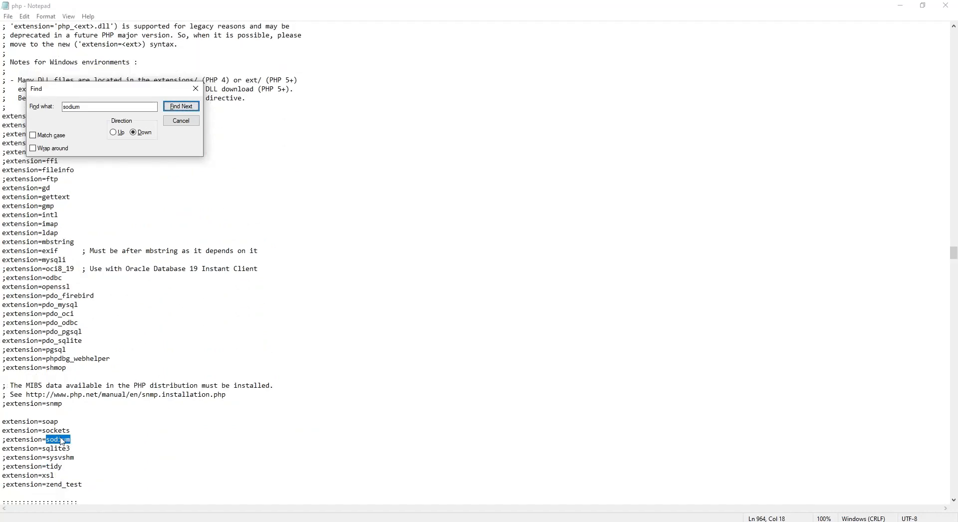
left_click(5, 439)
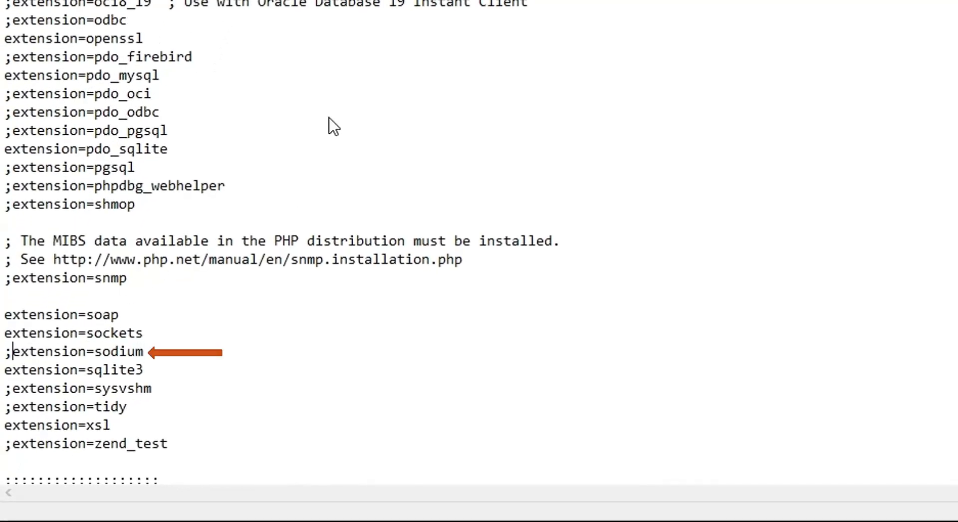
key("BackSpace")
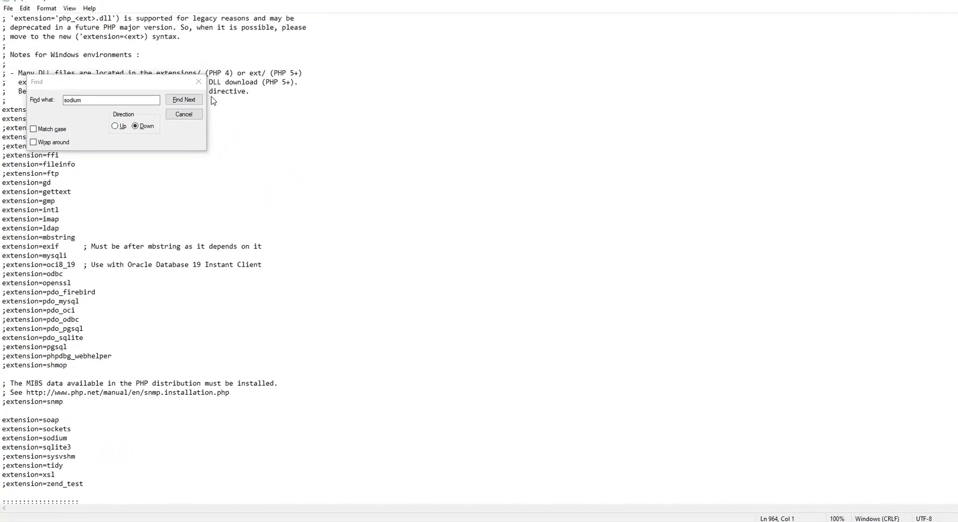
left_click(184, 114)
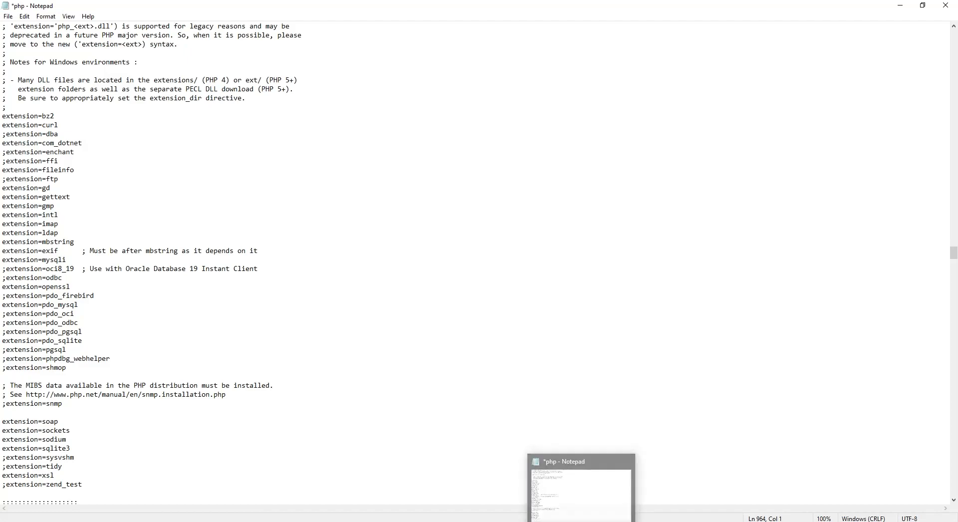
left_click(213, 521)
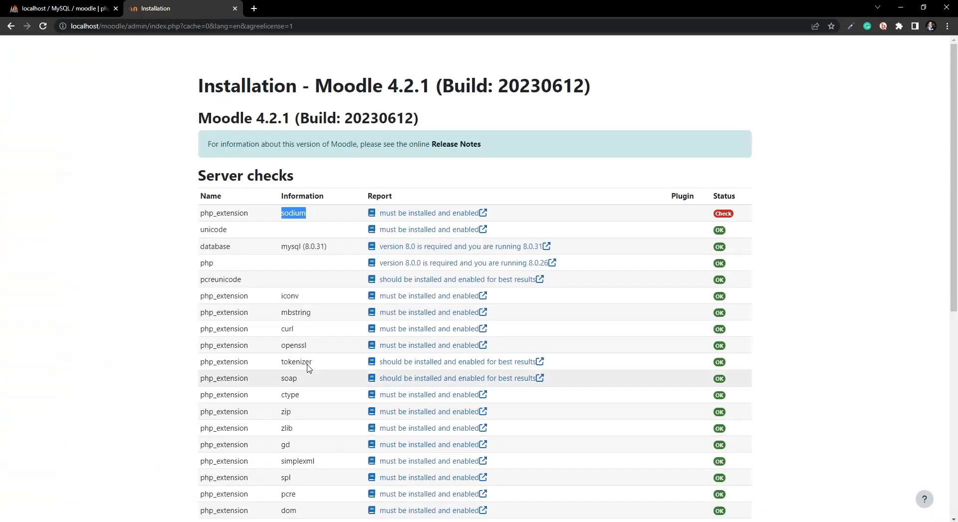
Step: Copy max_input_vars from Moodle and search upward to locate it in php.ini
scroll(306, 368, "down", 7)
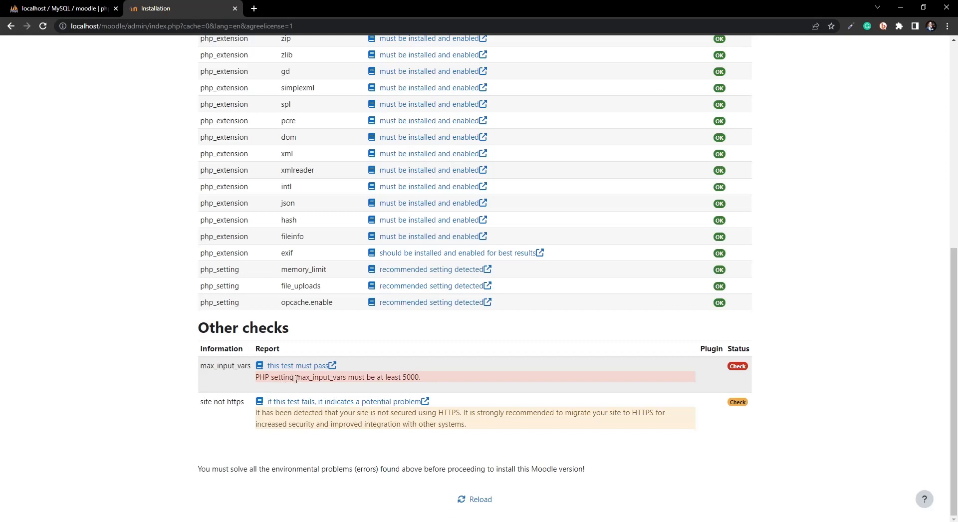
left_click_drag(309, 378, 347, 382)
key("ctrl+c")
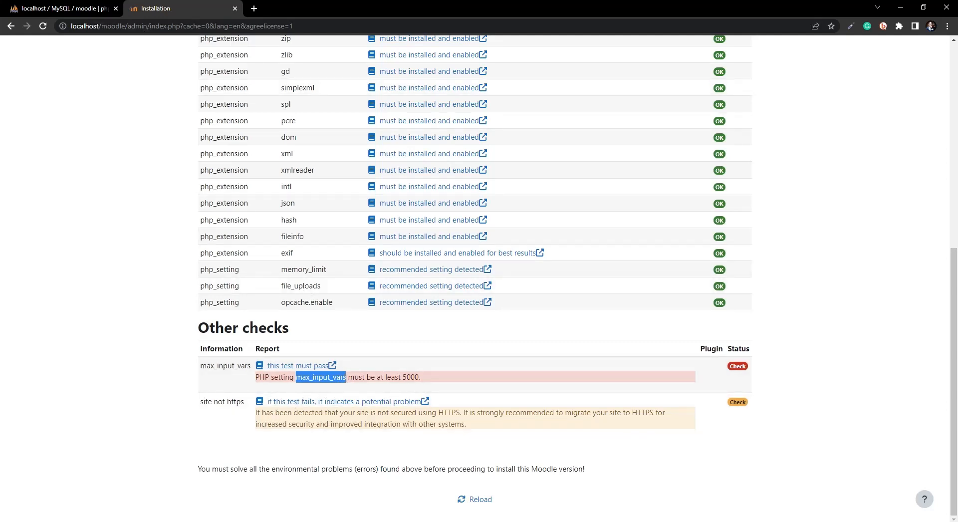
key("alt+Tab")
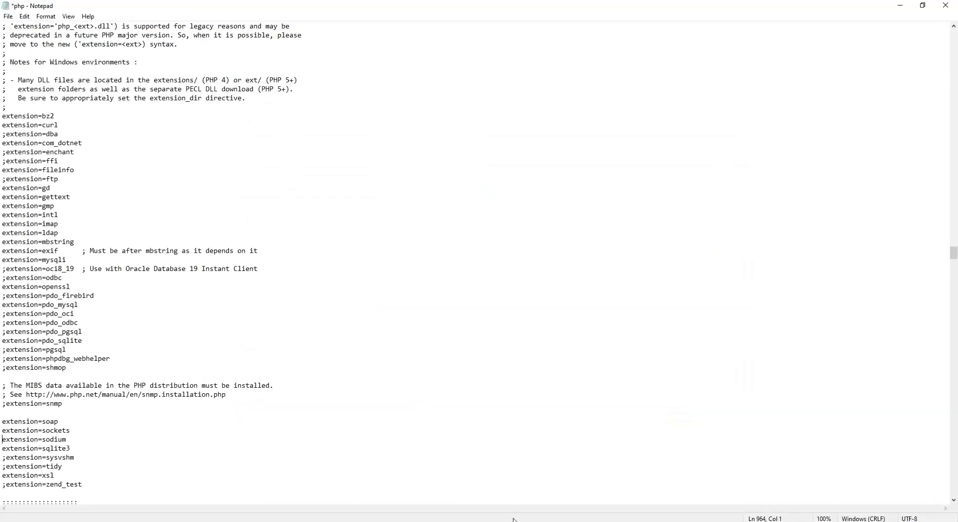
left_click(106, 333)
key("ctrl+f")
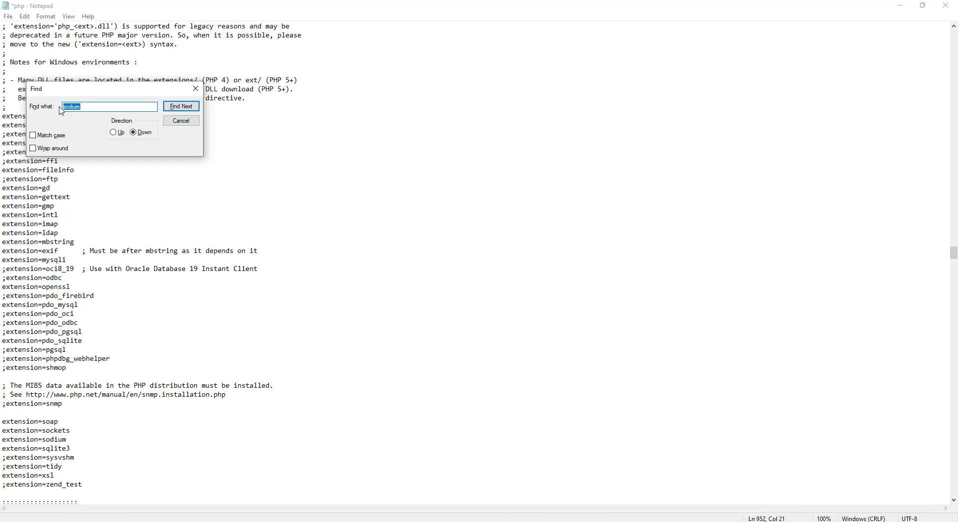
key("ctrl+v")
left_click(189, 111)
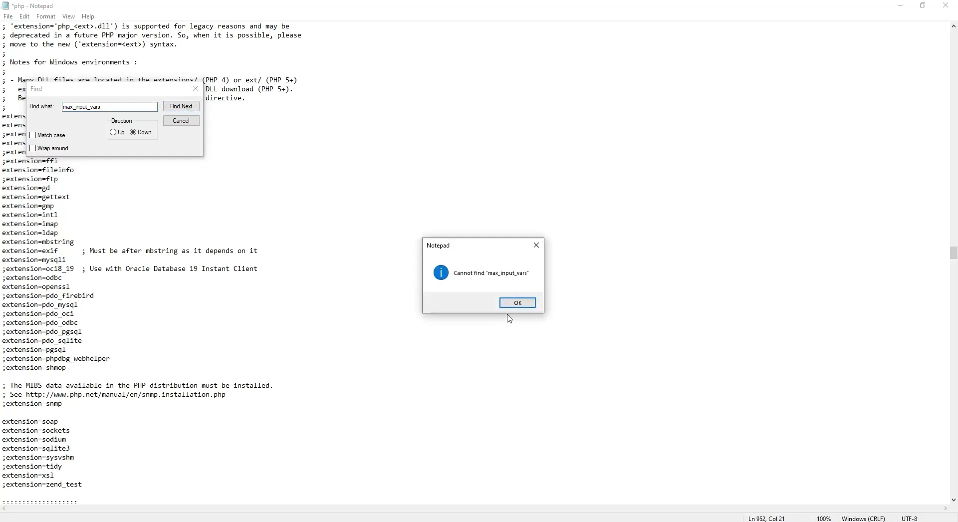
left_click(517, 303)
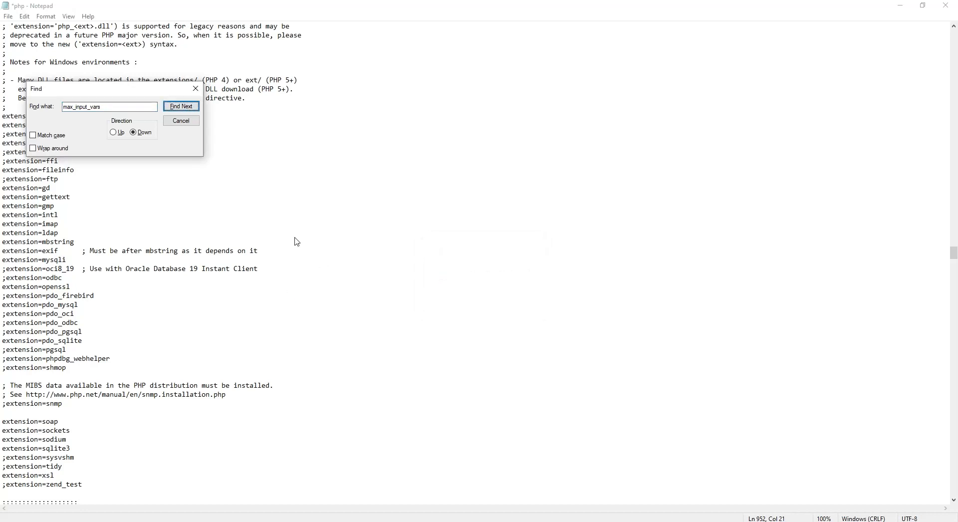
left_click(118, 134)
left_click(181, 106)
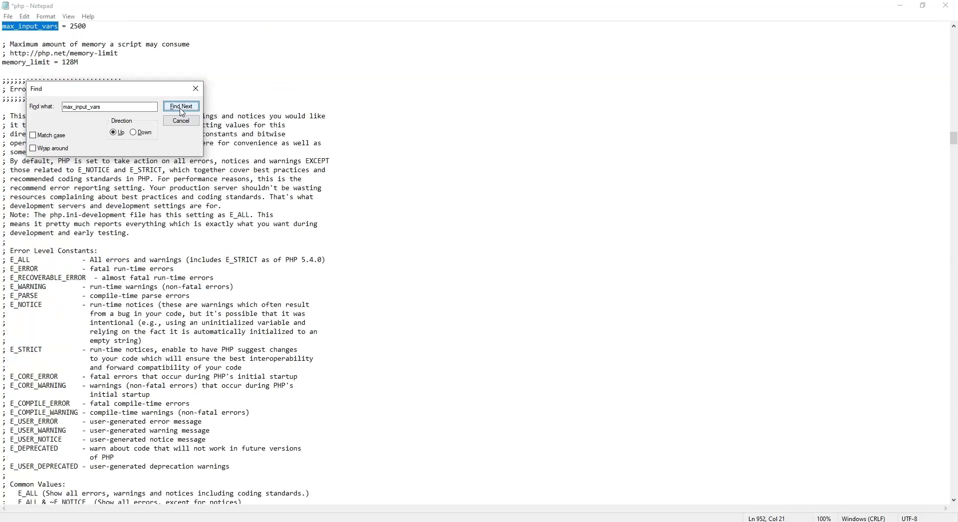
scroll(79, 59, "up", 1)
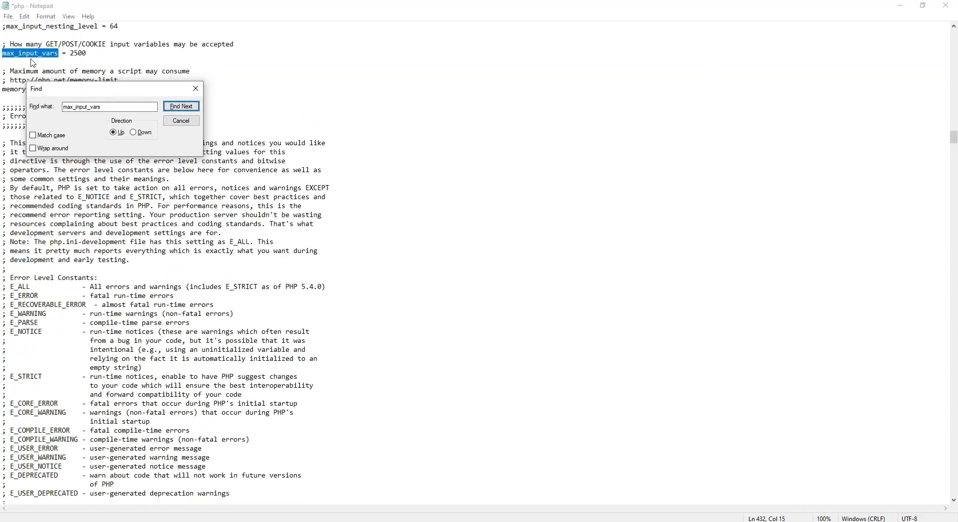
left_click(14, 62)
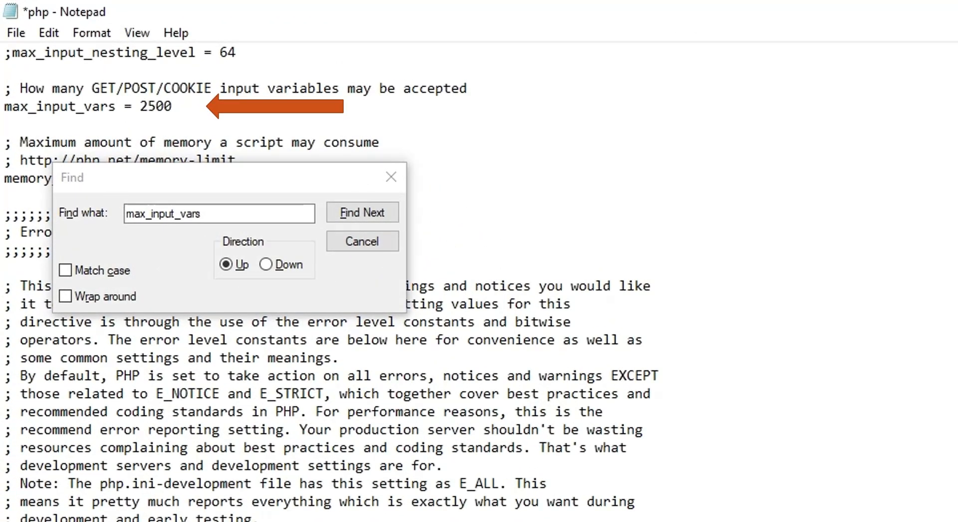
Step: Change max_input_vars from 2500 to 6000, save php.ini and close Notepad
left_click(214, 520)
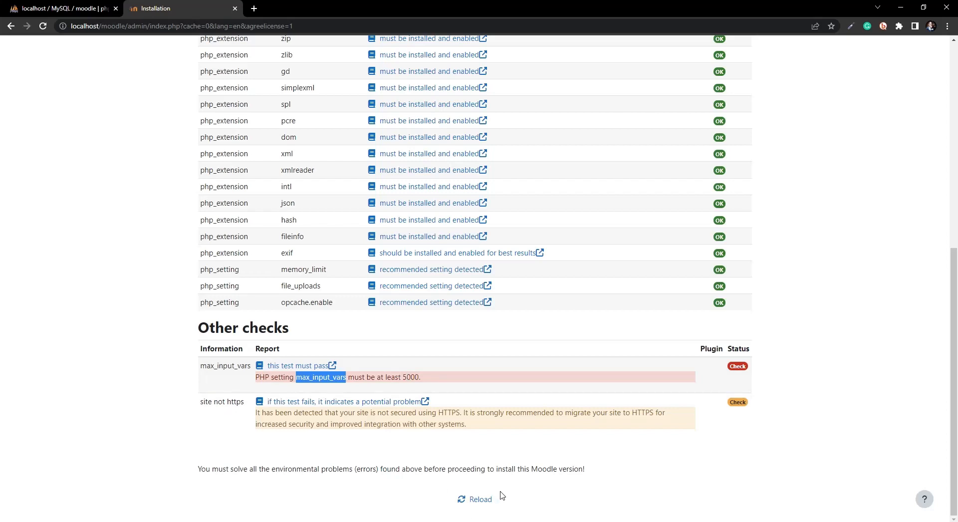
key("alt+Tab")
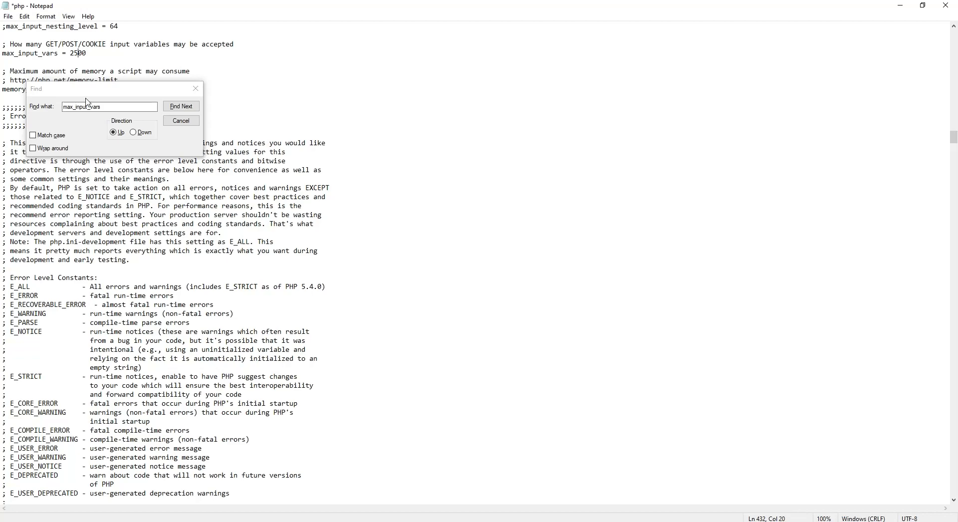
key("BackSpace")
key("BackSpace")
left_click(199, 93)
left_click(198, 92)
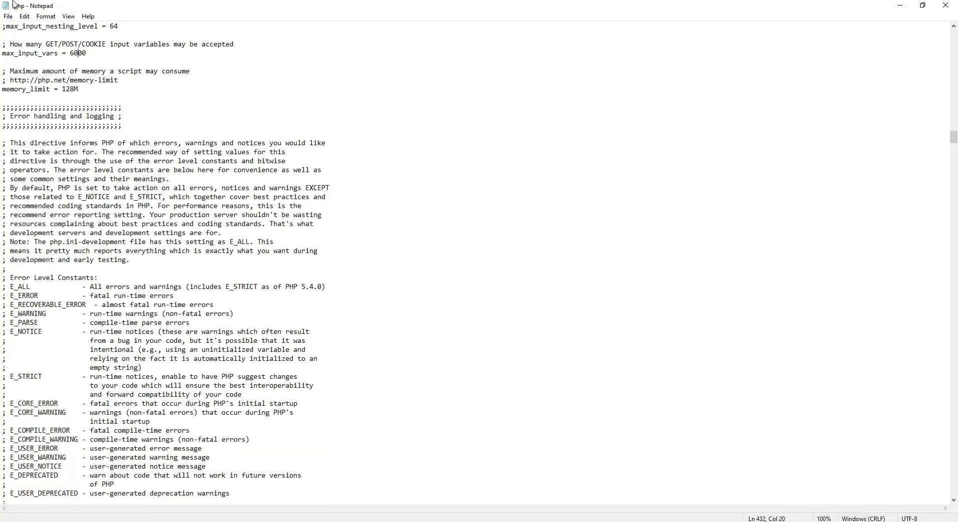
left_click(8, 16)
left_click(30, 65)
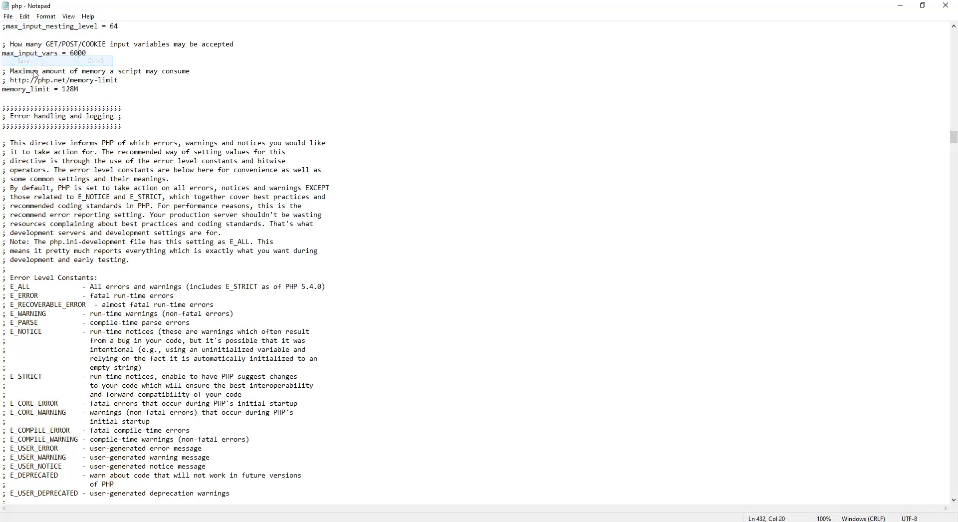
left_click(946, 4)
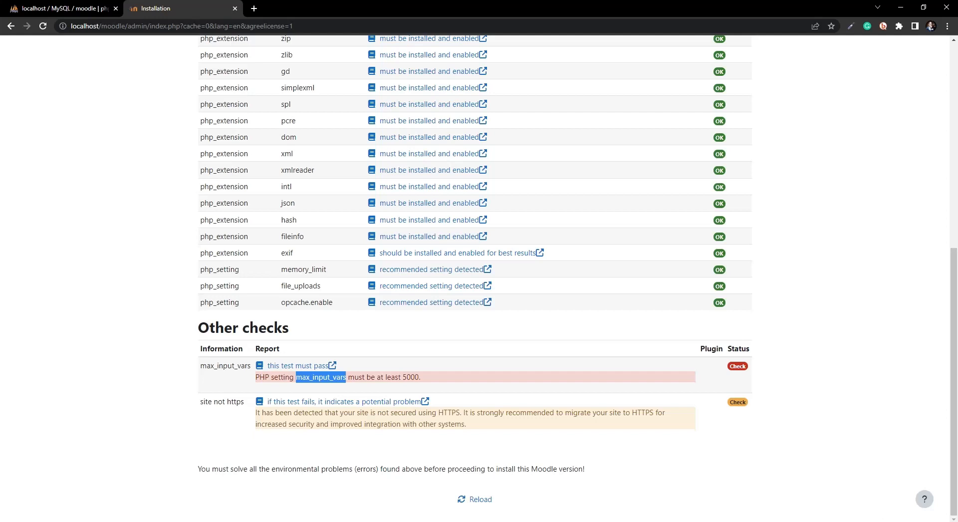
Step: Restart WampServer using Stop All Services followed by Start All Services
left_click(847, 521)
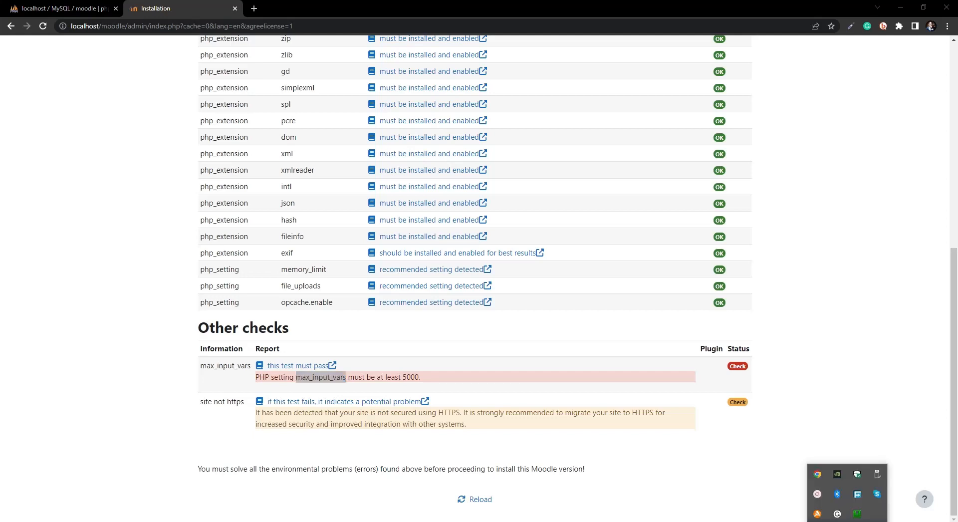
left_click(857, 516)
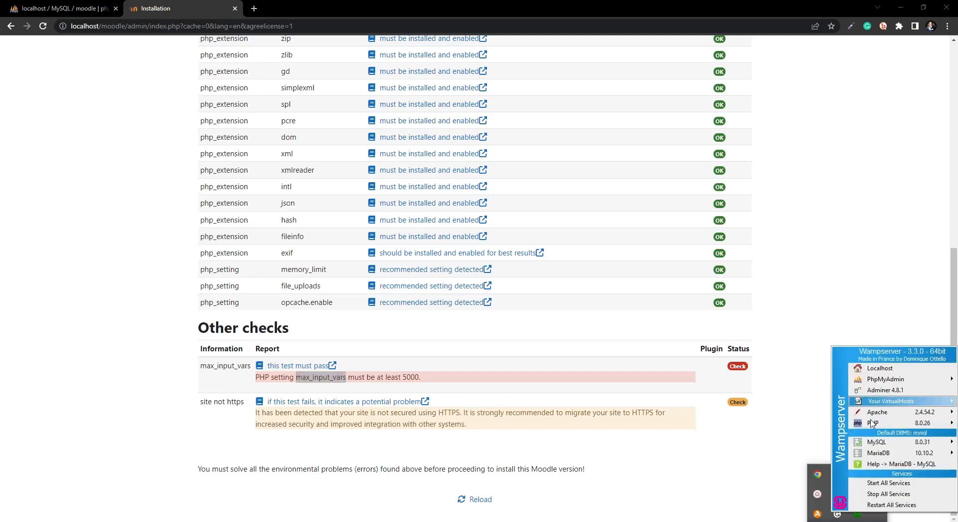
left_click(877, 495)
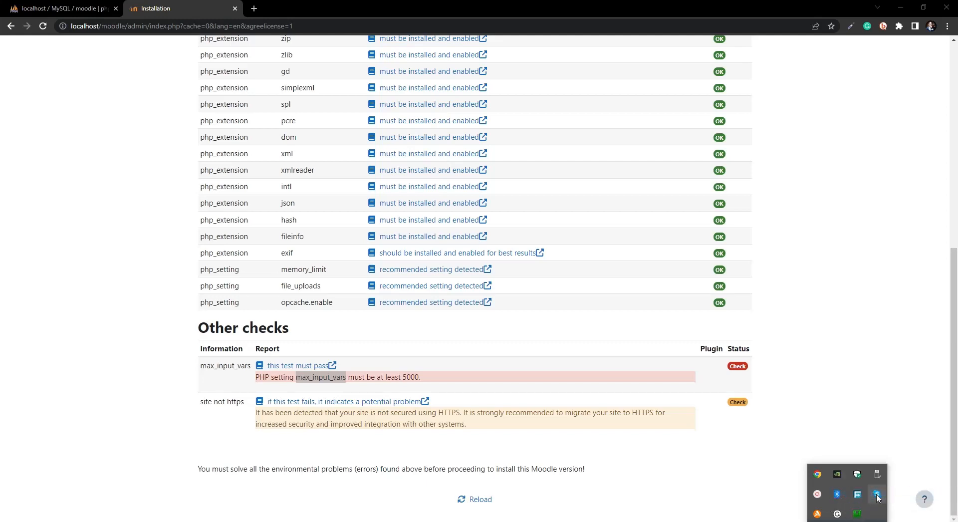
left_click(853, 518)
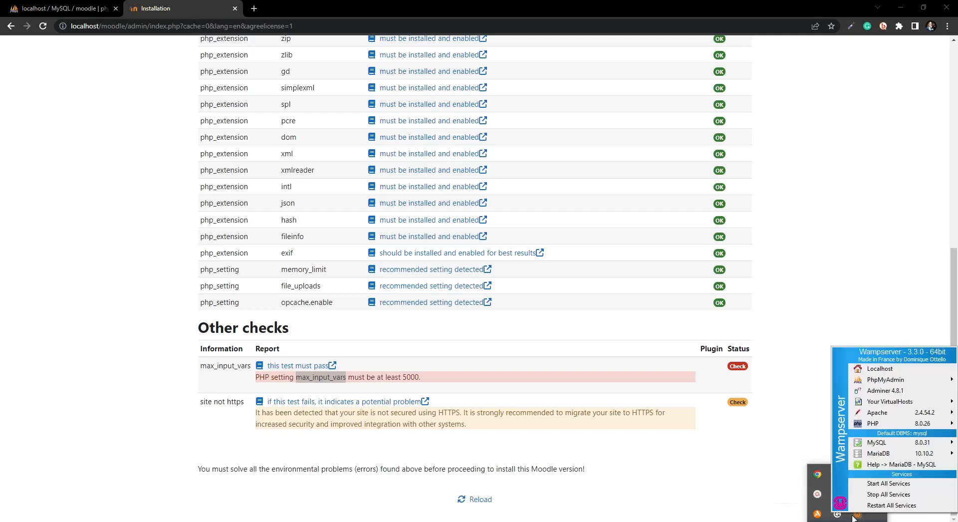
left_click(886, 485)
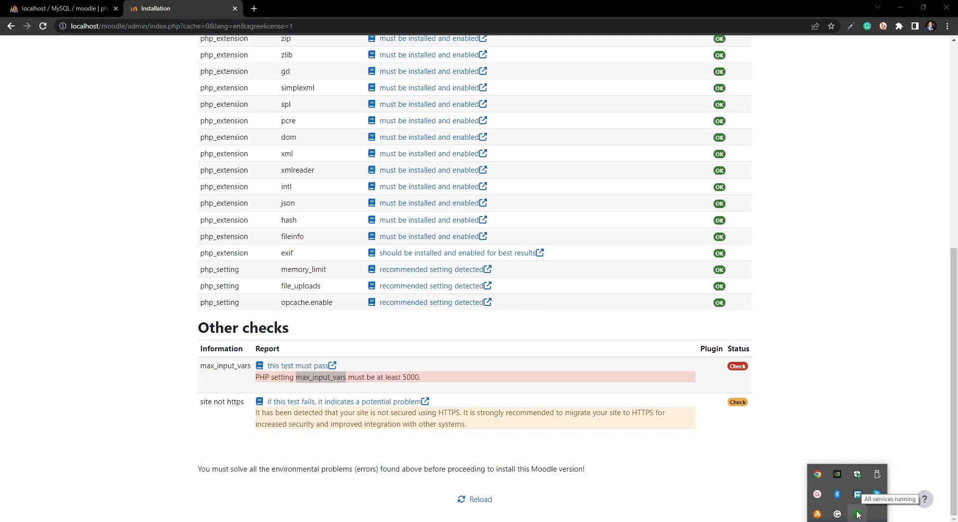
left_click(857, 517)
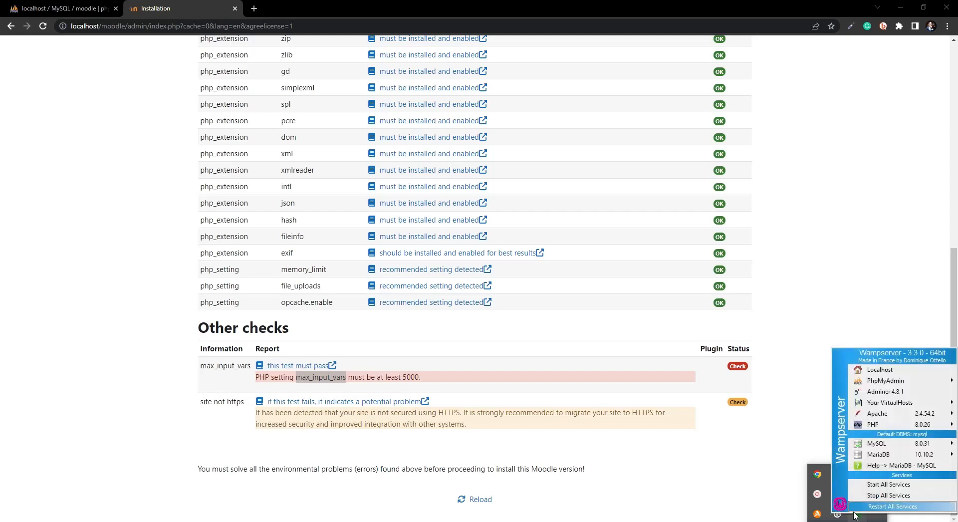
left_click(857, 516)
left_click(858, 517)
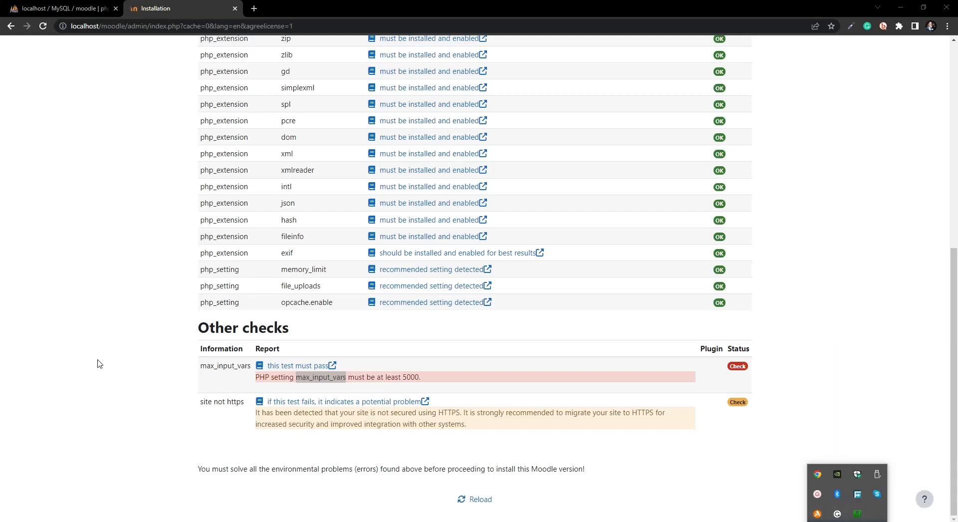
left_click(84, 321)
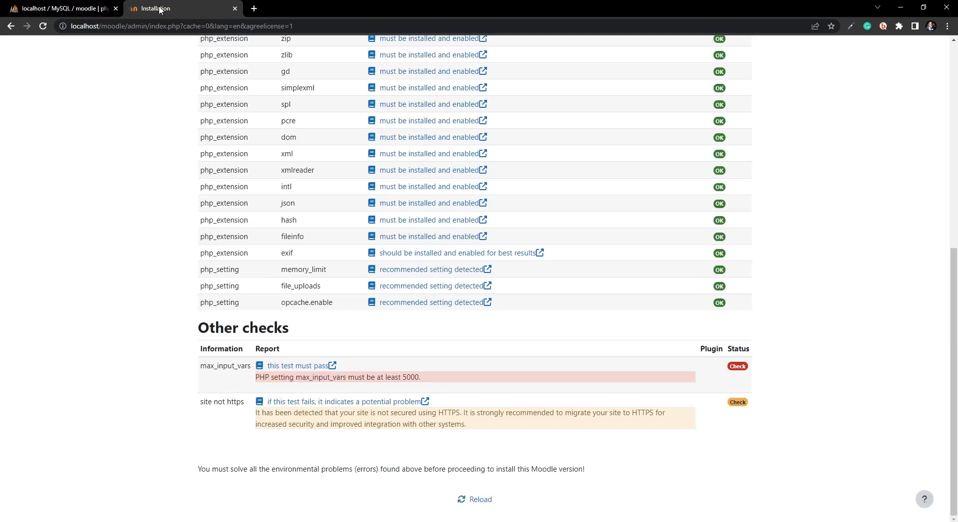
Step: Reload the Moodle installer and confirm the server checks now meet all minimum requirements
left_click(43, 26)
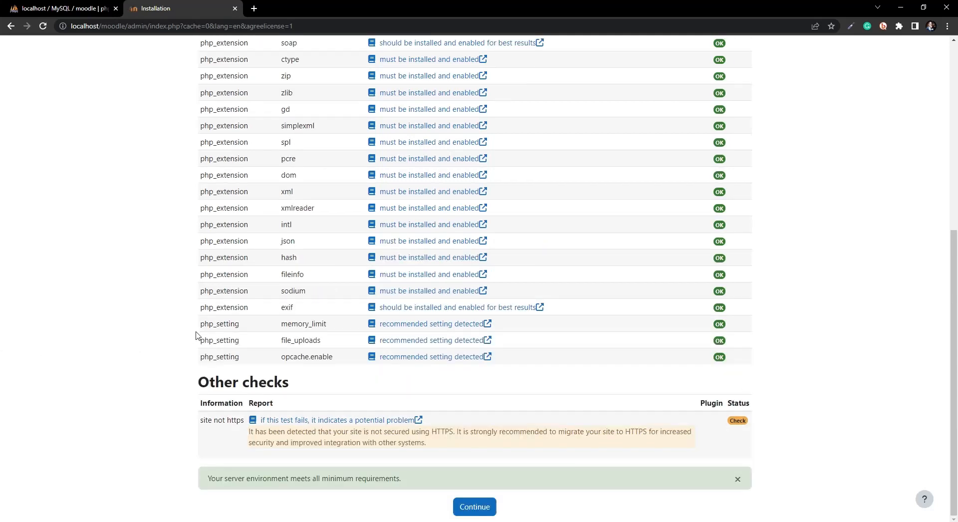
scroll(399, 239, "up", 1)
scroll(399, 239, "up", 4)
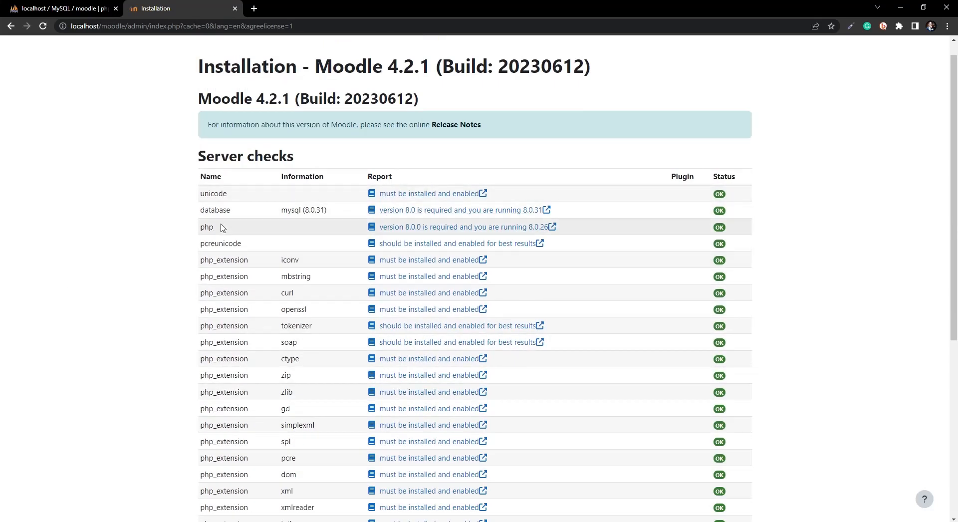
scroll(269, 310, "down", 5)
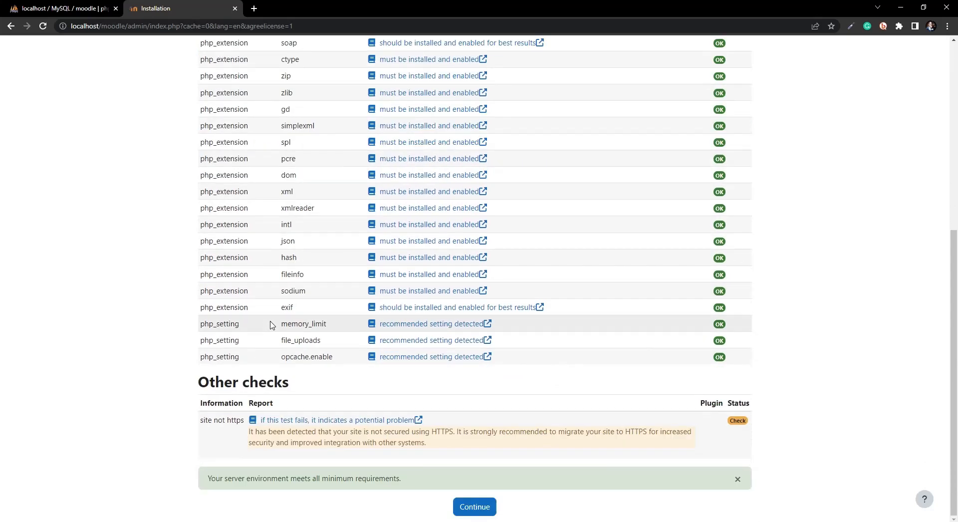
scroll(298, 227, "up", 5)
scroll(374, 344, "down", 5)
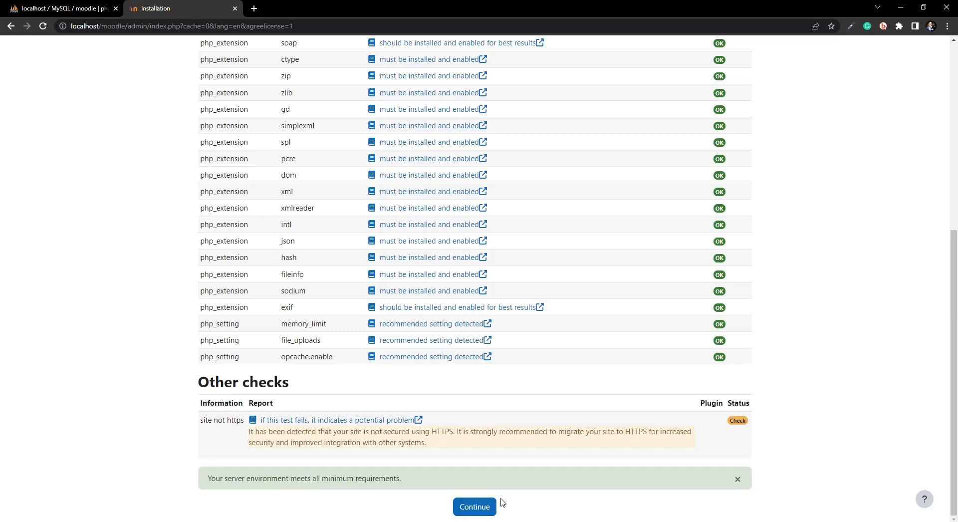
Step: Continue past the server checks, let every plugin install with Success, then continue to admin setup
left_click(483, 507)
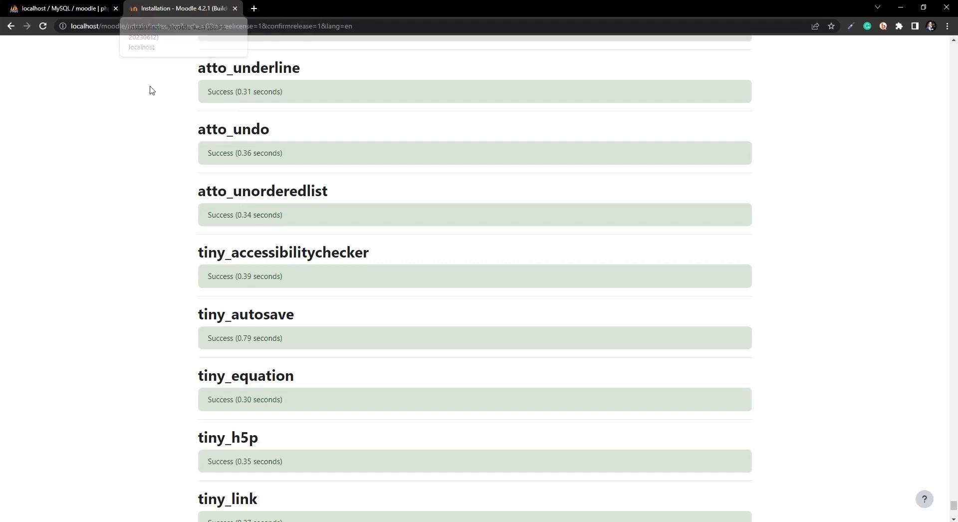
scroll(180, 306, "down", 6)
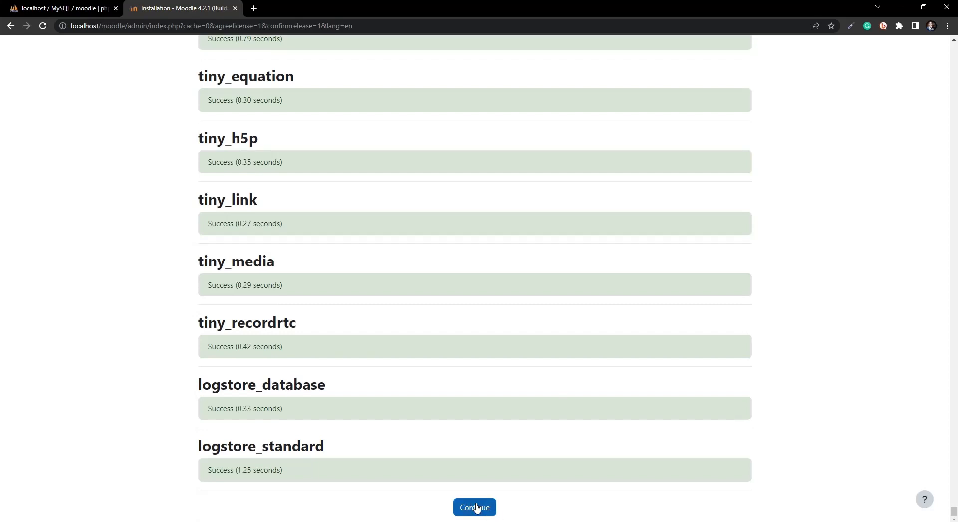
left_click(488, 508)
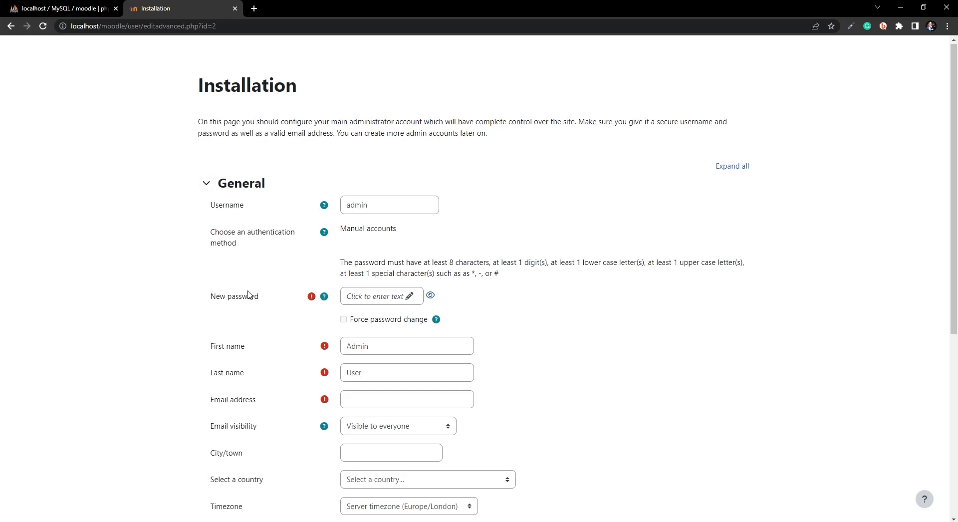
Step: Keep the administrator username as admin, retyping it after an accidental edit
scroll(223, 257, "down", 4)
scroll(229, 287, "up", 4)
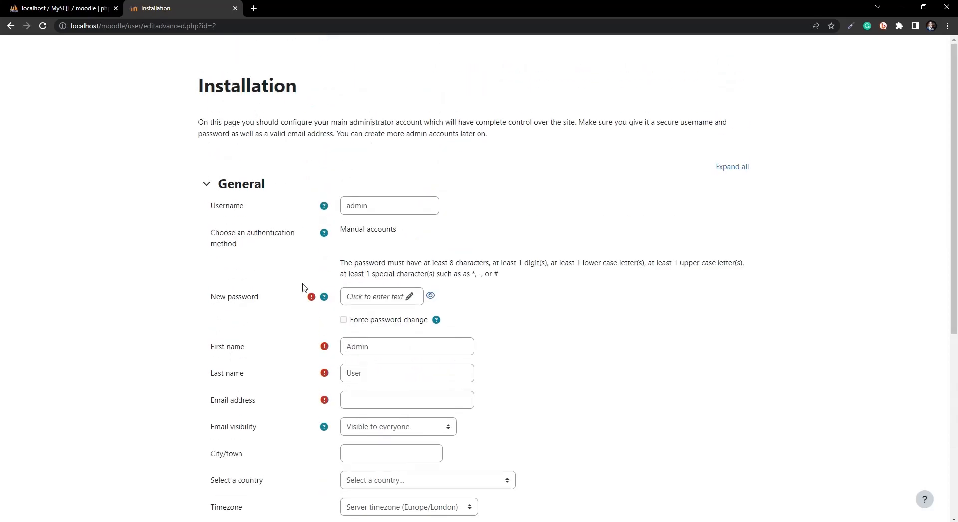
double_click(372, 205)
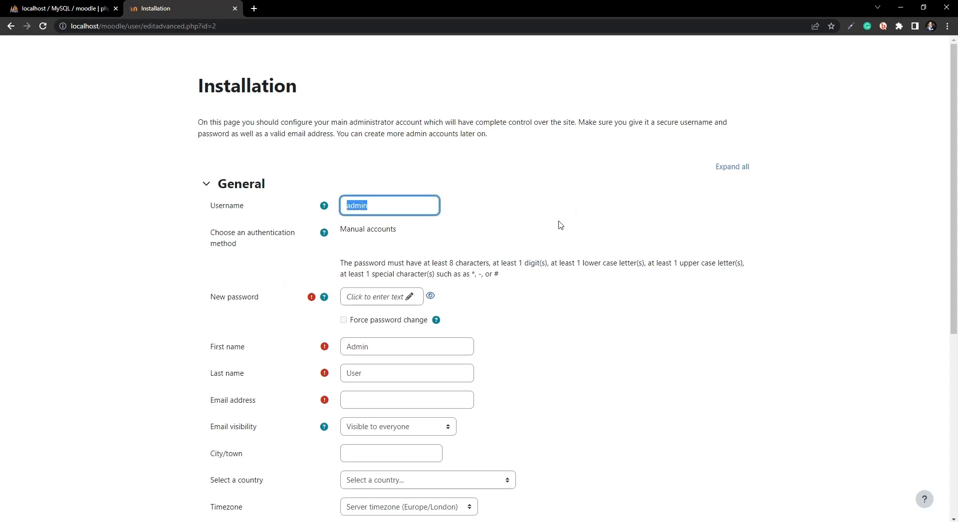
left_click(268, 211)
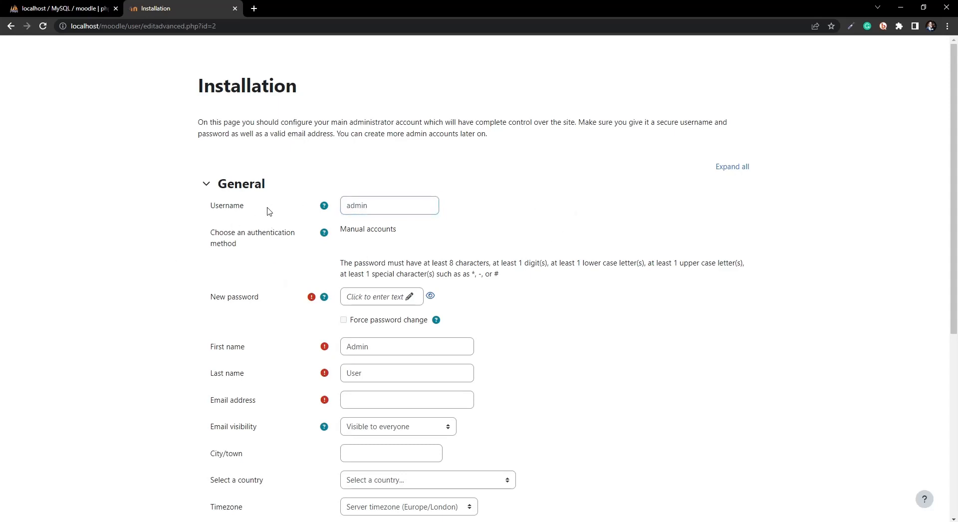
double_click(367, 209)
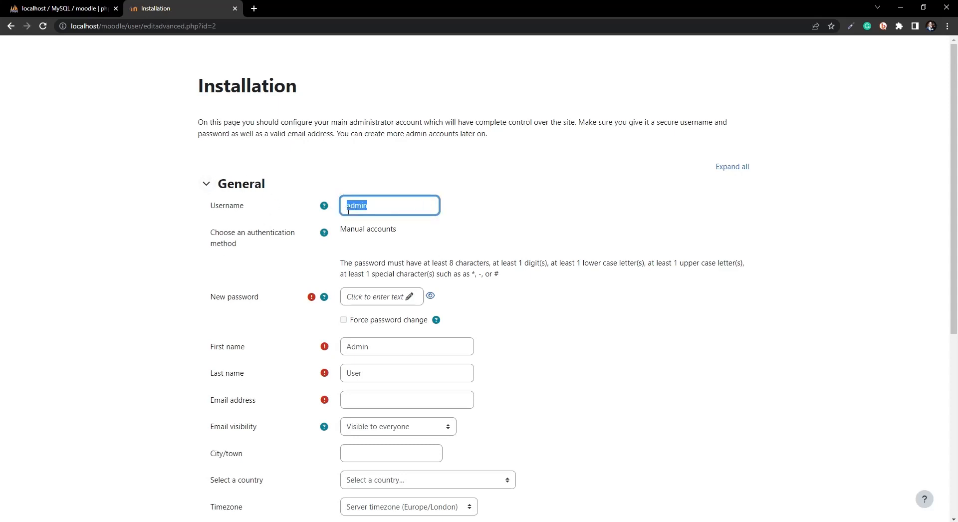
left_click(378, 205)
left_click_drag(378, 206, 346, 200)
type("paul")
left_click_drag(364, 205, 339, 209)
key("BackSpace")
type("admin")
Step: Paste in a new password for the administrator account
left_click(406, 300)
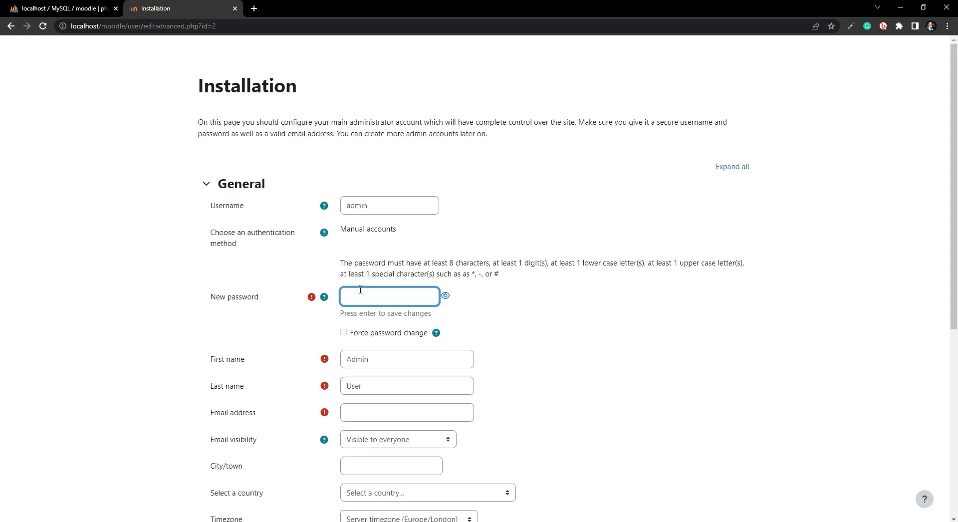
key("ctrl+v")
left_click_drag(399, 299, 353, 294)
left_click(384, 300)
Step: Replace the default first name Admin with the administrator's first name and enter the last name
left_click(377, 364)
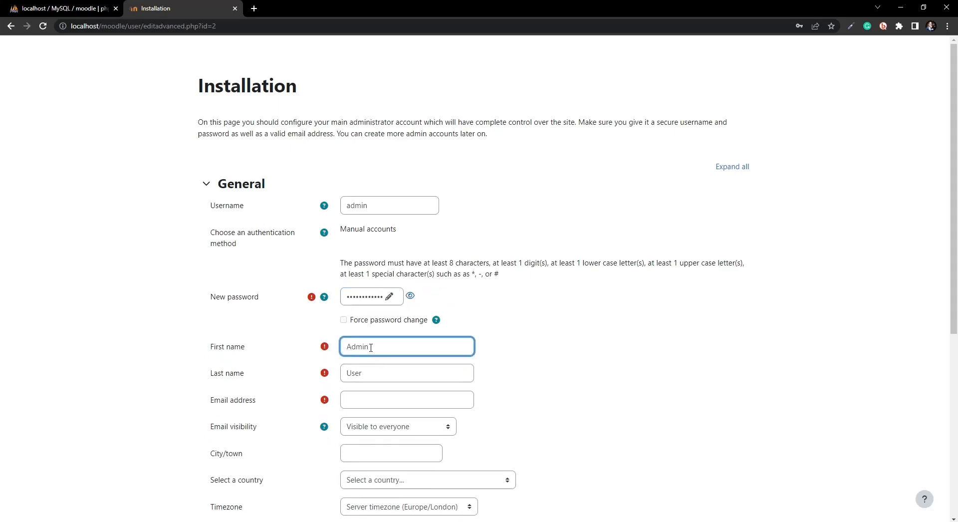
left_click_drag(371, 348, 308, 355)
type("Chigozie")
key("Tab")
type("O")
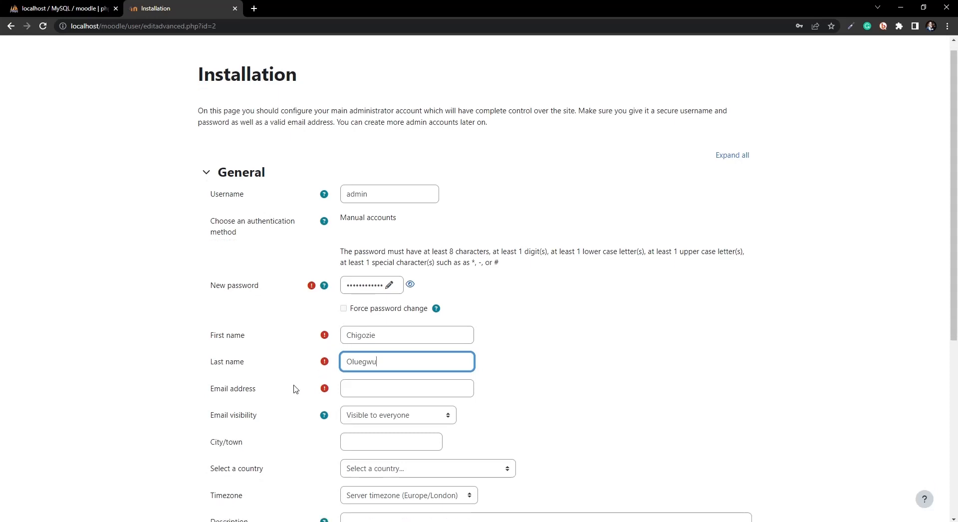
Step: Fill in the admin's e-mail address and city (Jos)
scroll(309, 372, "down", 2)
left_click(369, 301)
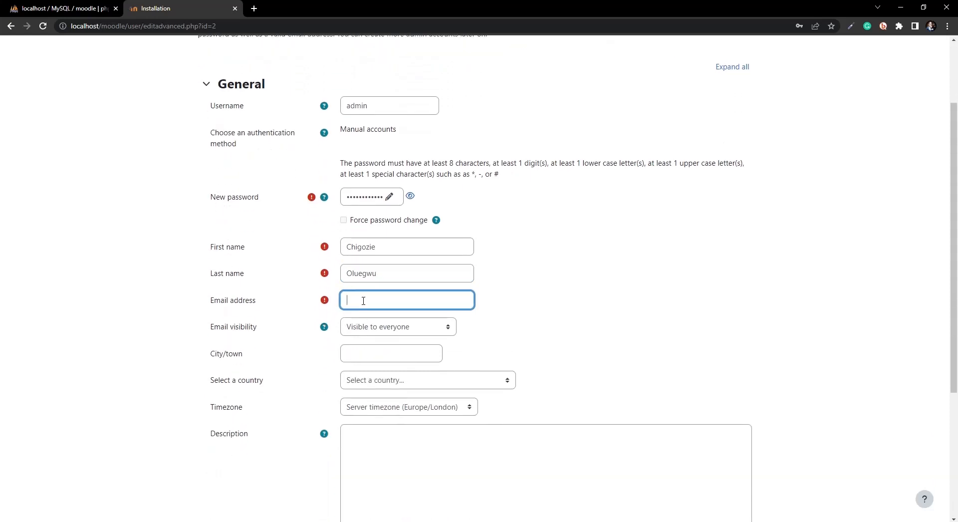
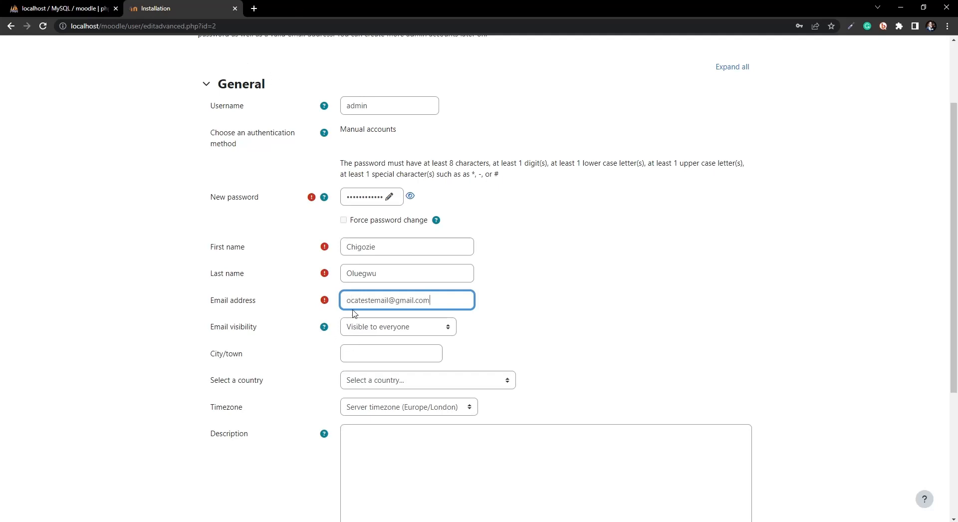
scroll(590, 327, "down", 3)
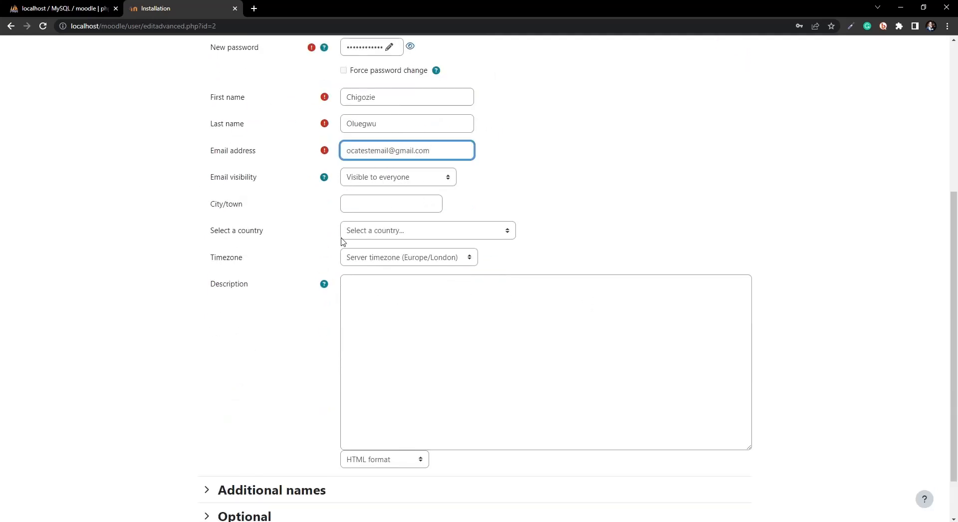
left_click(393, 209)
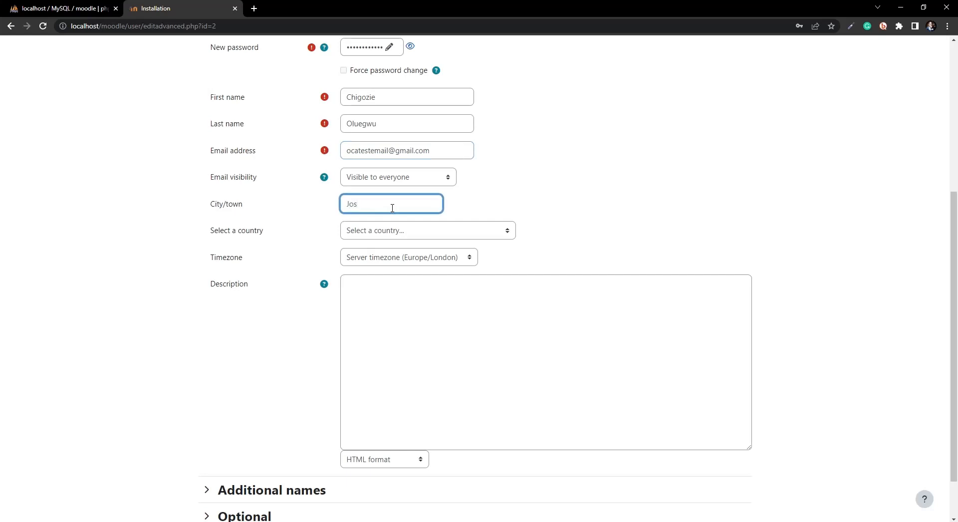
Step: Set country to Nigeria and timezone to Africa/Lagos, then update the profile
left_click(409, 234)
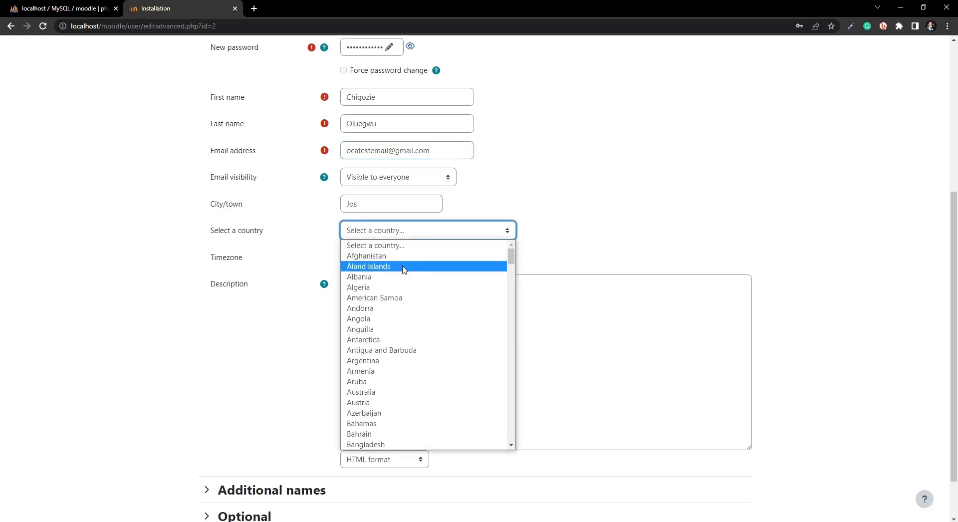
type("Nigeria")
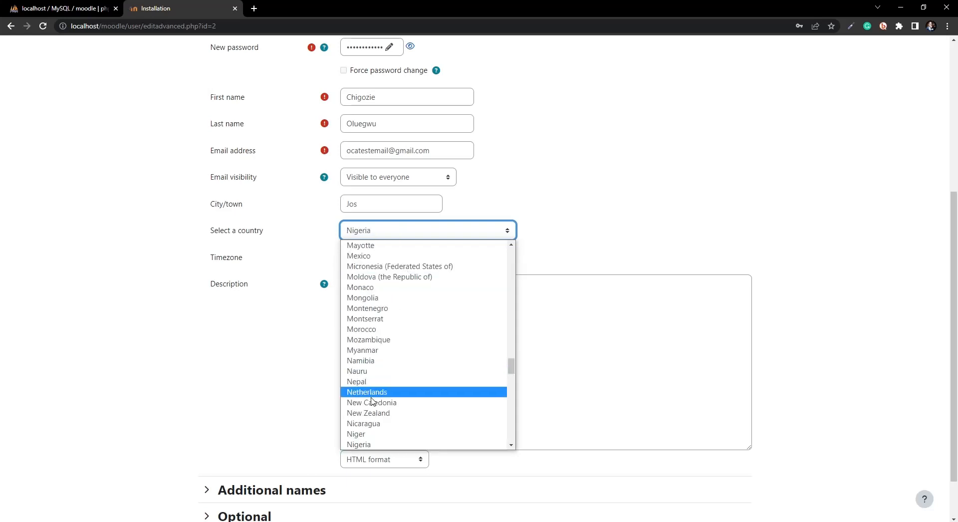
left_click(358, 444)
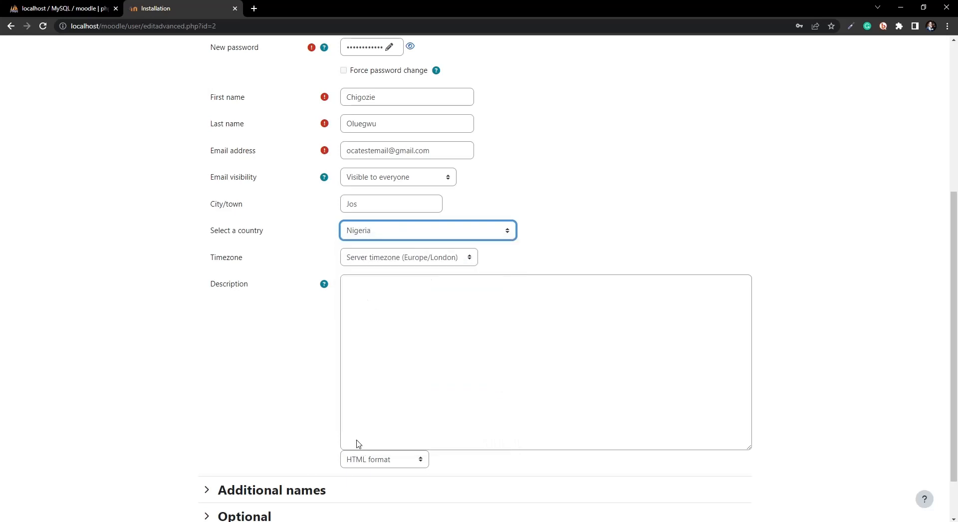
left_click(400, 259)
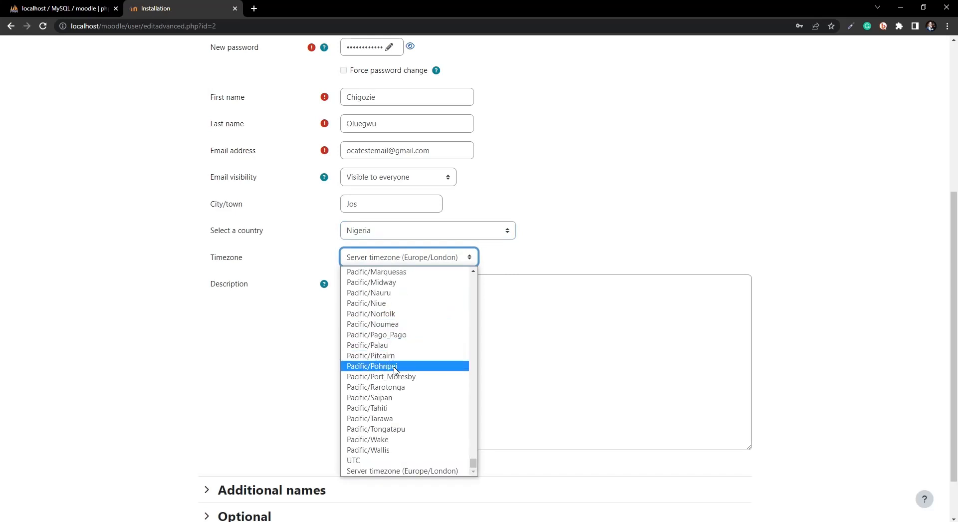
scroll(395, 370, "up", 20)
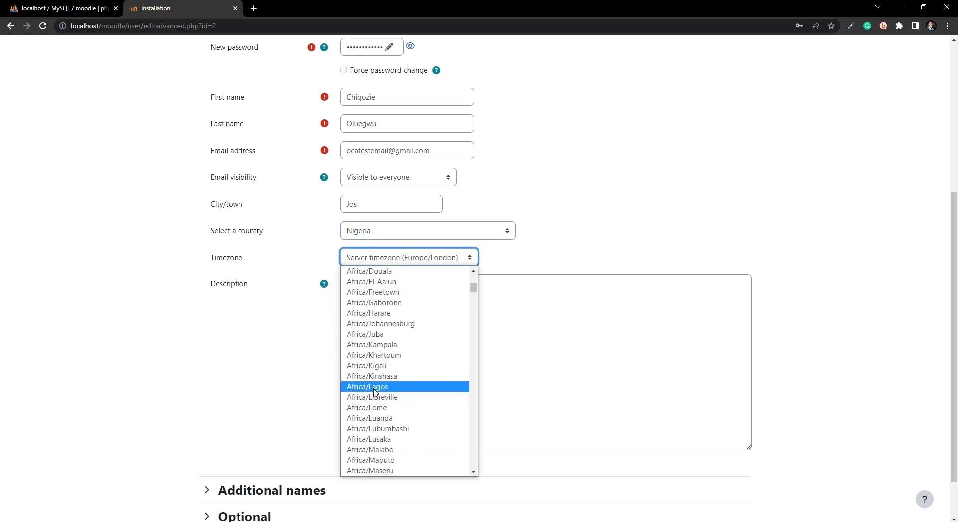
left_click(375, 389)
key("Tab")
scroll(310, 374, "down", 1)
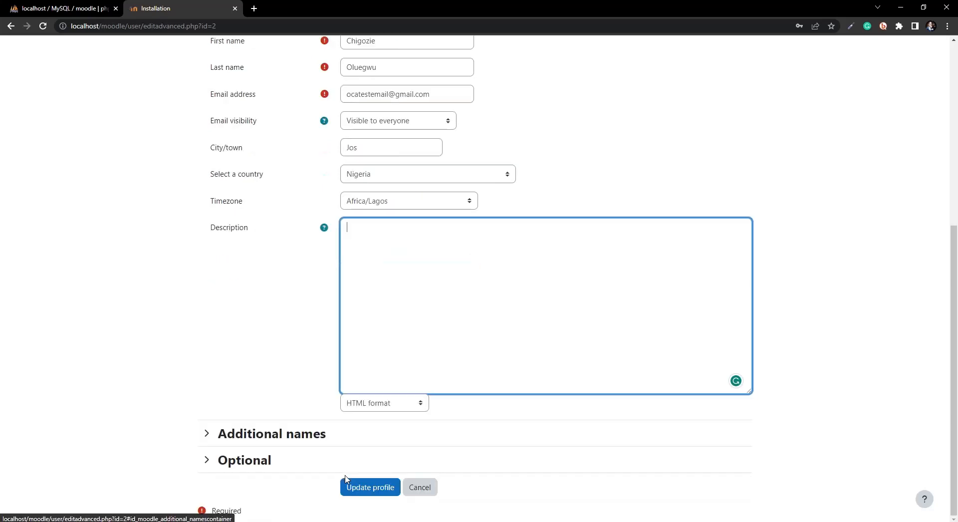
left_click(372, 488)
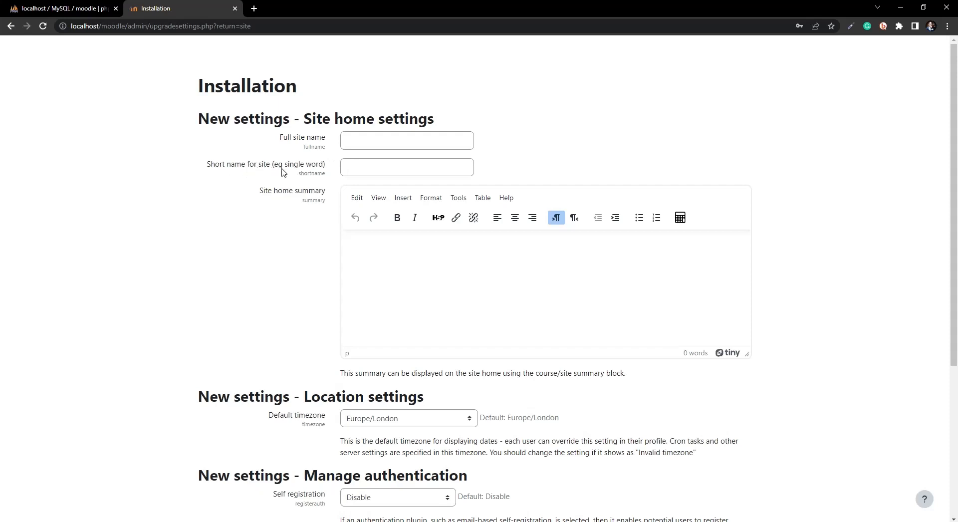
Step: Enter full site name 'Oca Web Technology Solutions' and short name 'OcaWebTech'
left_click(367, 165)
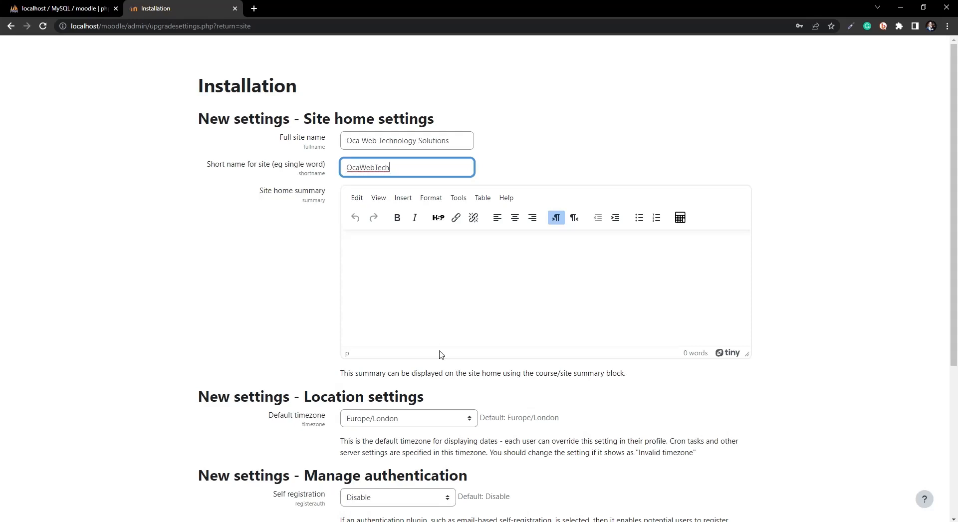
scroll(439, 353, "down", 4)
scroll(382, 245, "up", 1)
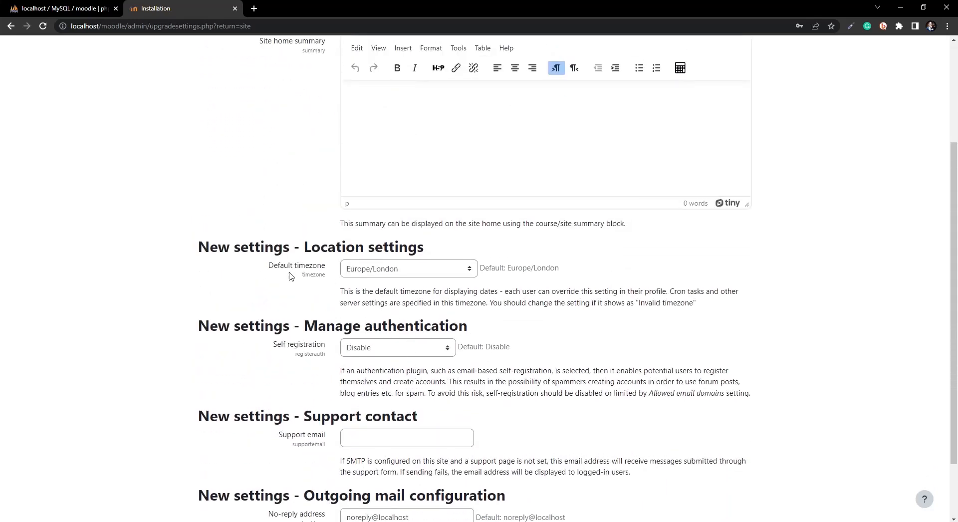
Step: Set the default timezone to Africa/Lagos and save the site settings
left_click(385, 270)
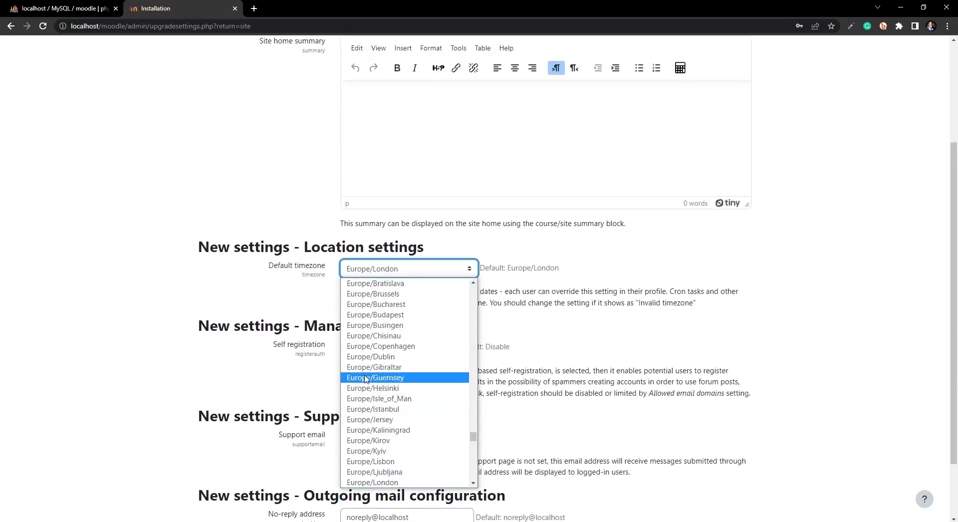
key("a")
key("a")
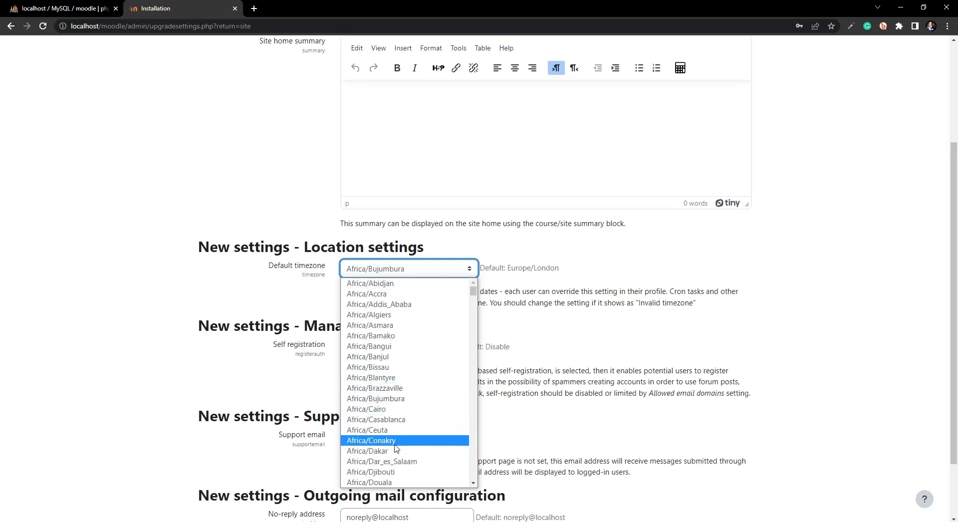
scroll(405, 452, "down", 5)
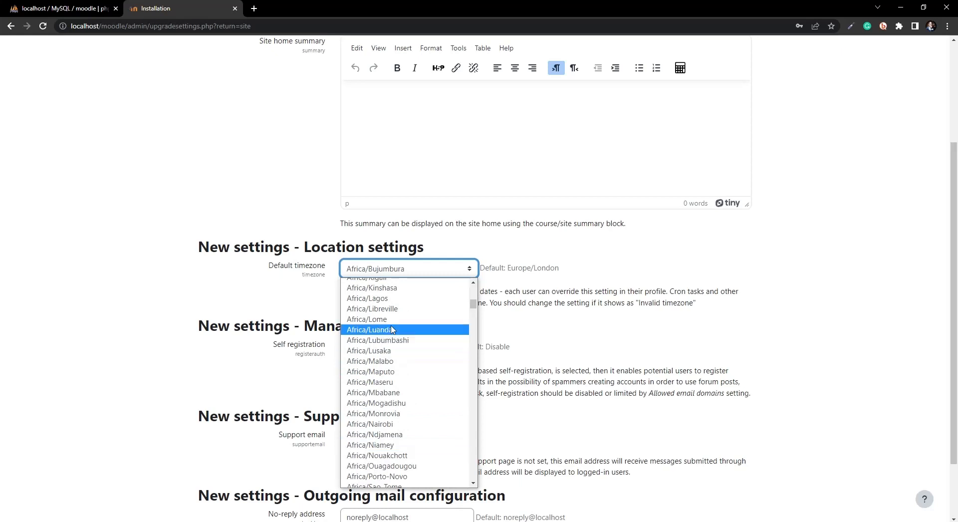
left_click(390, 299)
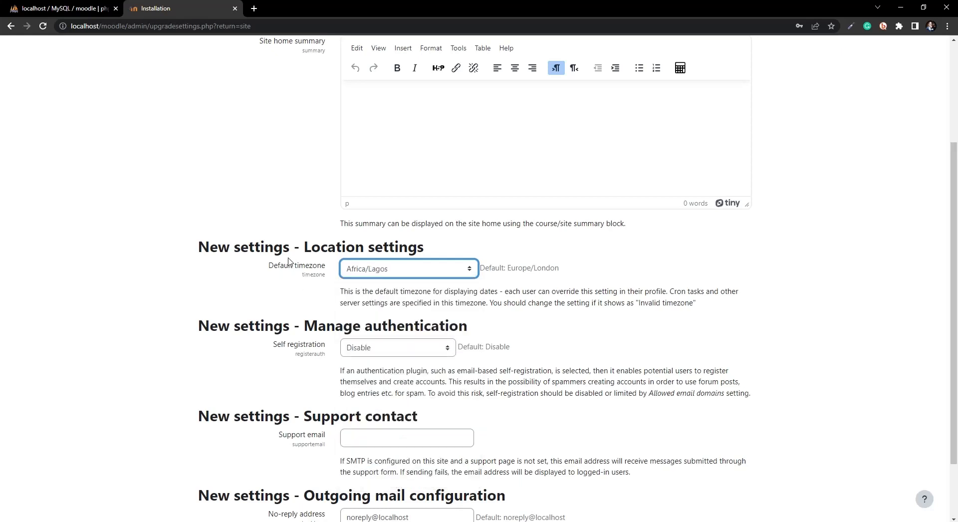
scroll(293, 303, "down", 1)
scroll(299, 299, "down", 2)
left_click(226, 507)
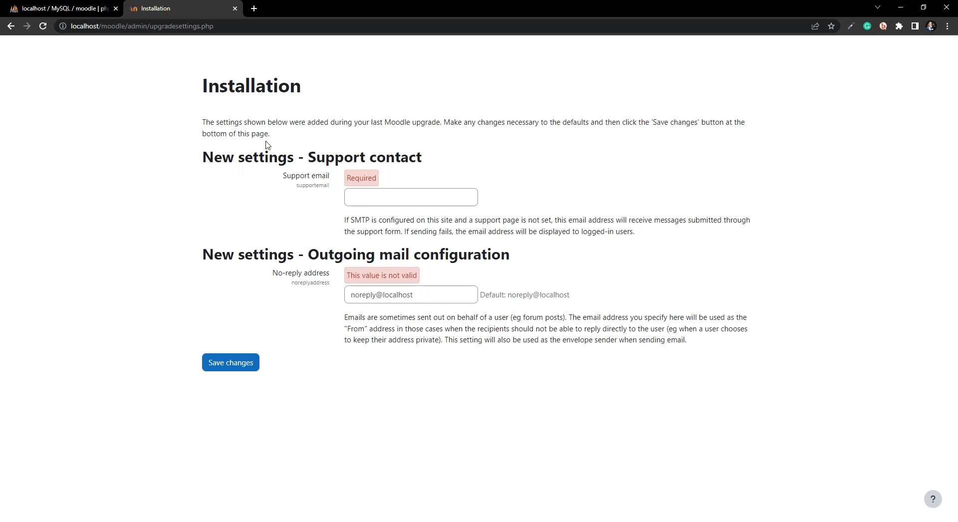
Step: Replace noreply@localhost with the admin's e-mail, enter it as support email too, and save
left_click(373, 198)
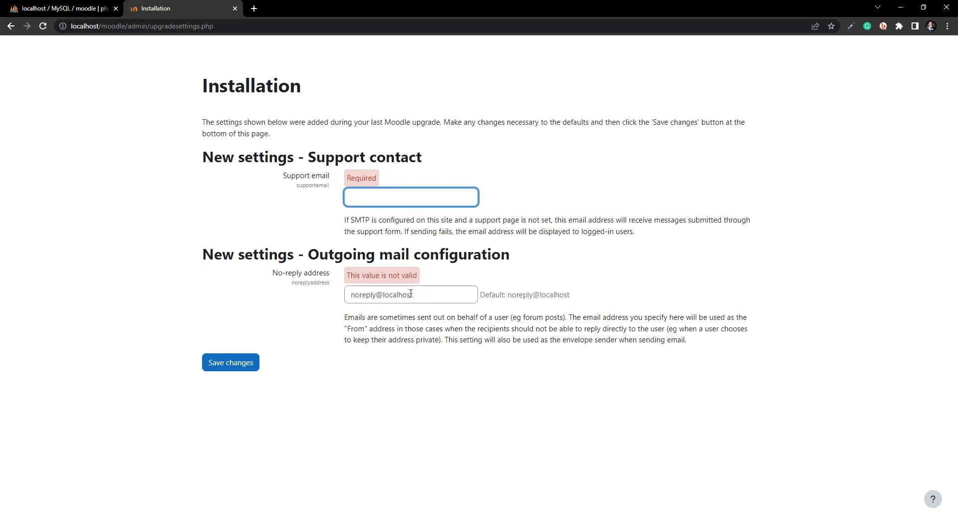
left_click_drag(419, 295, 332, 290)
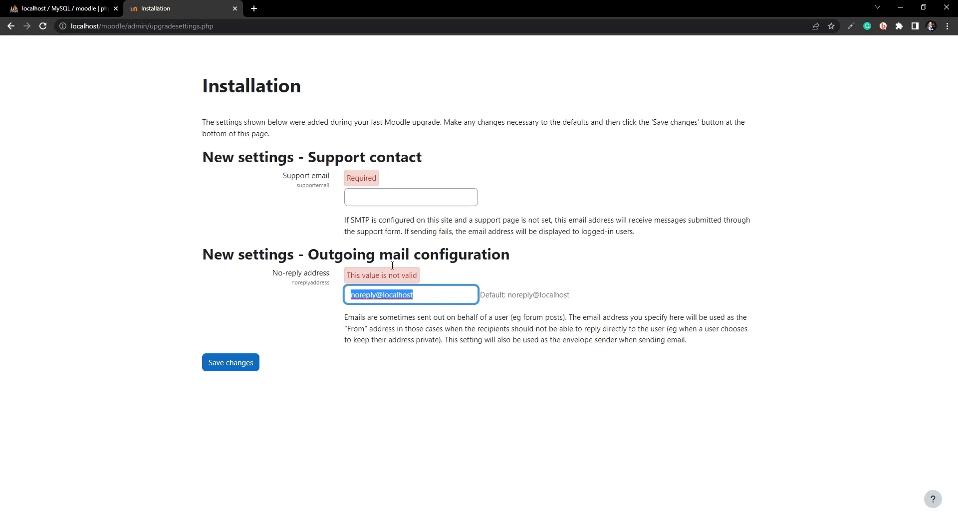
left_click(376, 198)
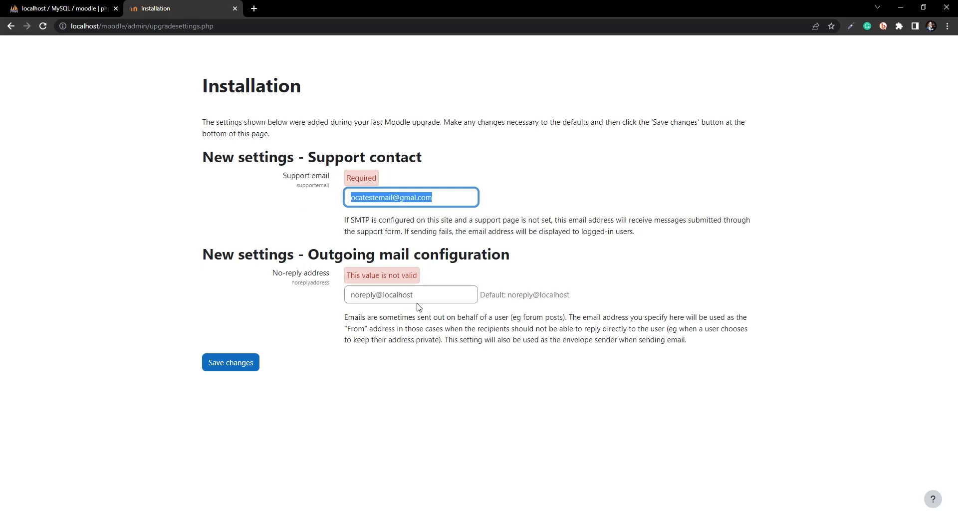
left_click_drag(420, 296, 242, 296)
key("ctrl+v")
left_click(415, 197)
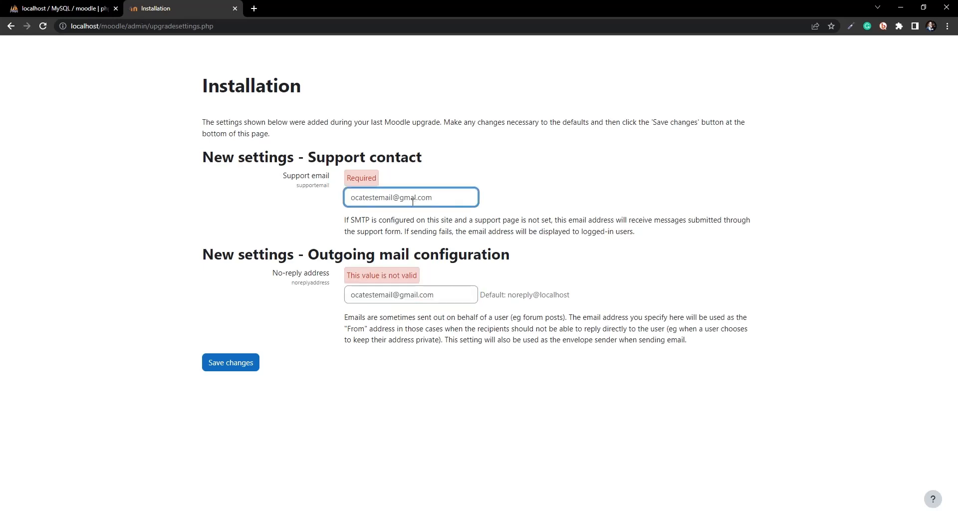
type("i")
left_click(234, 360)
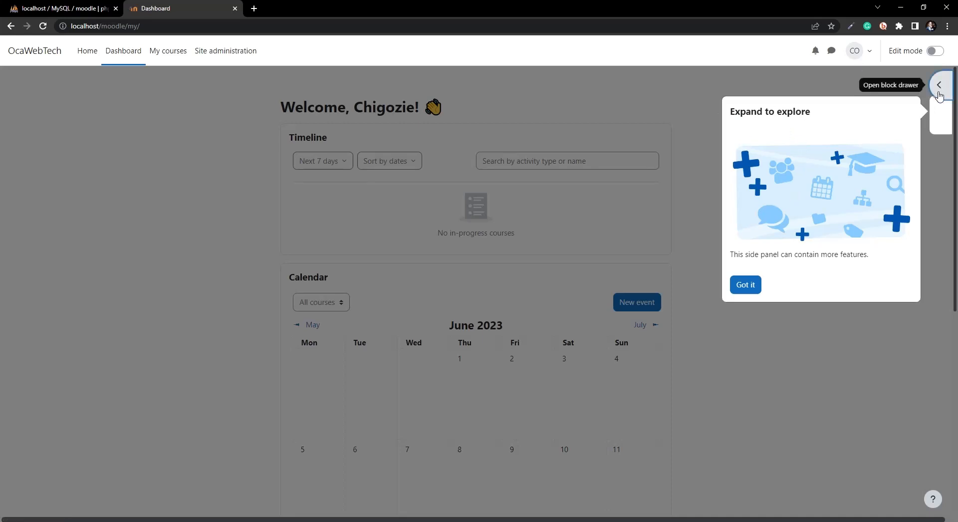
Step: Dismiss the tour with Got it and close the Recently accessed items drawer
left_click(748, 287)
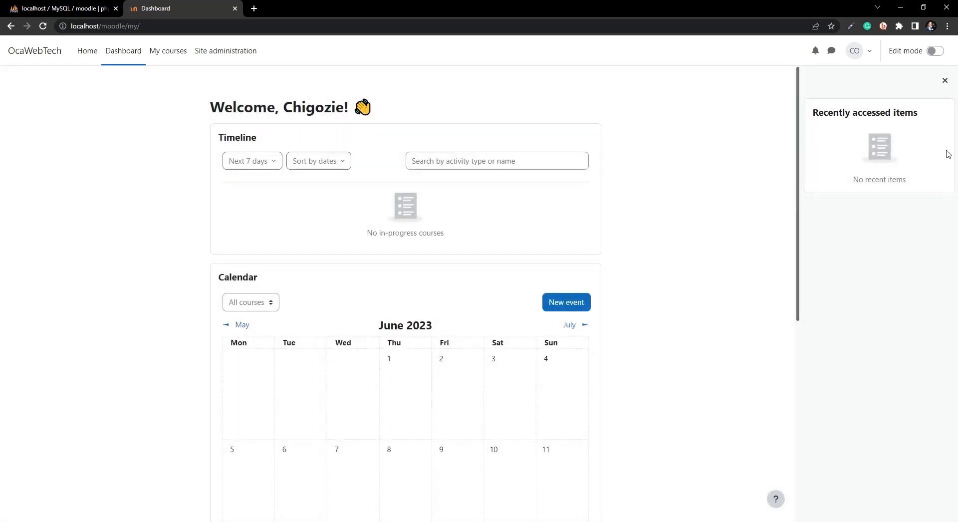
left_click(945, 81)
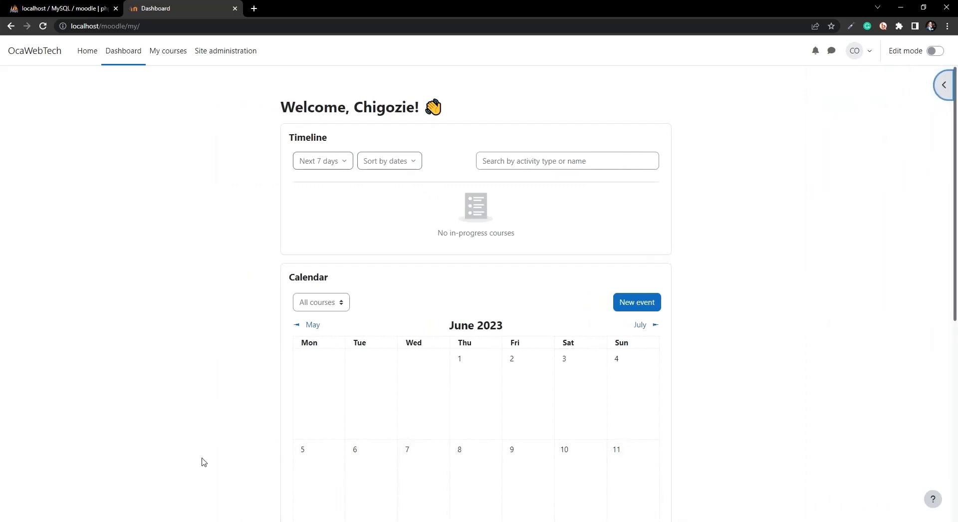
scroll(185, 439, "down", 7)
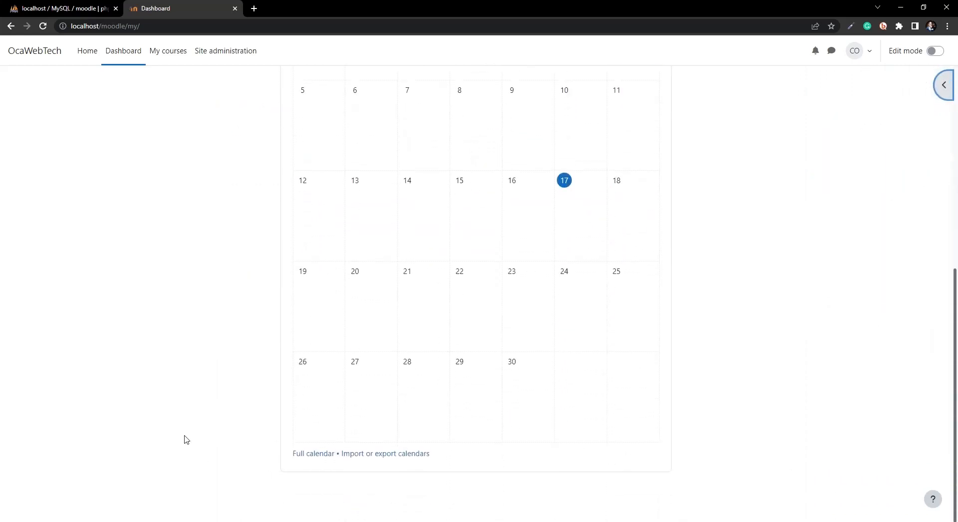
scroll(186, 439, "up", 7)
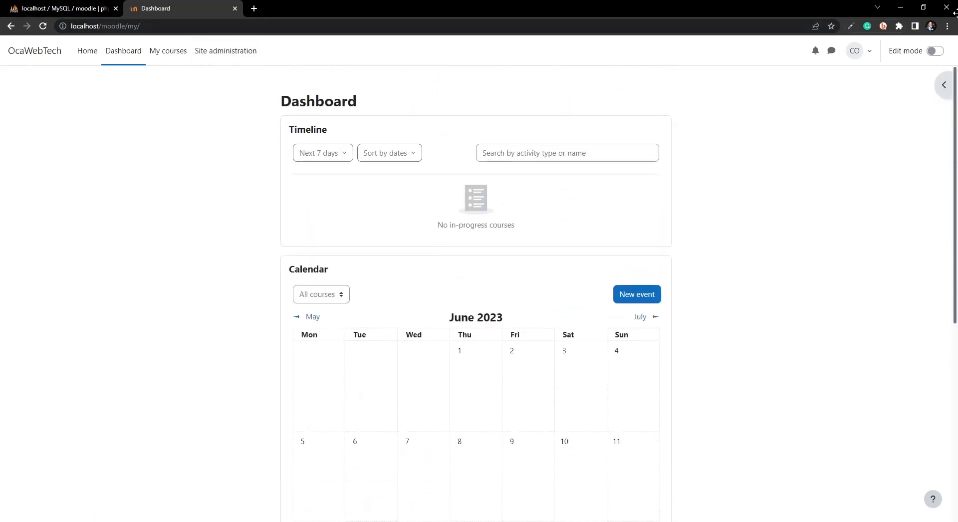
left_click(868, 54)
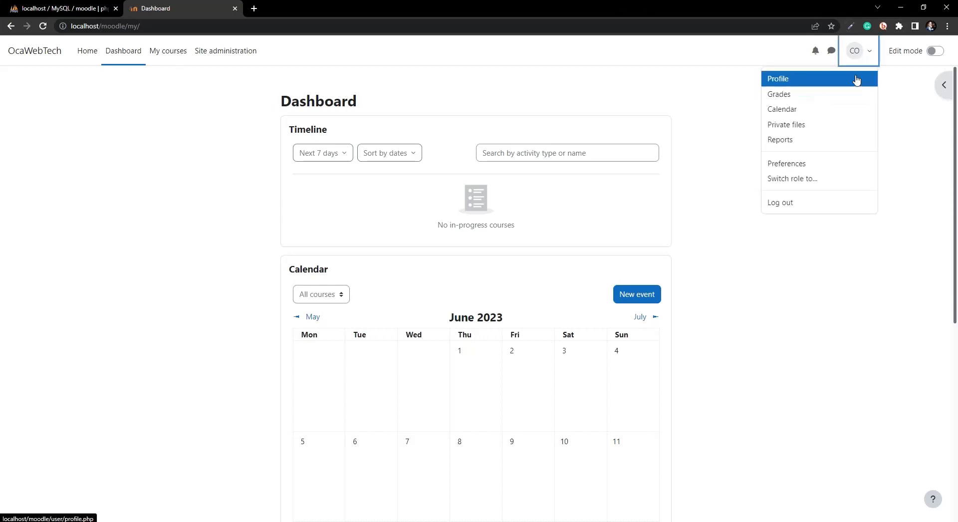
left_click(822, 86)
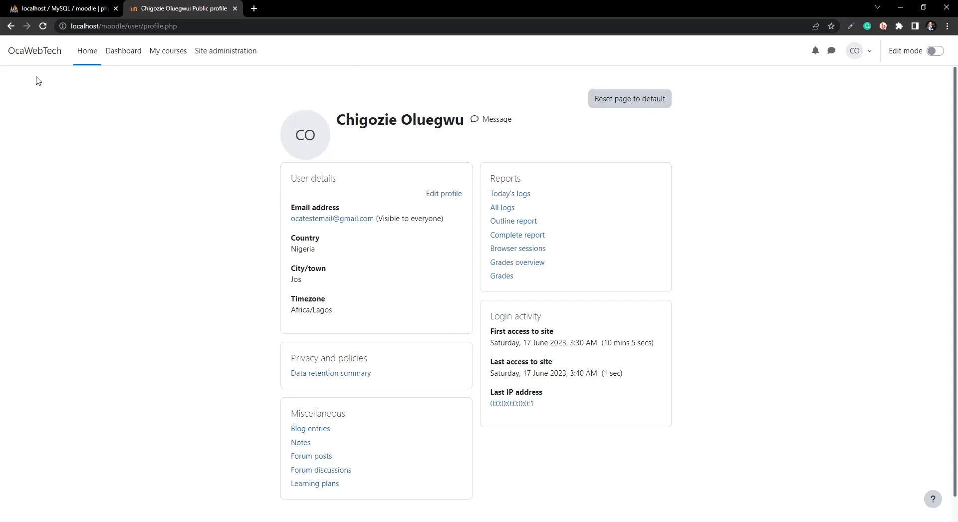
left_click(48, 54)
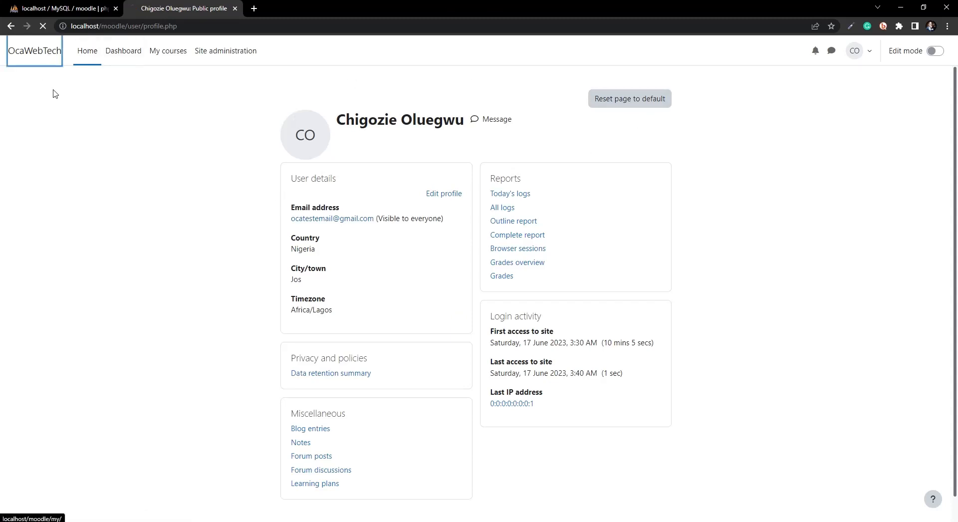
scroll(268, 388, "down", 7)
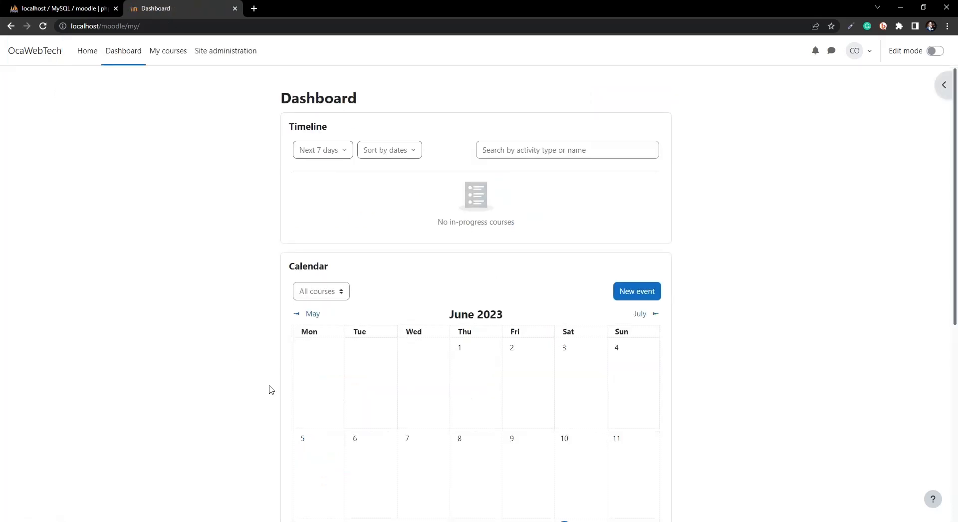
scroll(269, 388, "up", 8)
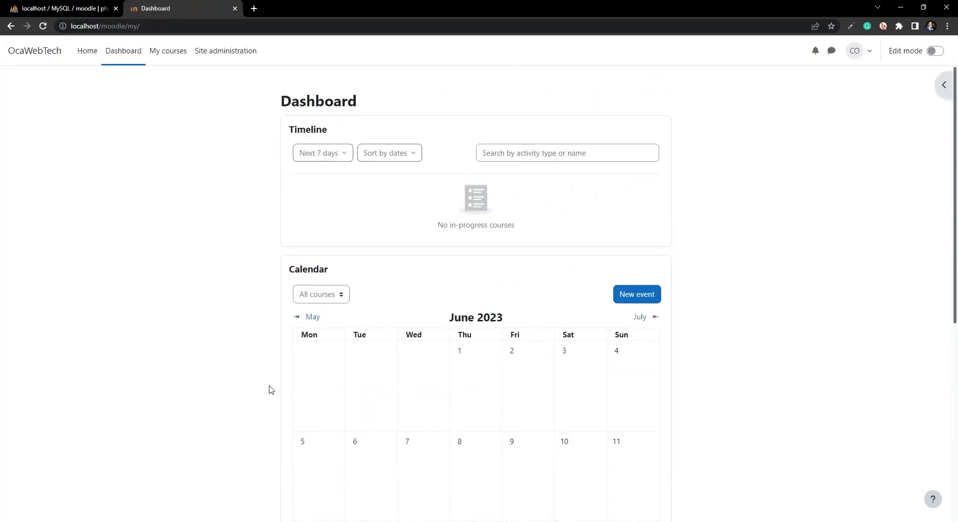